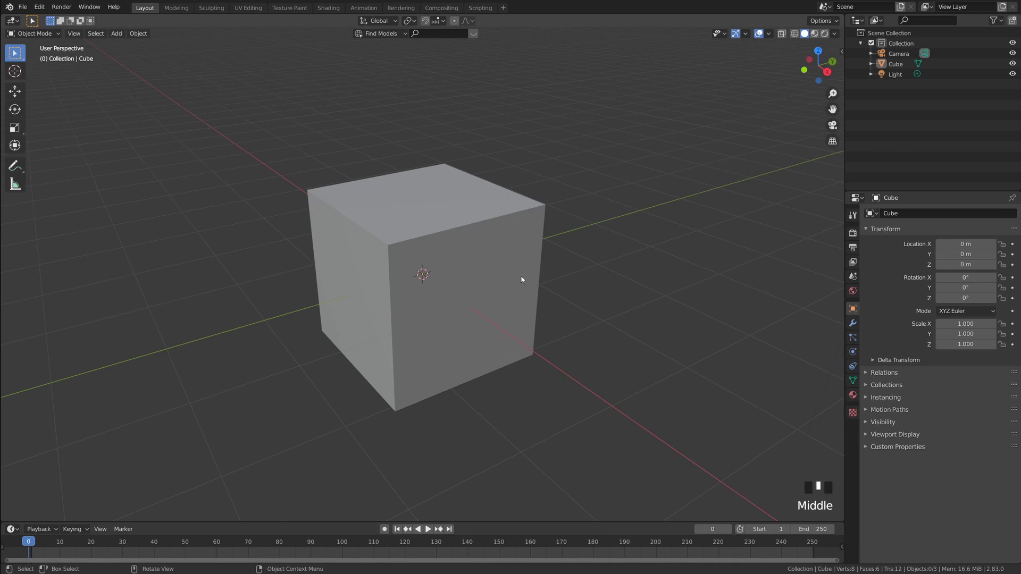
Squash the default cube along Z into a thin slab about 0.15 high
middle_drag(502, 277, 716, 242)
click(464, 262)
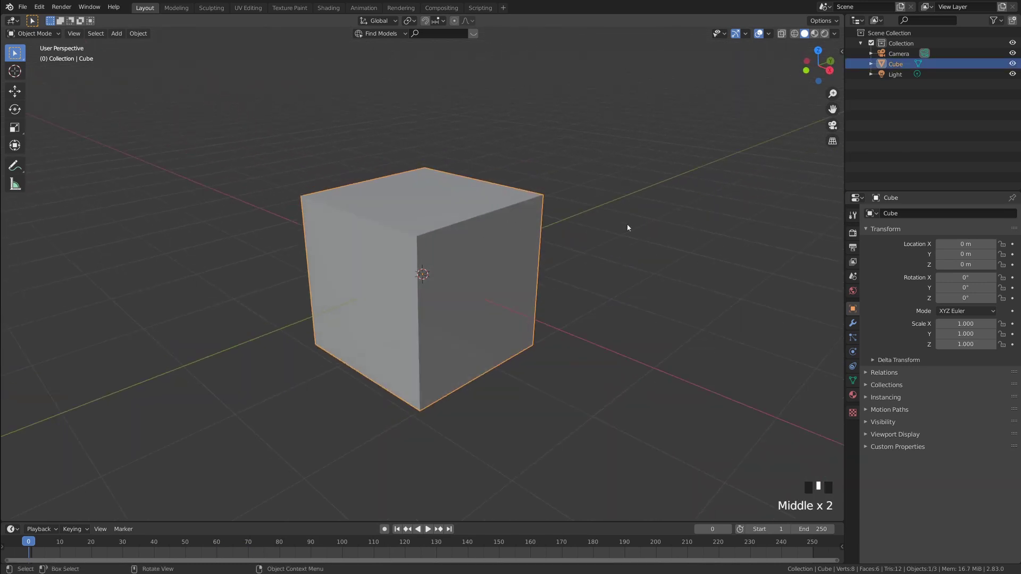
key(s)
key(z)
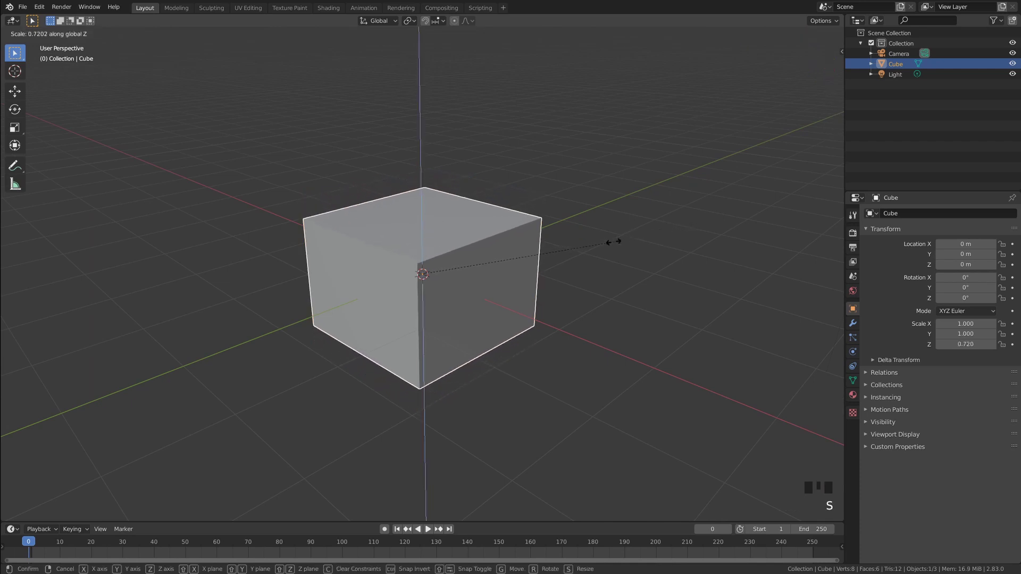
click(464, 275)
Apply all transforms so the slab's scale reads 1.000 on every axis
click(522, 311)
scroll(522, 311, up, 3)
mouse_move(522, 312)
middle_down()
mouse_move(565, 257)
mouse_move(577, 279)
mouse_move(467, 297)
mouse_move(555, 295)
mouse_move(531, 298)
middle_up()
click(507, 290)
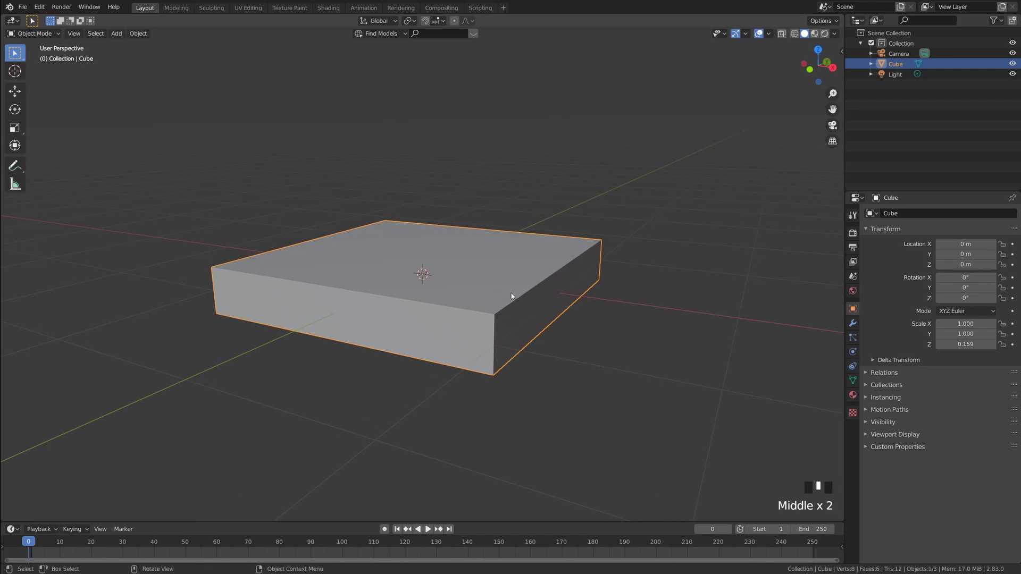
key(ctrl+a)
click(488, 327)
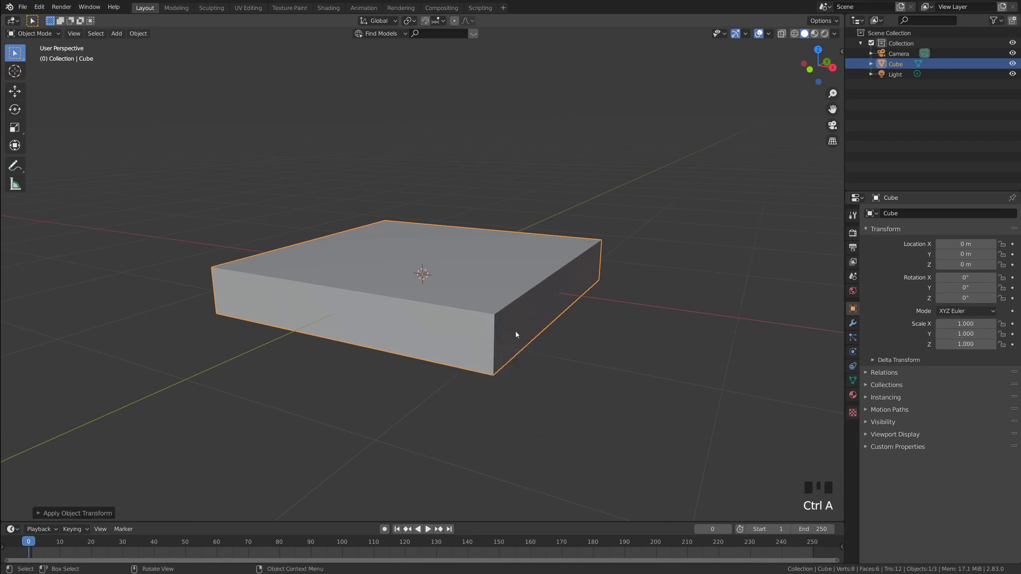
middle_drag(516, 337, 513, 314)
key(Tab)
Select the slab's three side faces and inset them
click(492, 323)
click(480, 310)
shift+click(468, 307)
shift+click(452, 304)
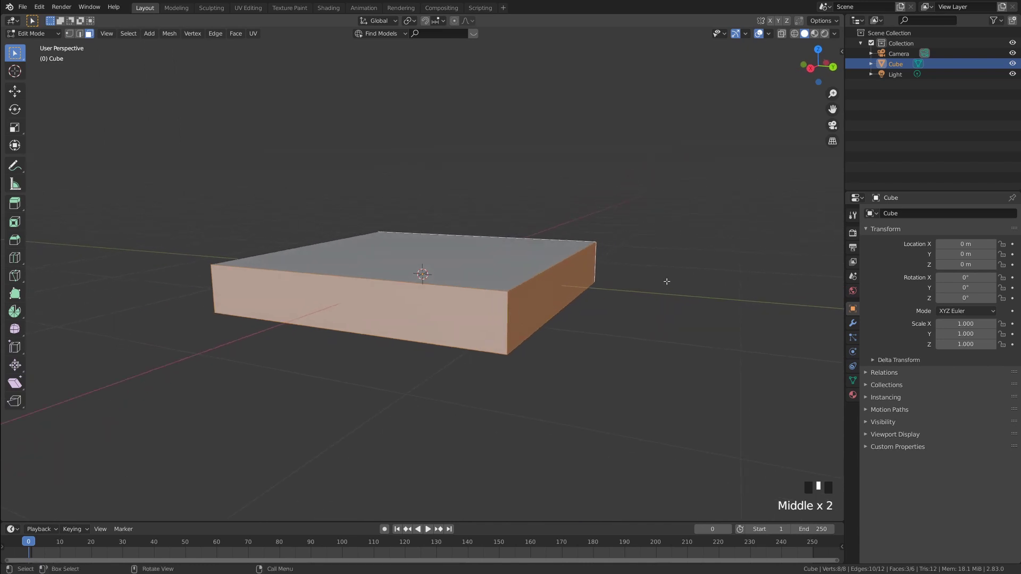
key(i)
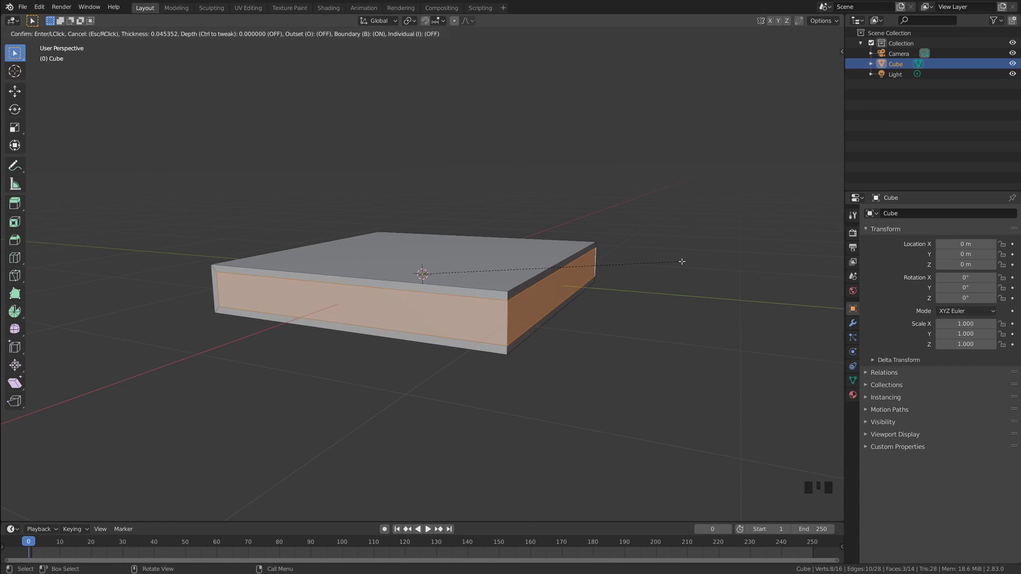
click(682, 262)
Extrude the inset faces inward along their normals to recess the pages
middle_drag(679, 260, 567, 308)
key(alt+e)
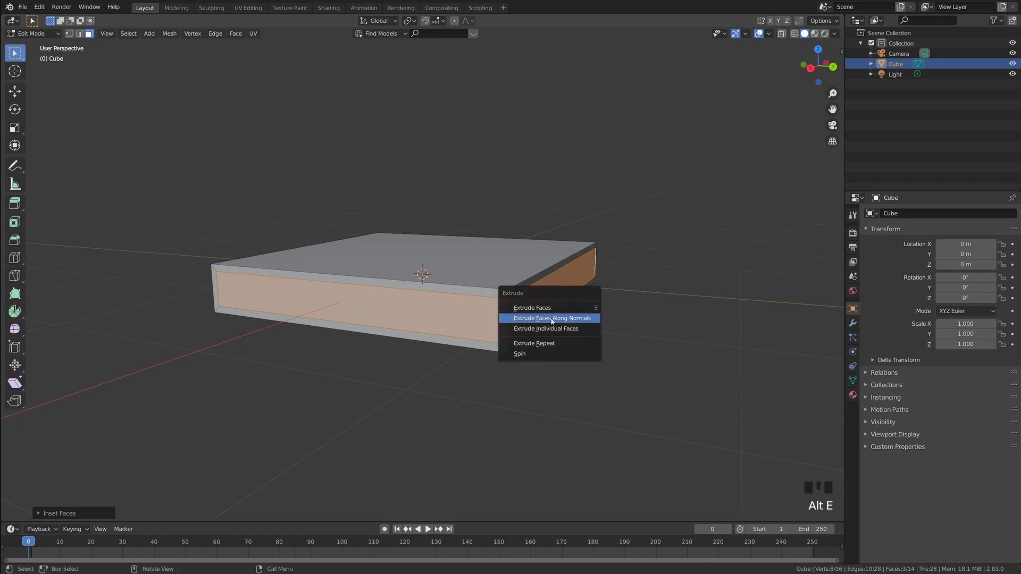
click(551, 321)
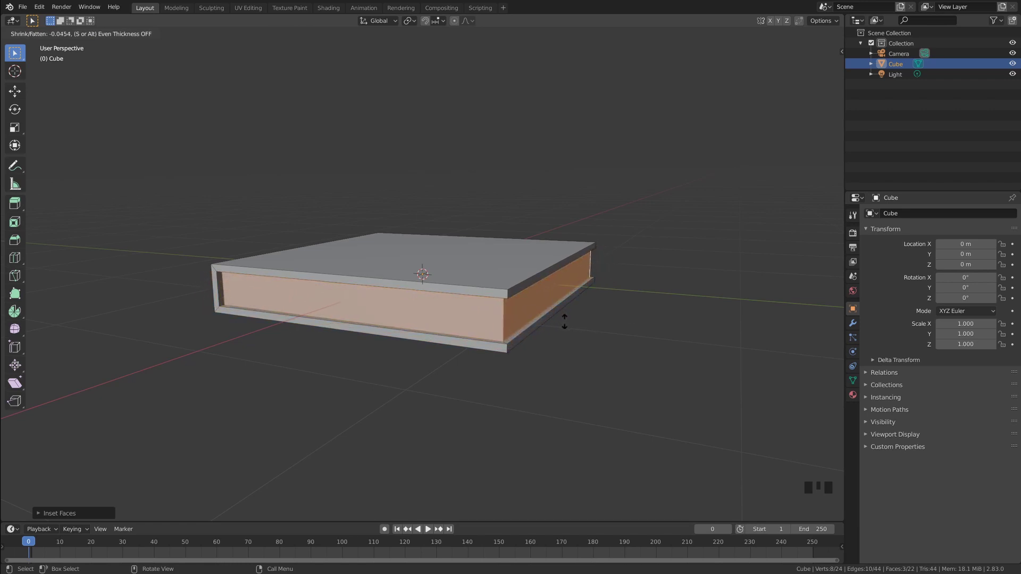
click(565, 325)
key(Tab)
middle_drag(584, 327, 616, 330)
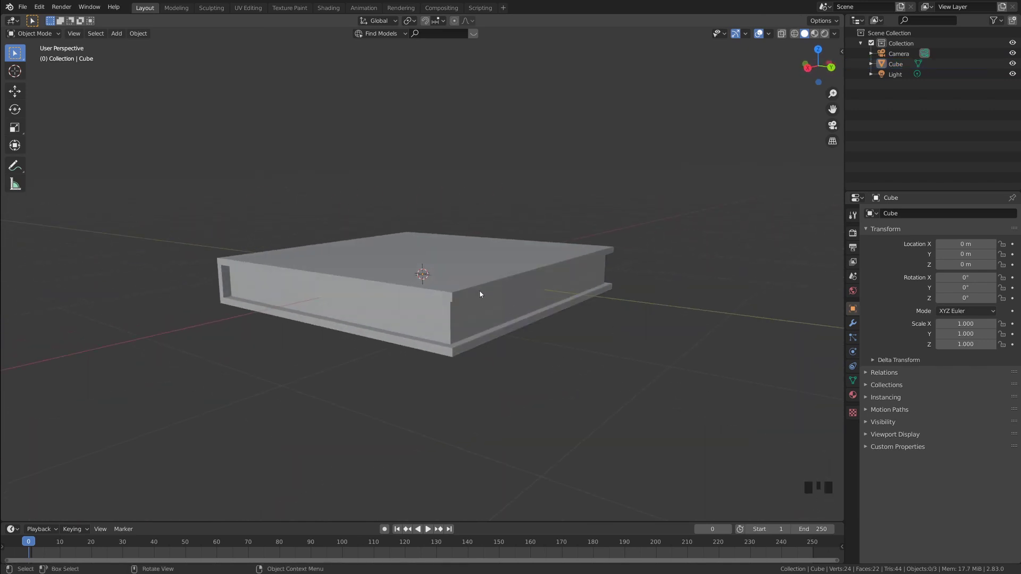
Bevel the book's spine edges to round them off
middle_drag(480, 294, 322, 282)
key(Tab)
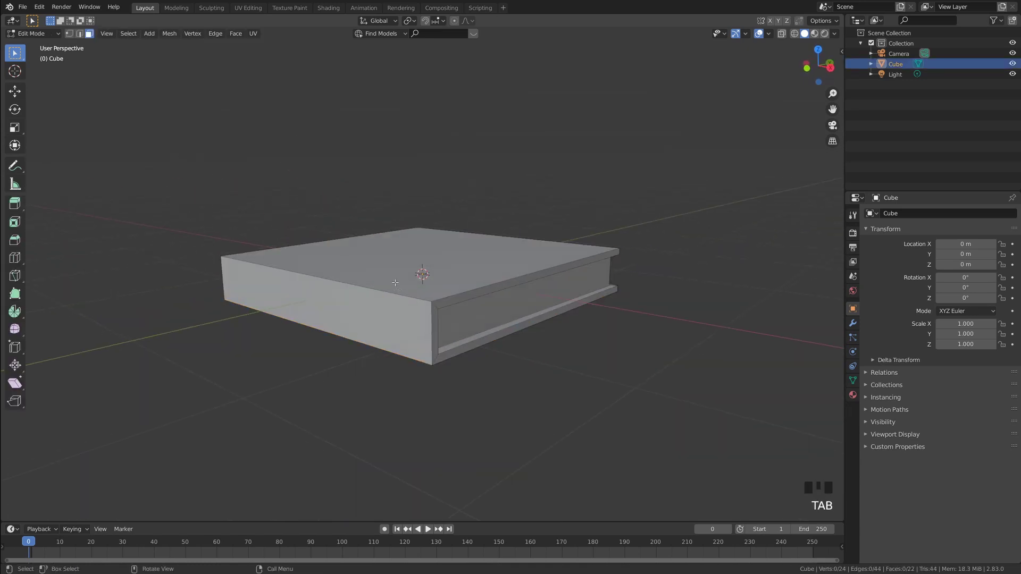
middle_drag(517, 345, 523, 335)
middle_drag(417, 264, 588, 286)
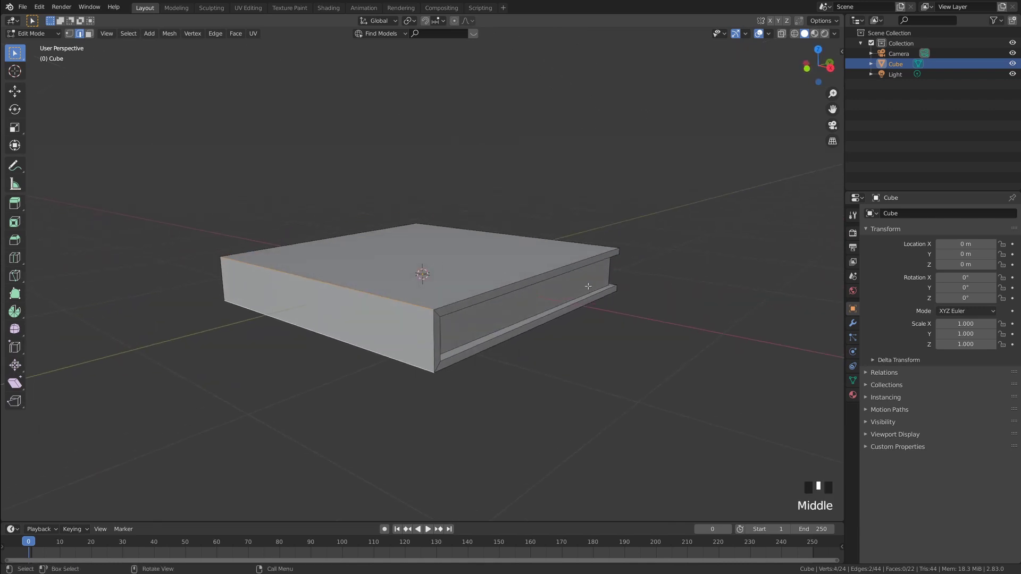
key(ctrl+b)
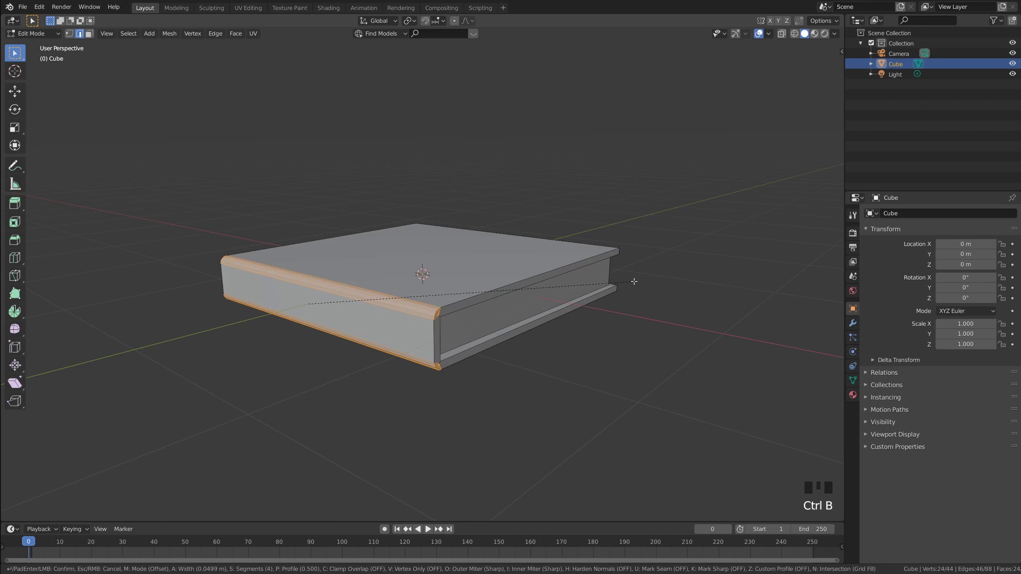
click(635, 281)
key(Tab)
Apply Shade Smooth to the book
click(654, 306)
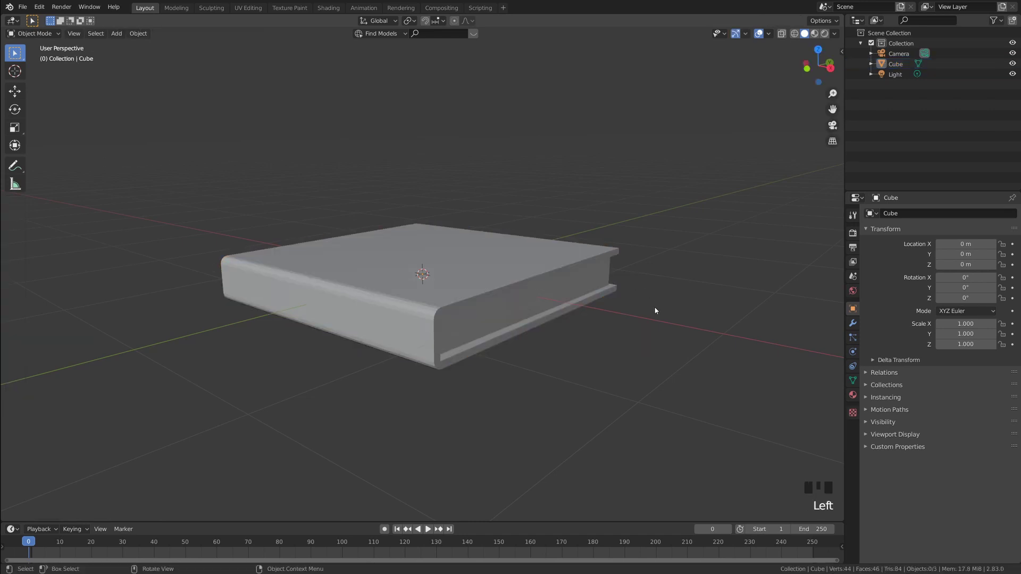
mouse_move(654, 306)
middle_down()
mouse_move(671, 305)
mouse_move(617, 297)
mouse_move(662, 302)
mouse_move(640, 317)
middle_up()
scroll(663, 310, down, 2)
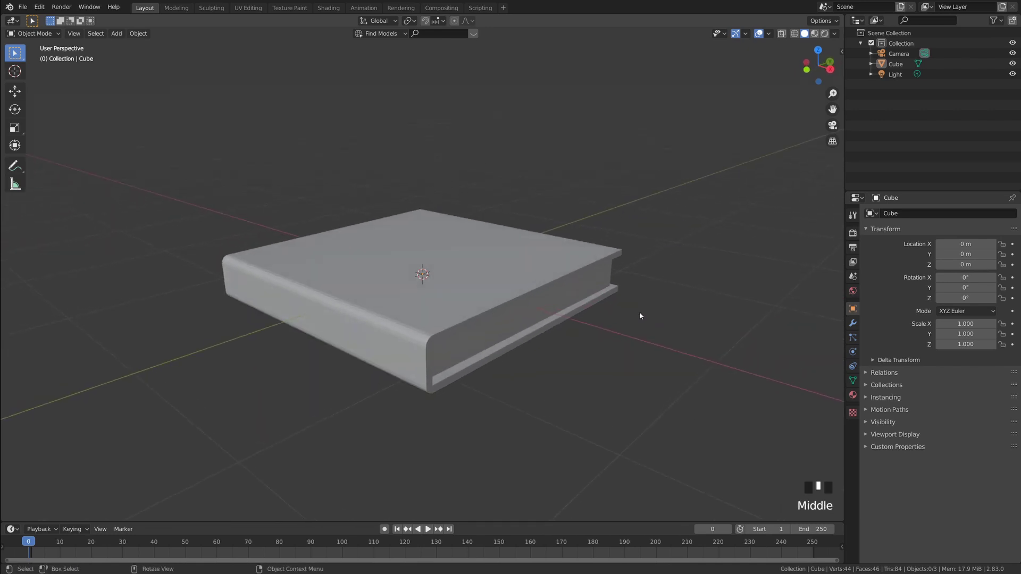
click(672, 299)
scroll(565, 321, up, 2)
middle_drag(565, 322, 525, 294)
right_click(534, 291)
click(536, 290)
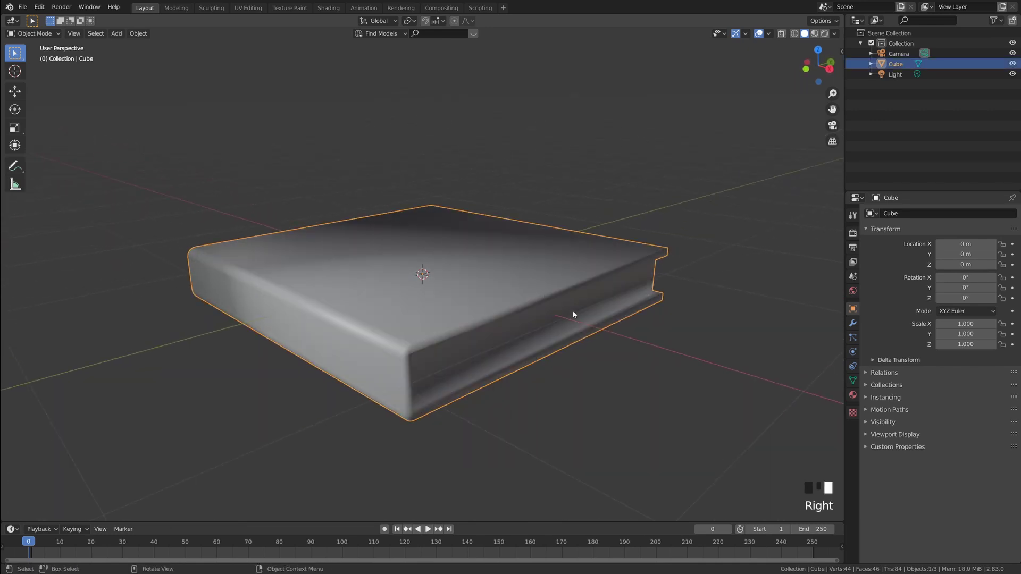
middle_drag(574, 315, 595, 265)
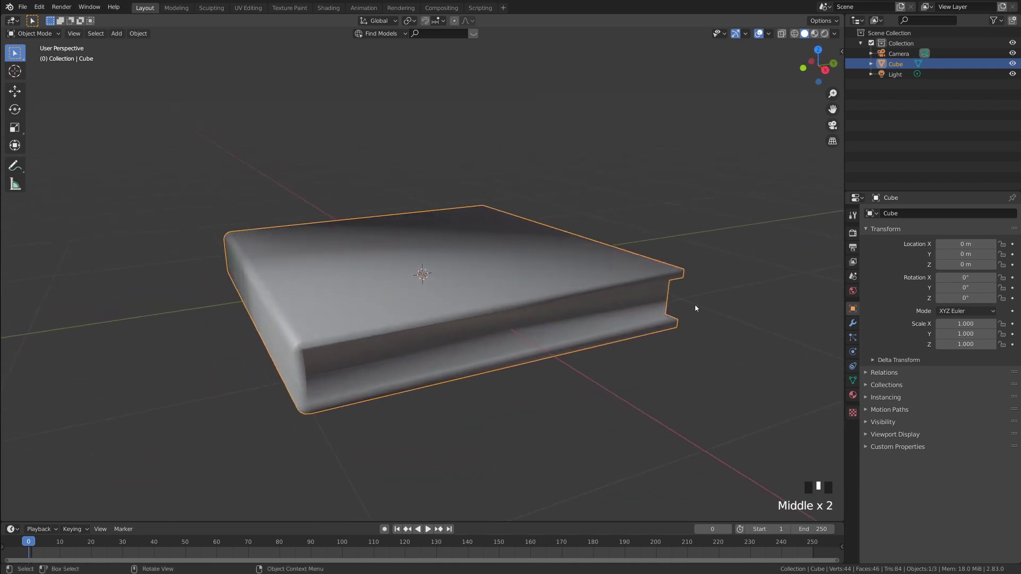
Enable Auto Smooth under Normals in the book's Object Data properties
click(854, 381)
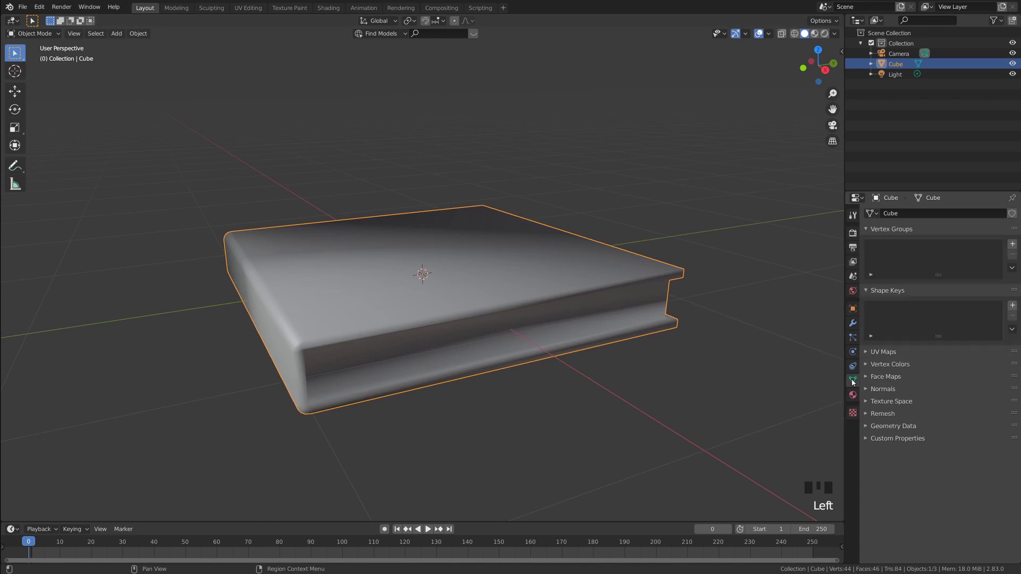
click(878, 389)
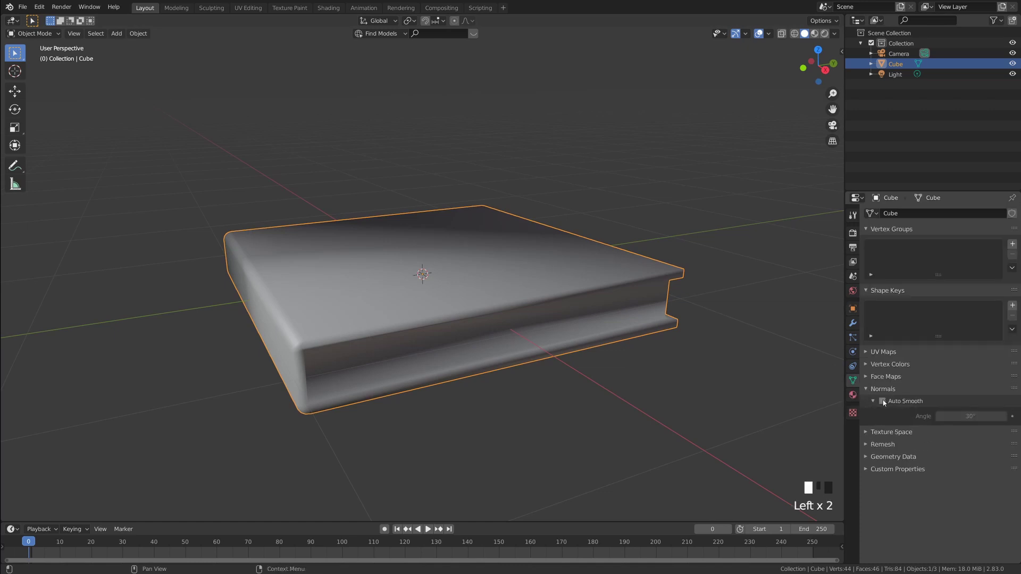
click(883, 403)
click(883, 389)
click(681, 345)
mouse_move(683, 349)
middle_down()
mouse_move(737, 364)
mouse_move(775, 346)
mouse_move(647, 356)
mouse_move(723, 360)
mouse_move(609, 333)
mouse_move(549, 303)
middle_up()
click(549, 304)
Duplicate the book and move the copy straight up onto the first
key(shift+d)
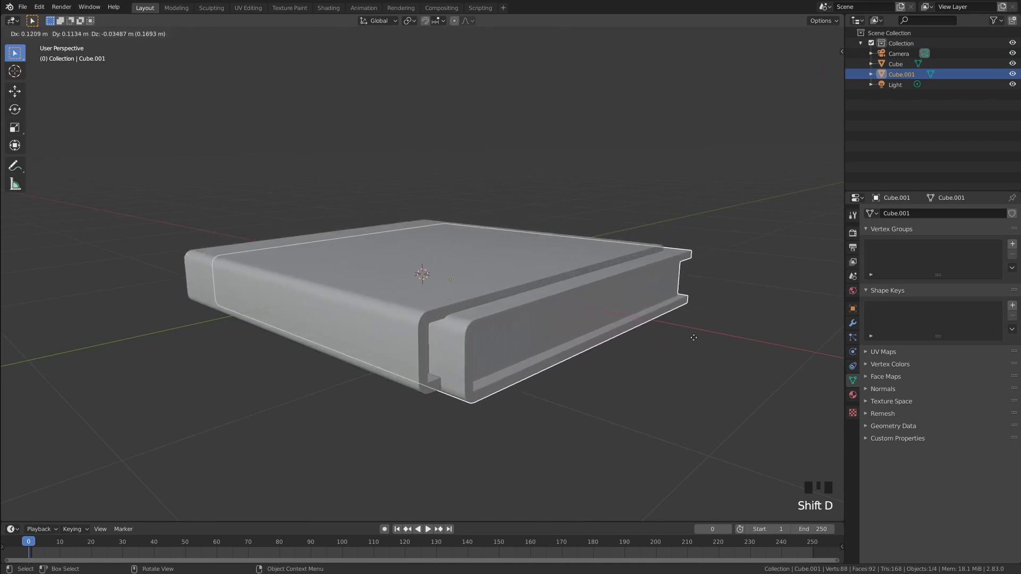
key(z)
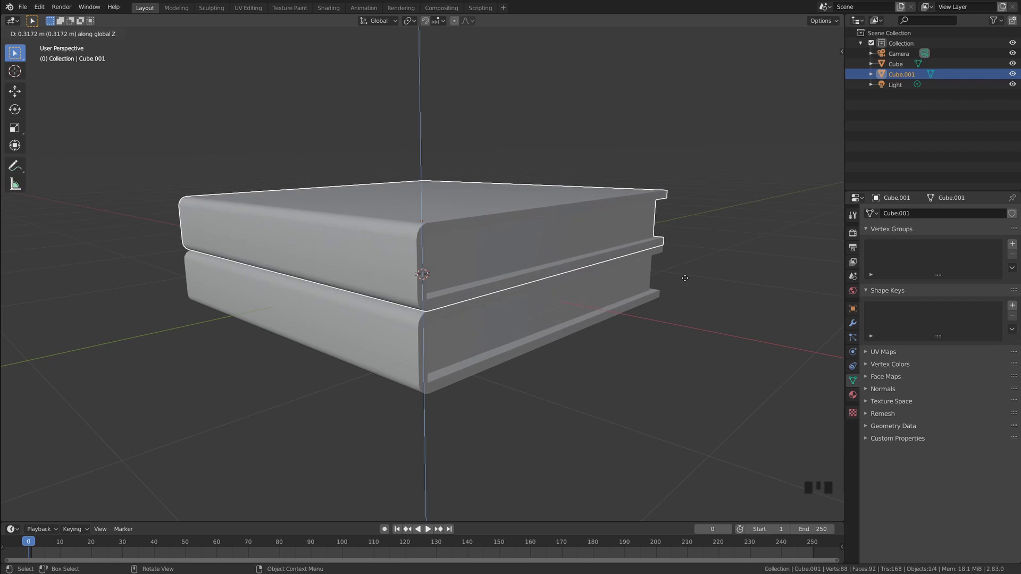
click(686, 278)
click(687, 279)
mouse_move(687, 279)
middle_down()
mouse_move(684, 292)
mouse_move(629, 282)
mouse_move(669, 288)
mouse_move(630, 273)
mouse_move(685, 272)
middle_up()
Rotate the top book around Z so it sits at an angle
click(651, 272)
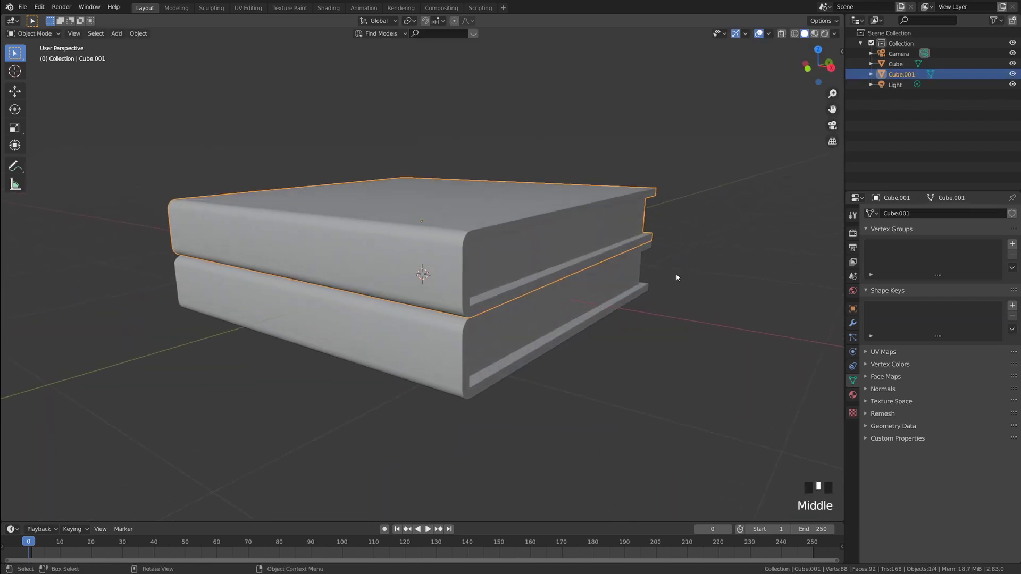
key(r)
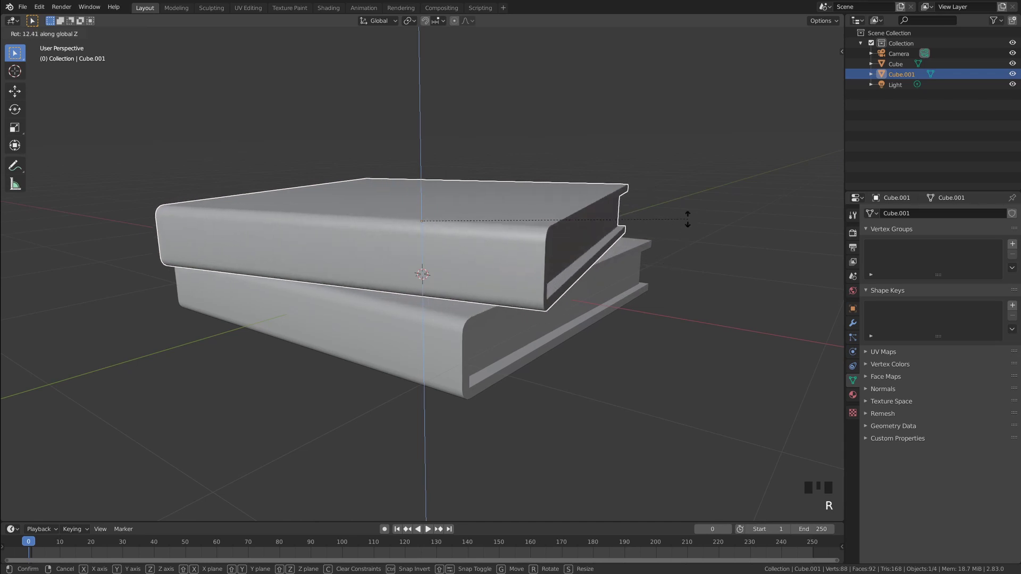
right_click(677, 190)
click(739, 278)
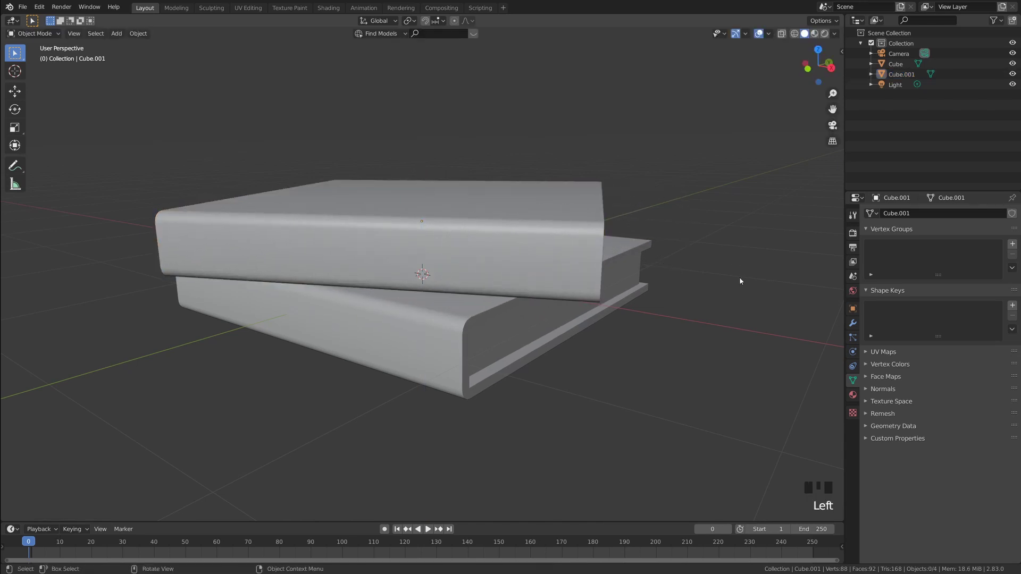
middle_drag(739, 277, 434, 234)
scroll(700, 289, down, 2)
scroll(528, 284, up, 2)
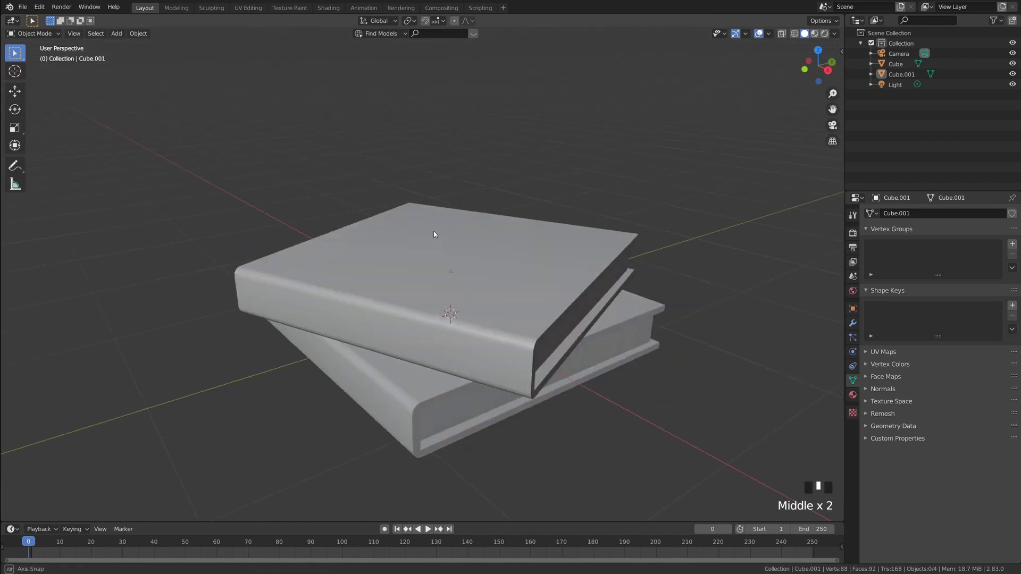
middle_drag(487, 260, 496, 280)
Add a cylinder, flatten its height, and raise it above the books
key(shift+a)
mouse_move(498, 280)
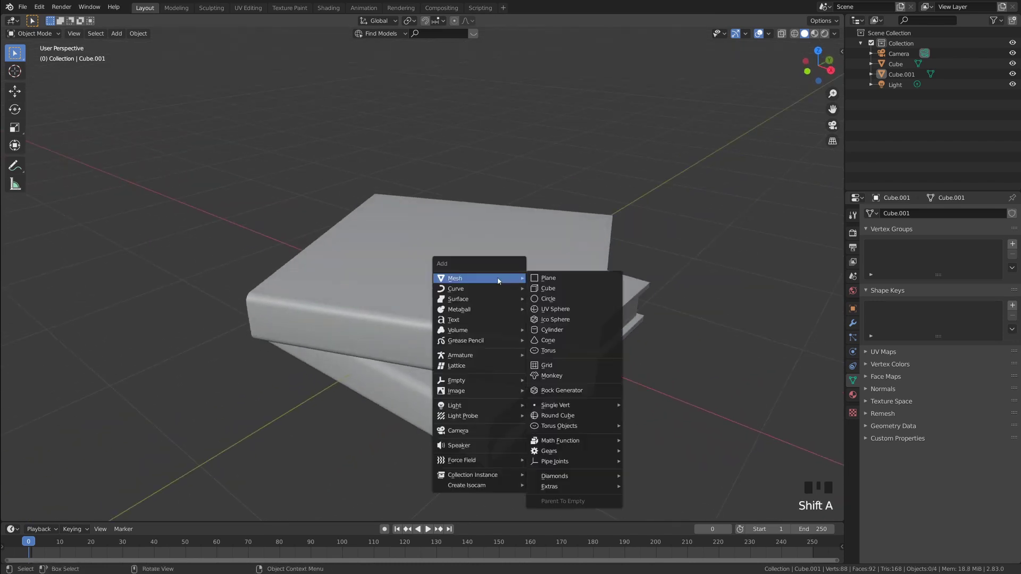
click(553, 330)
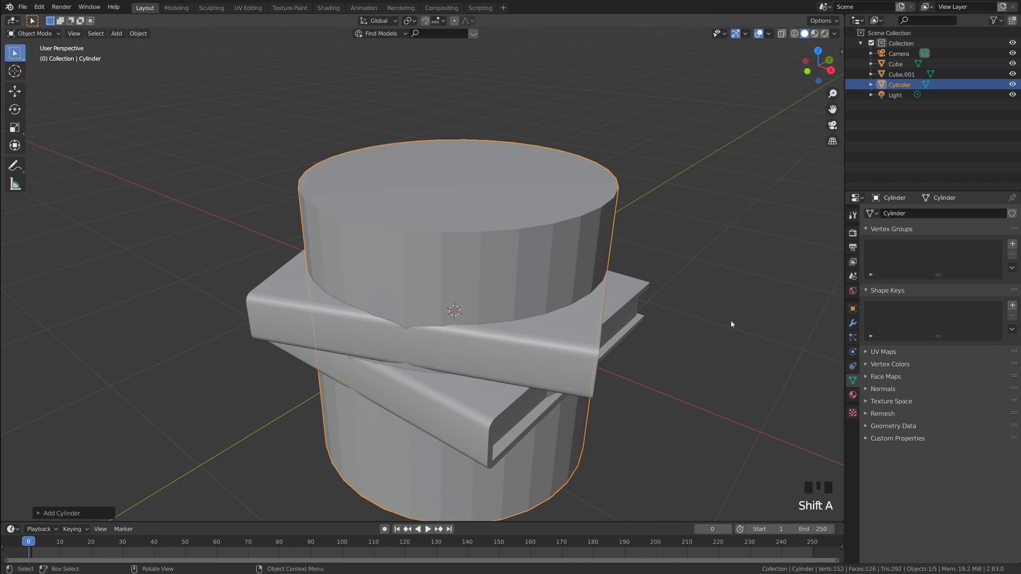
key(s)
key(z)
click(594, 344)
key(g)
key(z)
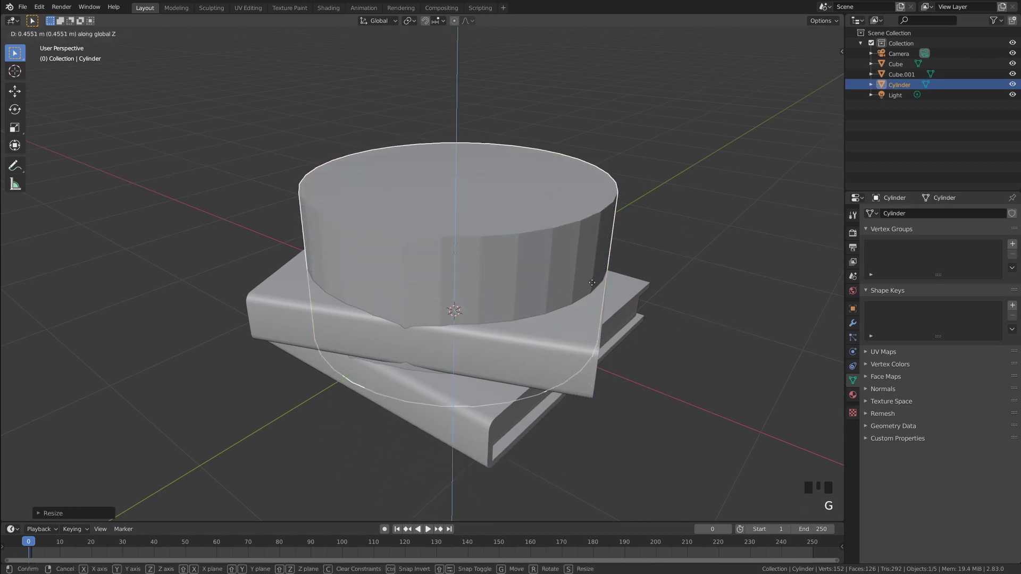
click(633, 220)
Shrink the cylinder evenly and settle it onto the top book
key(s)
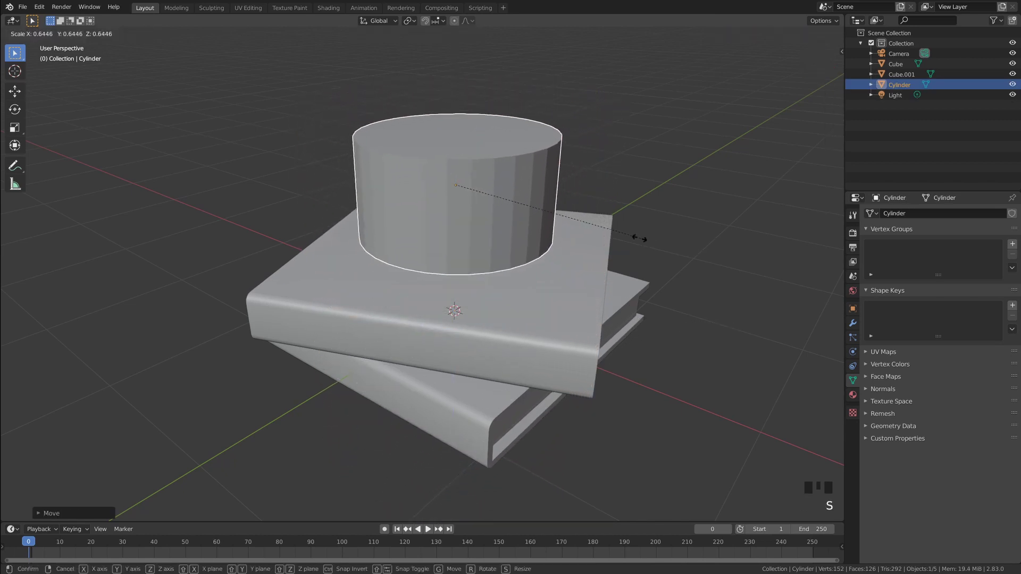
click(593, 227)
key(g)
key(z)
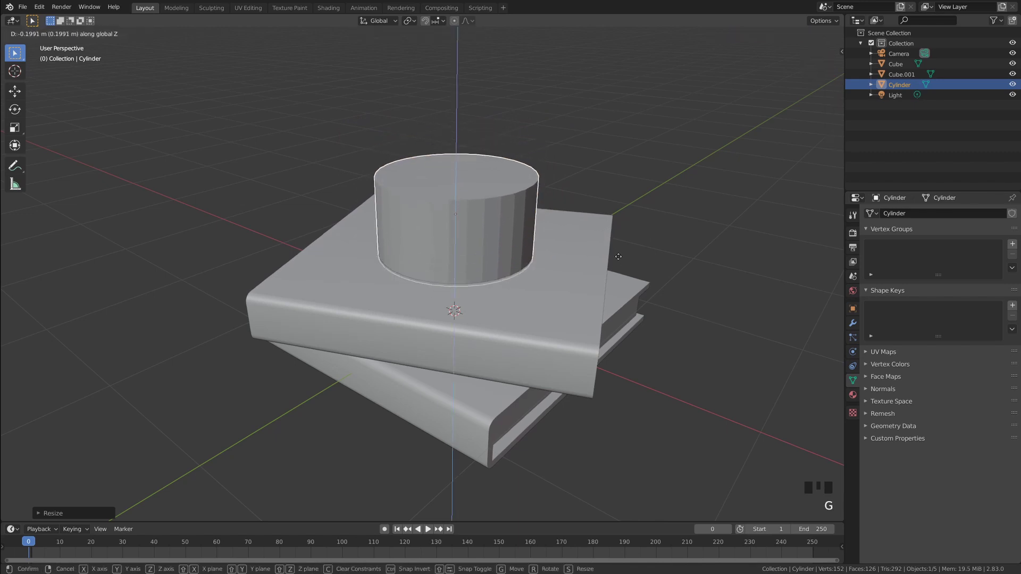
click(662, 290)
click(665, 290)
middle_drag(664, 290, 668, 262)
Adjust the cylinder's height by scaling it along Z
click(524, 250)
key(s)
key(z)
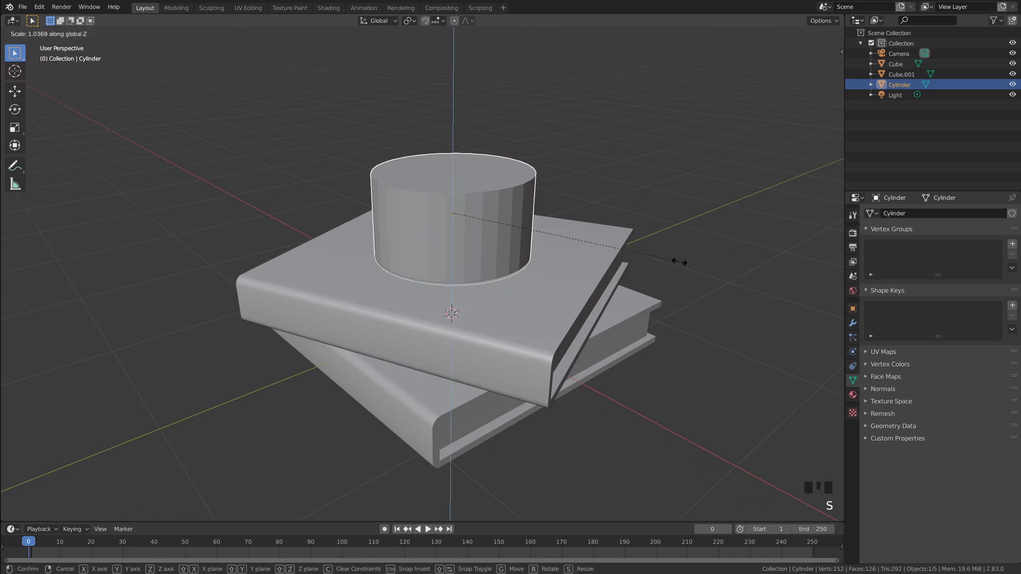
click(700, 255)
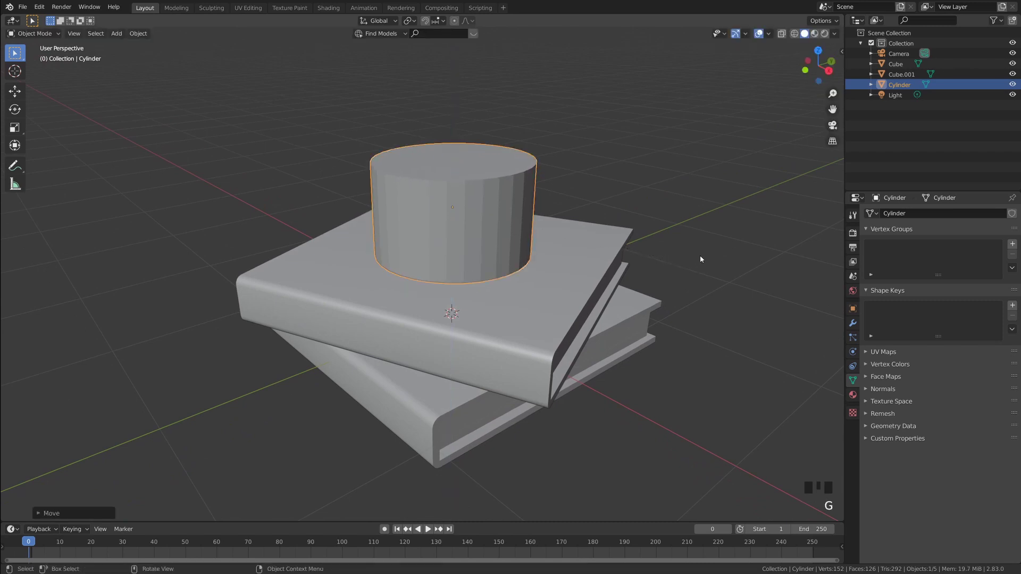
click(671, 221)
shift+middle_drag(671, 220, 482, 236)
scroll(570, 253, up, 3)
Apply Shade Smooth to the cylinder
click(453, 228)
scroll(453, 228, down, 3)
scroll(481, 236, up, 3)
right_click(426, 238)
click(425, 238)
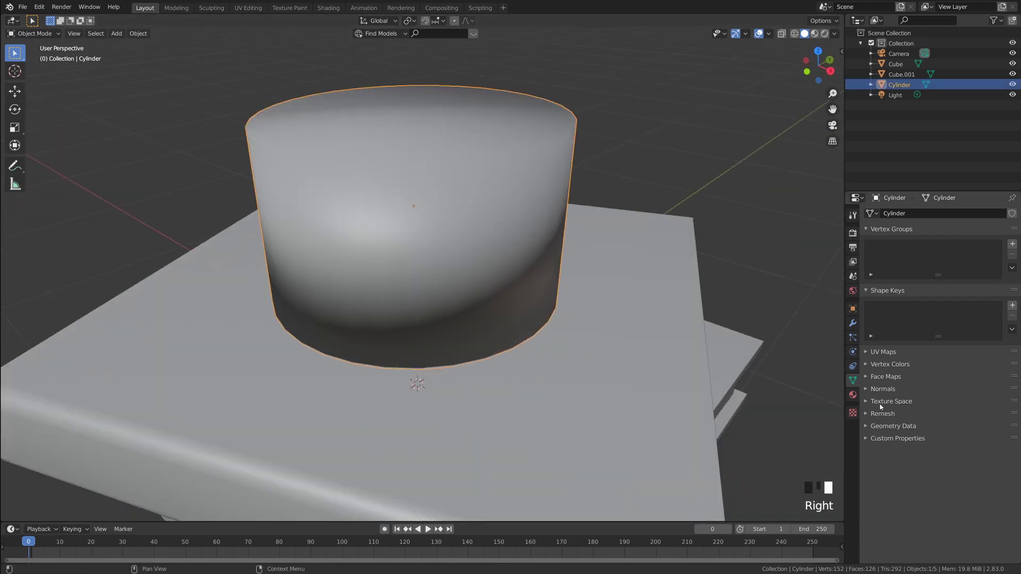
Enable Auto Smooth in the cylinder's Normals settings
click(867, 389)
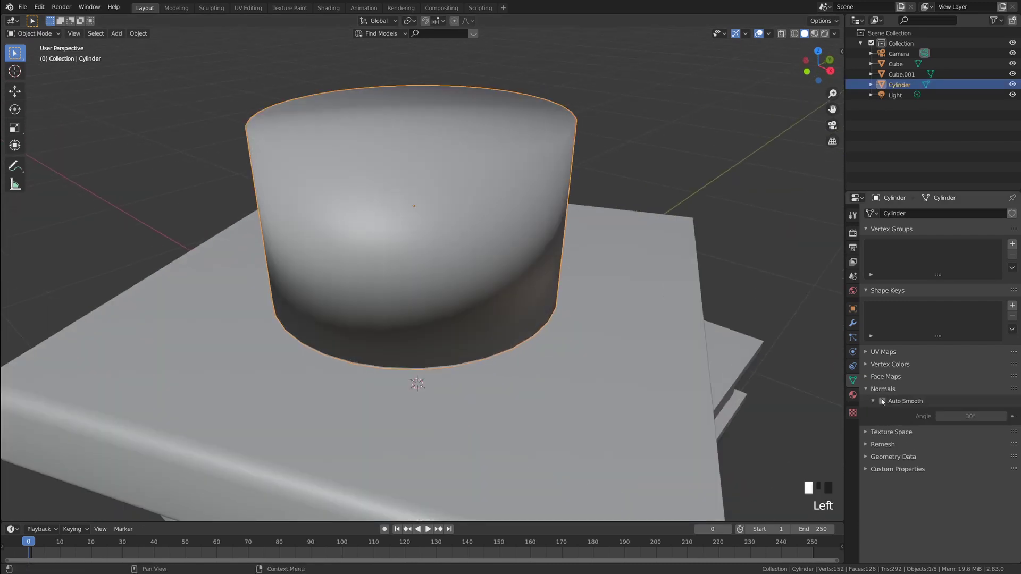
click(882, 401)
click(883, 389)
click(727, 294)
middle_drag(727, 294, 621, 301)
scroll(481, 290, up, 1)
middle_drag(481, 290, 477, 318)
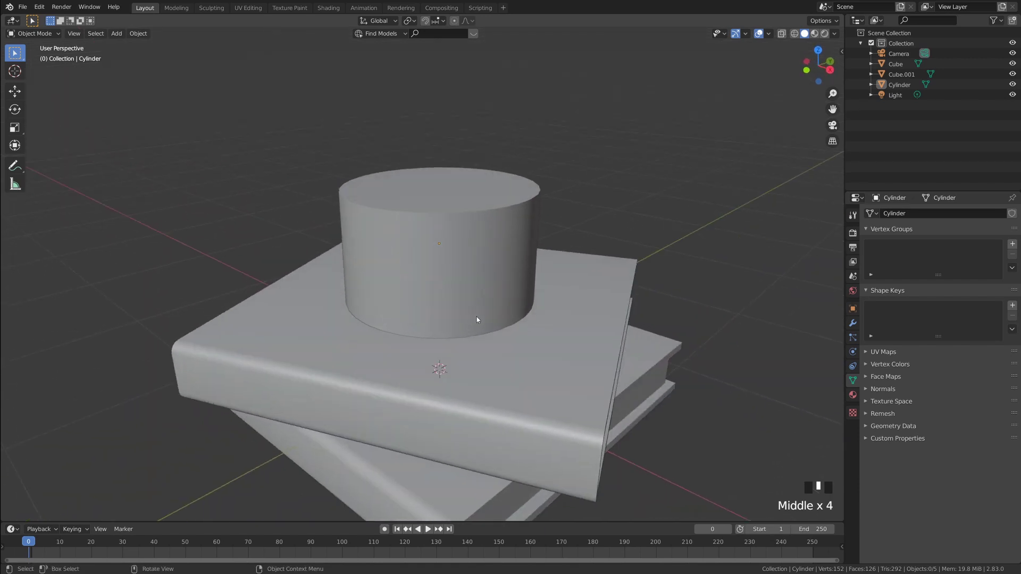
Snap the 3D cursor to the cylinder's centre
click(469, 256)
middle_drag(525, 234, 520, 245)
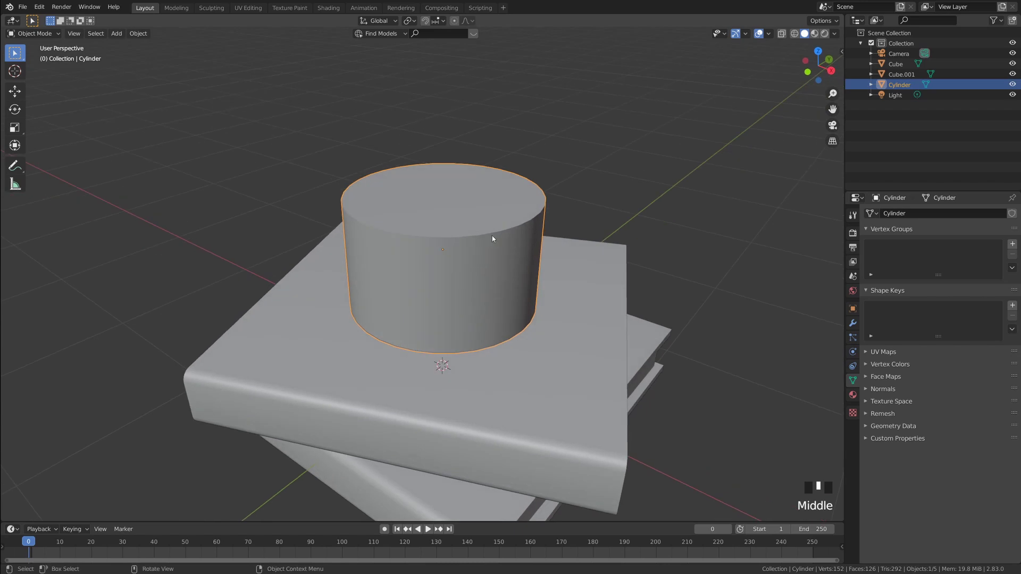
key(shift+s)
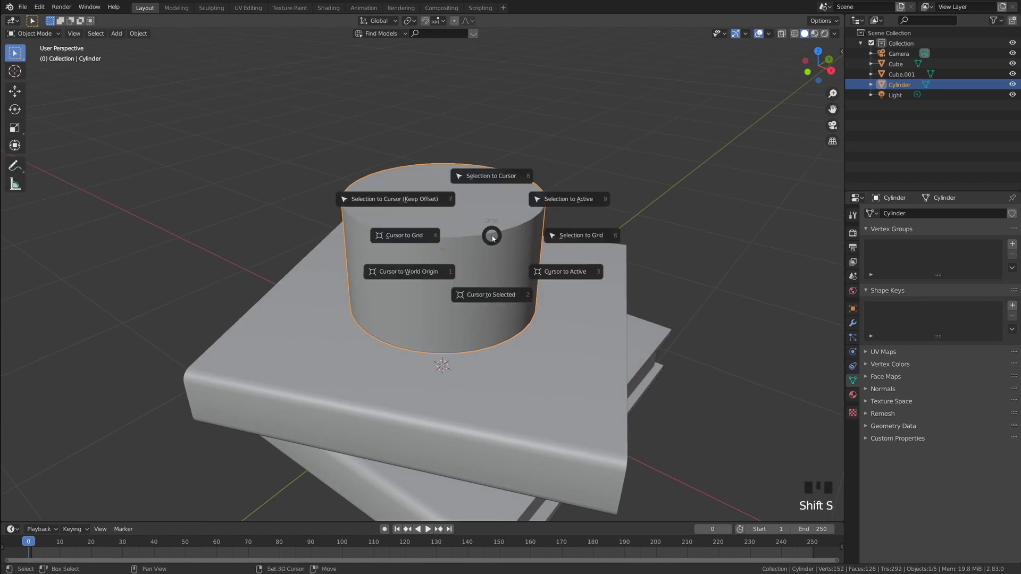
click(494, 301)
middle_drag(505, 300, 557, 277)
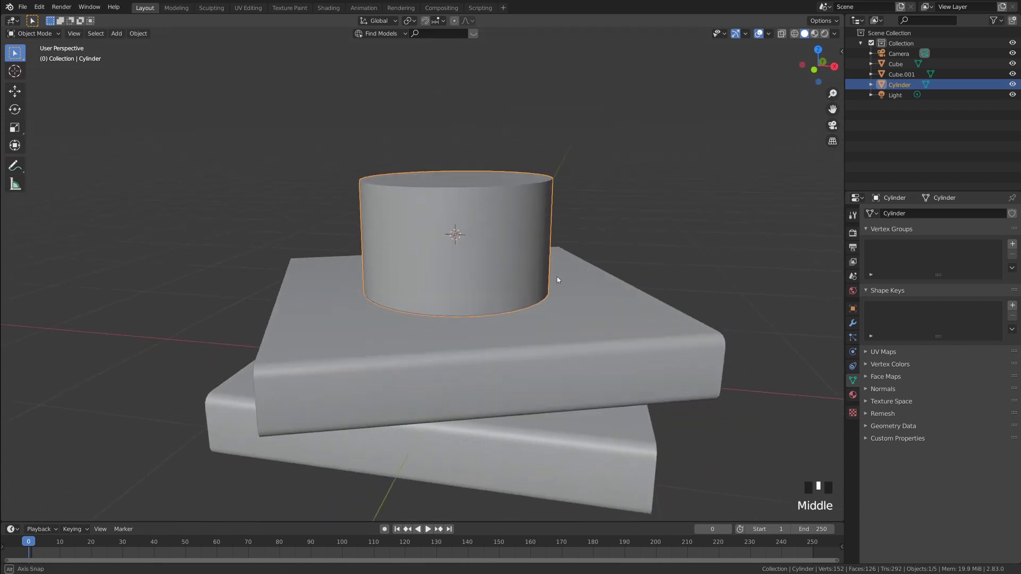
middle_drag(471, 235, 575, 223)
click(591, 223)
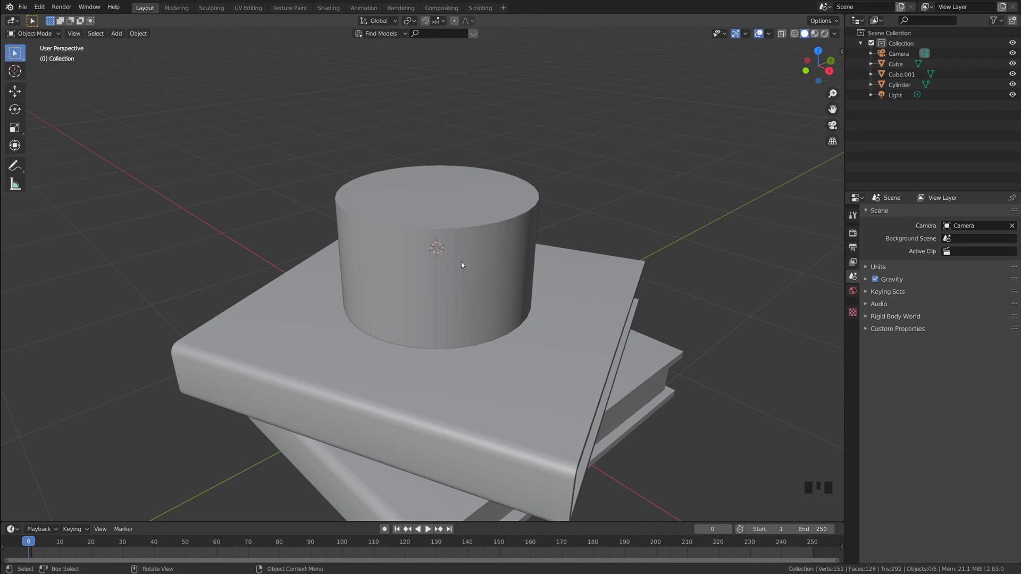
middle_drag(462, 264, 466, 240)
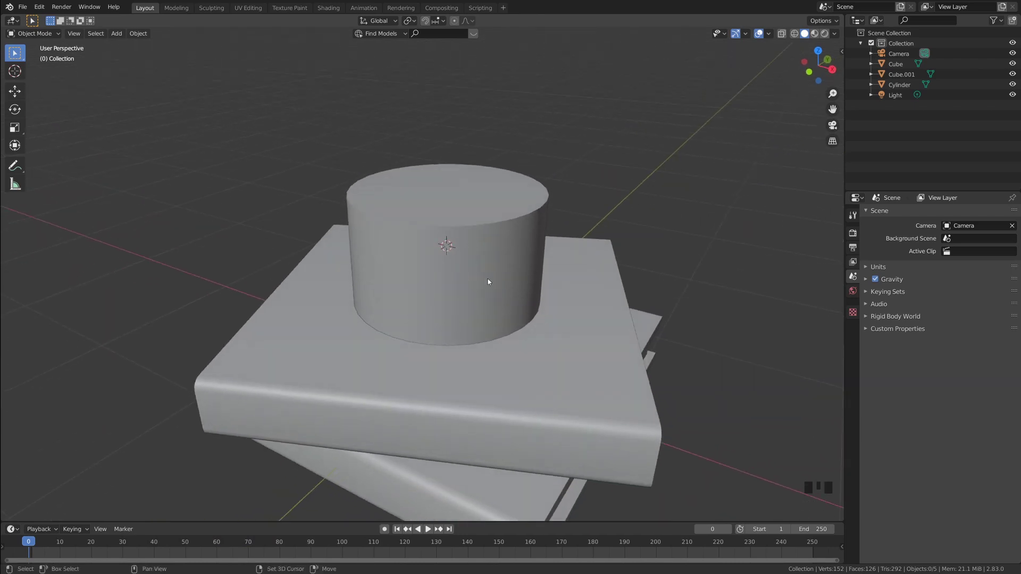
Add a torus at the cursor with 0.55 m major and 0.05 m minor radius
key(shift+a)
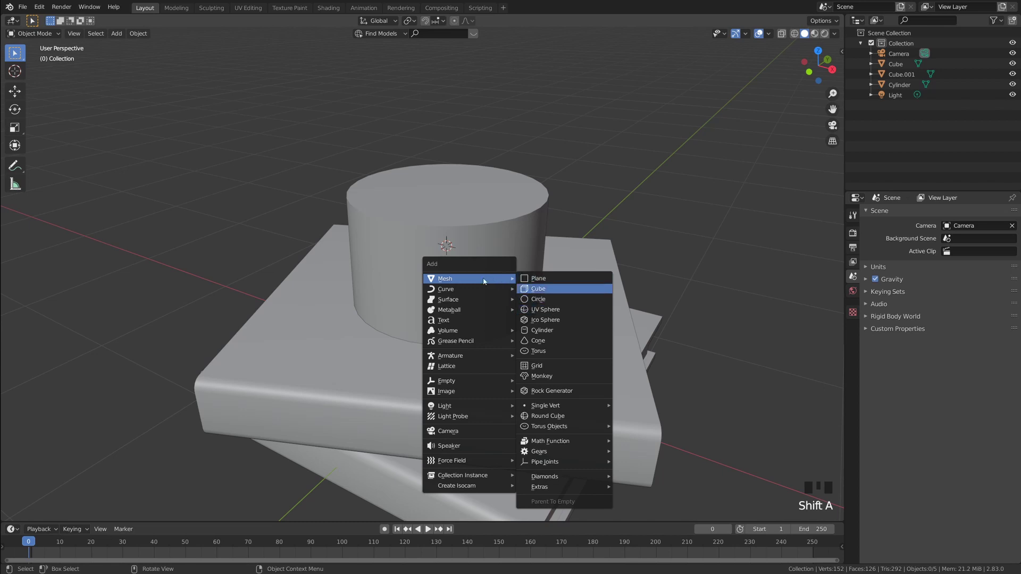
click(549, 353)
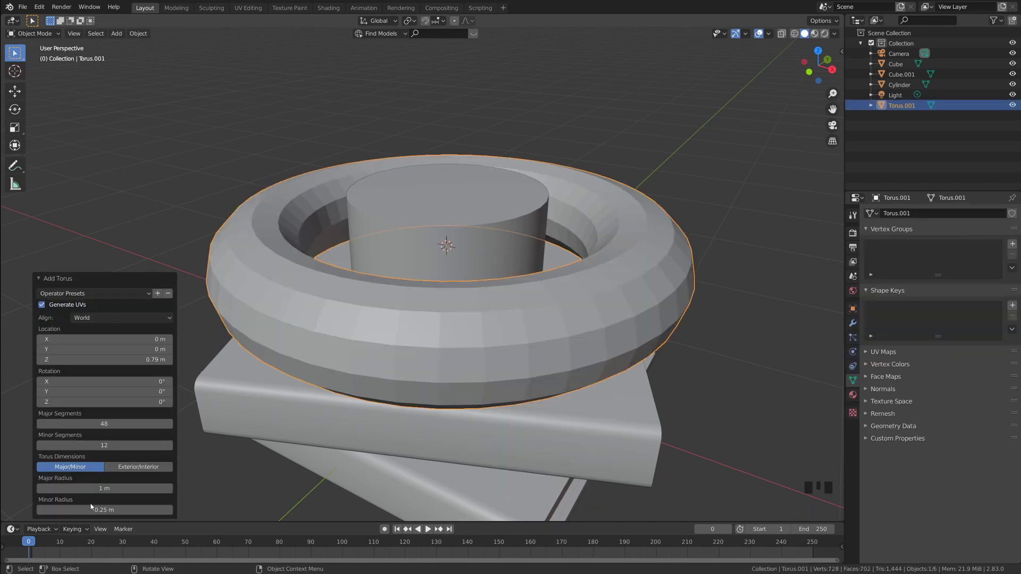
click(59, 279)
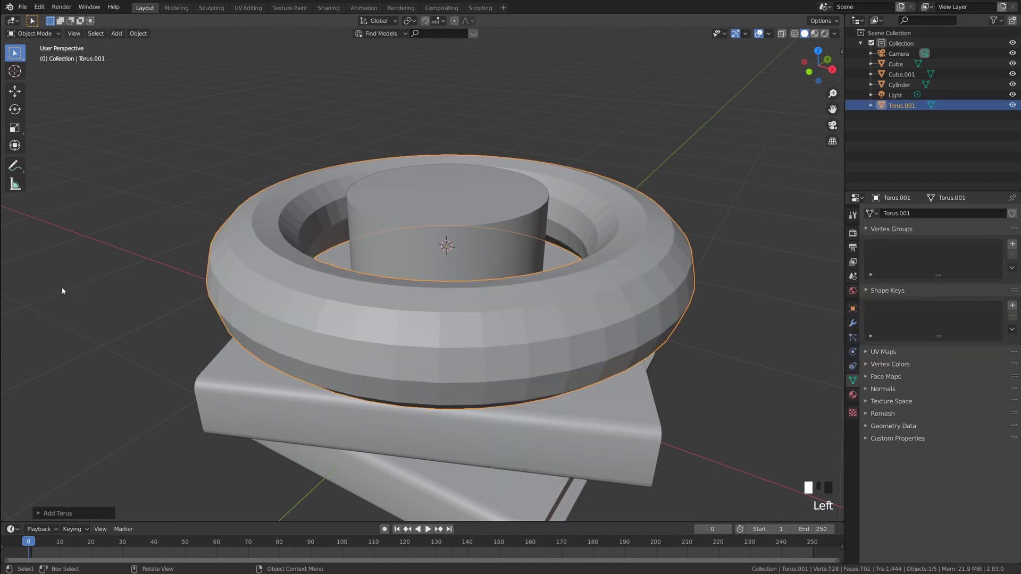
click(50, 514)
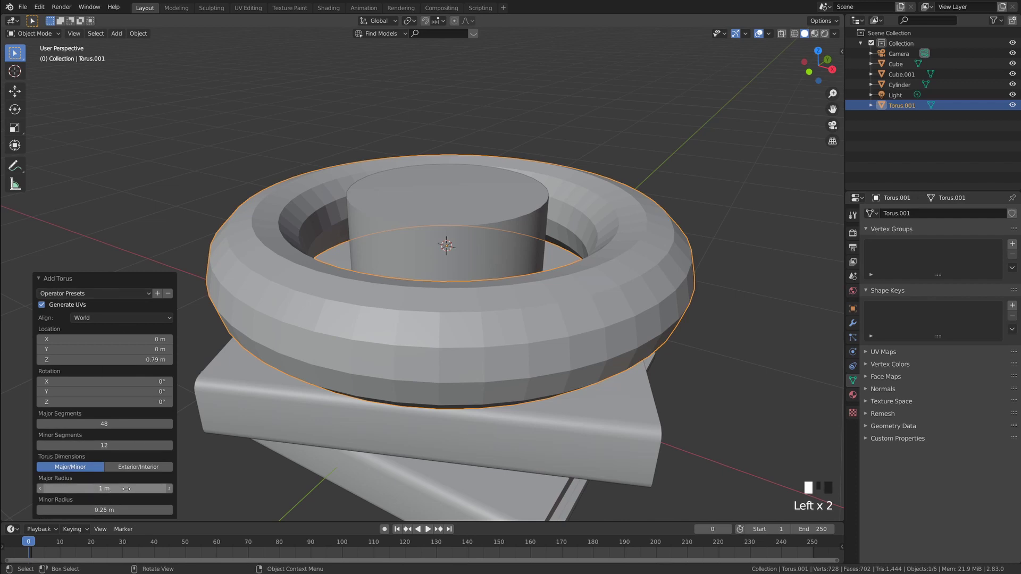
drag(126, 488, 102, 513)
click(168, 512)
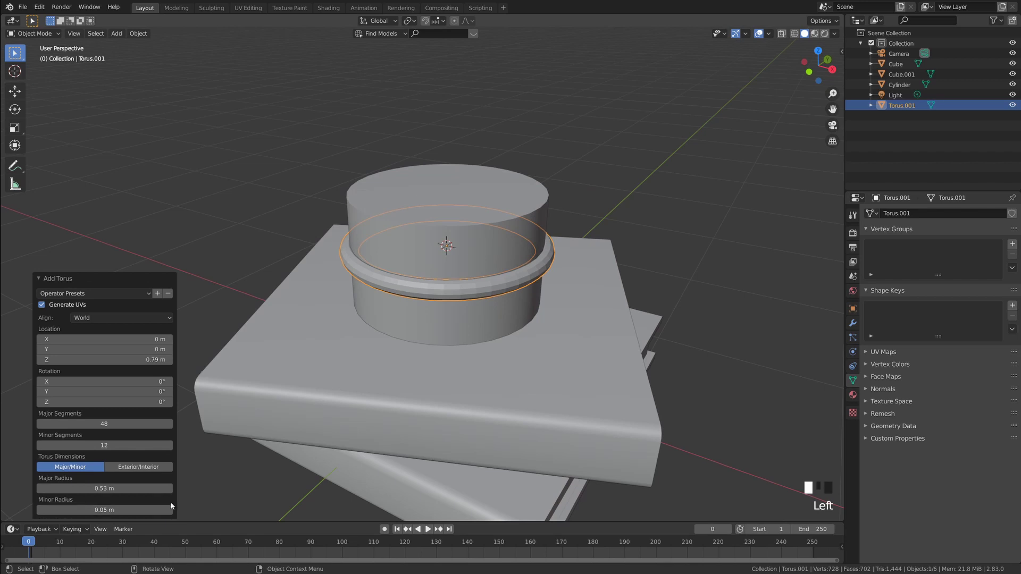
click(169, 488)
click(169, 488)
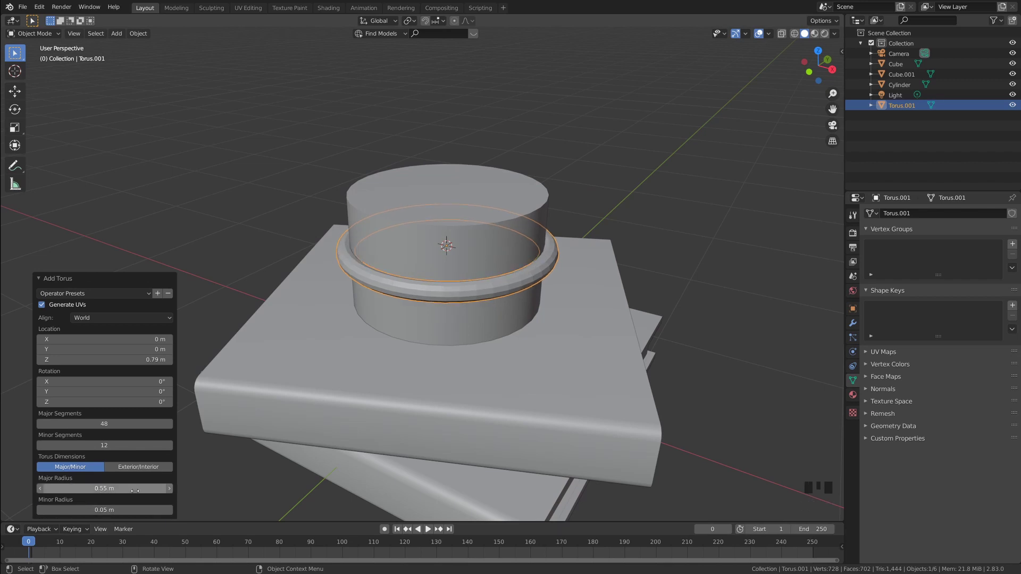
click(685, 310)
Lower the torus toward the top book
middle_drag(684, 310, 609, 265)
click(596, 263)
key(g)
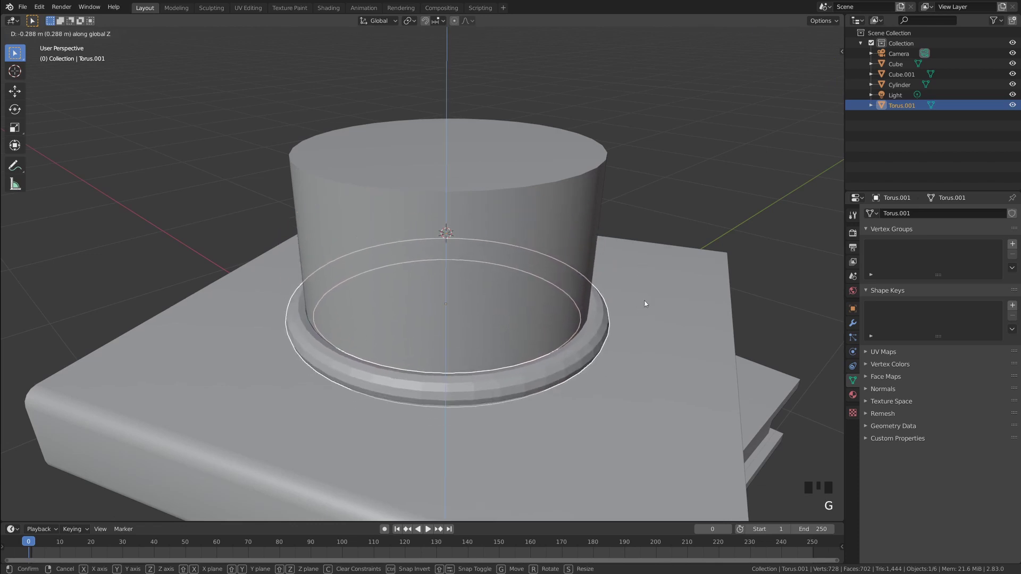
click(649, 299)
click(771, 314)
middle_drag(770, 314, 732, 297)
In front view, move the ring down to sit on the book's surface
click(579, 302)
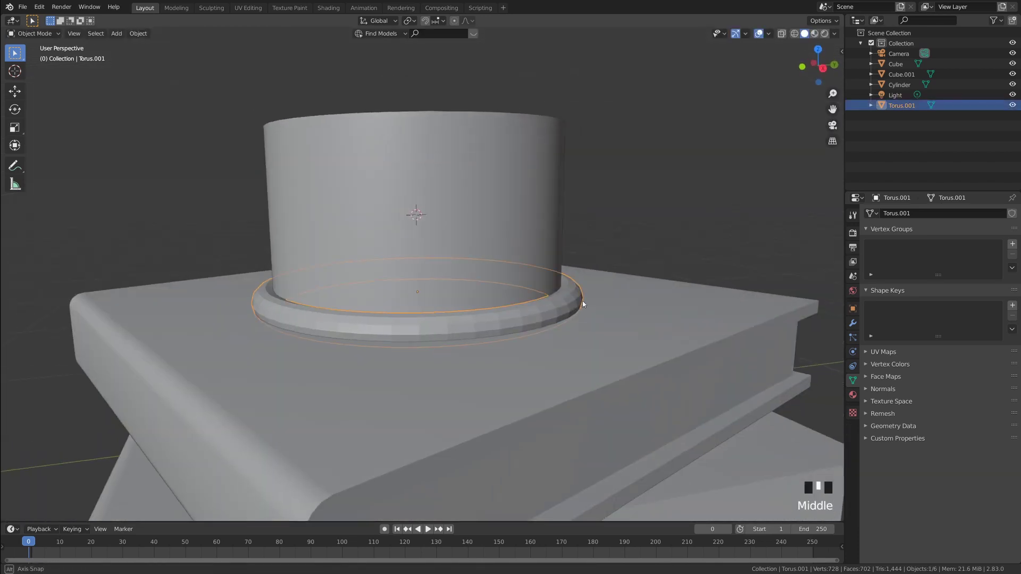
middle_drag(578, 301, 572, 302)
key(grave)
click(539, 279)
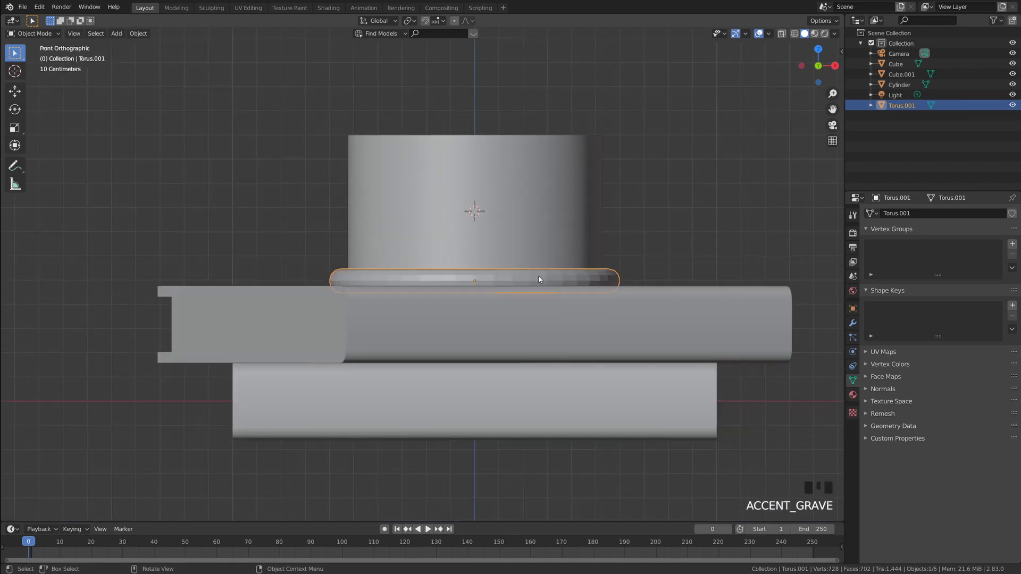
key(g)
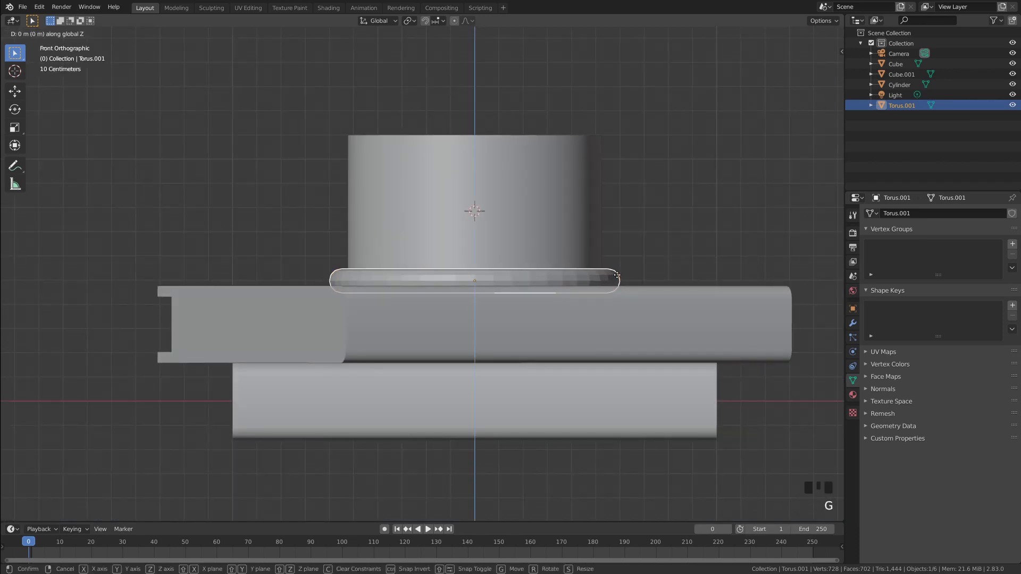
click(624, 270)
click(623, 271)
middle_drag(623, 271, 594, 300)
Reselect the torus, open its context menu, and check the ring from several angles
scroll(594, 300, up, 4)
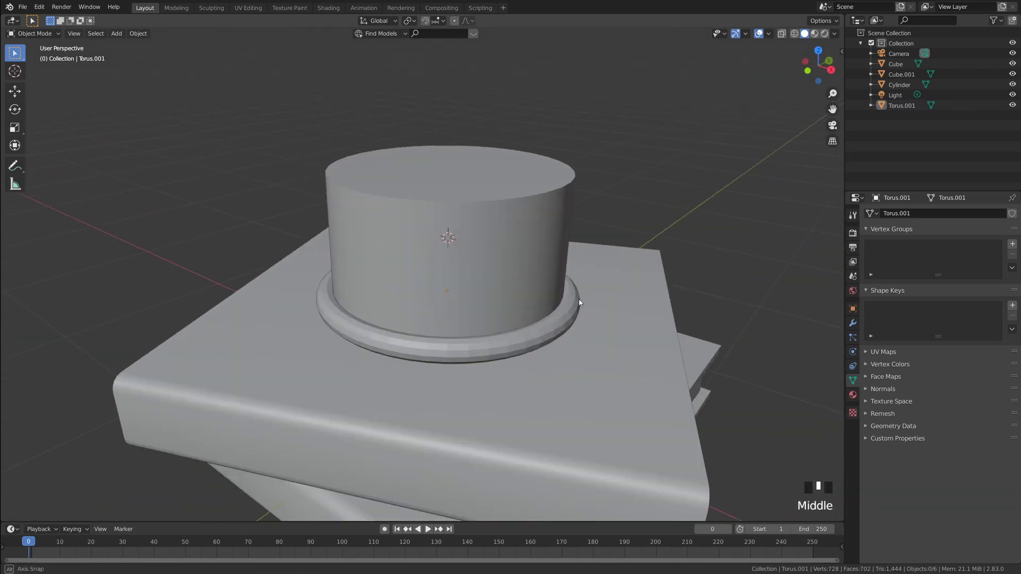
click(574, 312)
right_click(574, 312)
click(718, 313)
middle_drag(718, 314, 698, 310)
scroll(569, 297, up, 2)
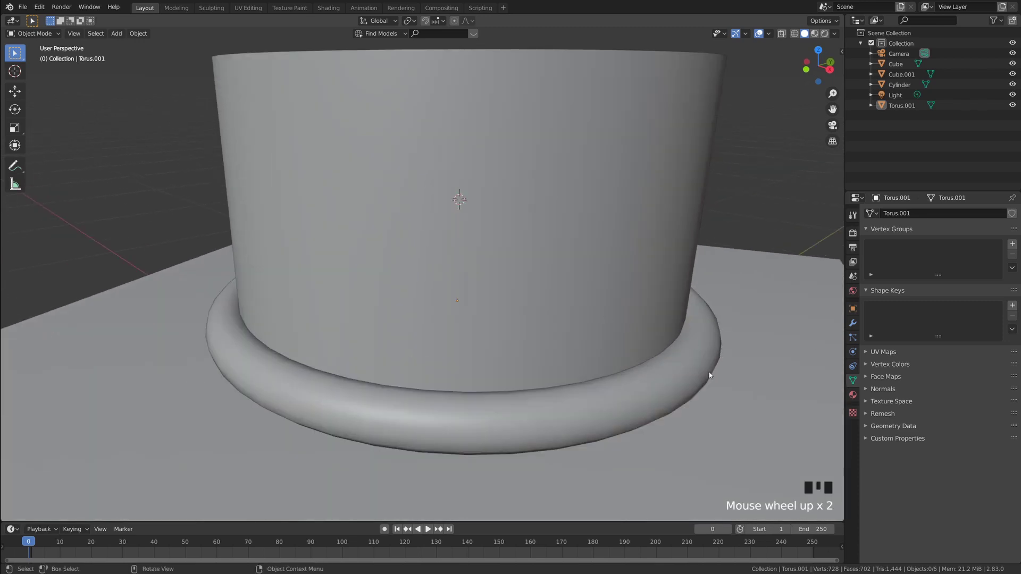
middle_drag(708, 313, 692, 355)
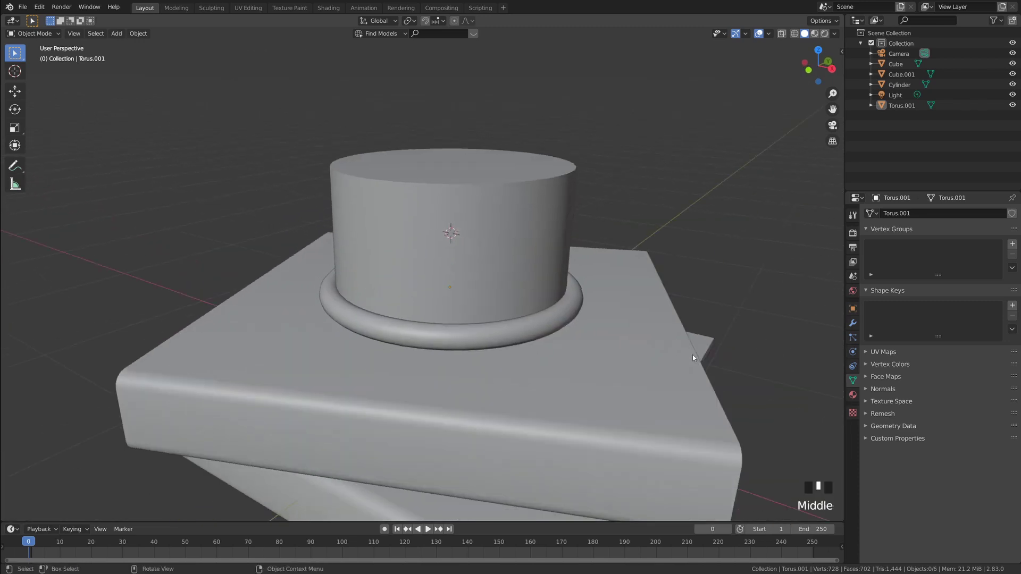
click(577, 313)
Add a Subdivision Surface modifier to the torus with Viewport subdivisions set to 2
click(854, 323)
click(902, 214)
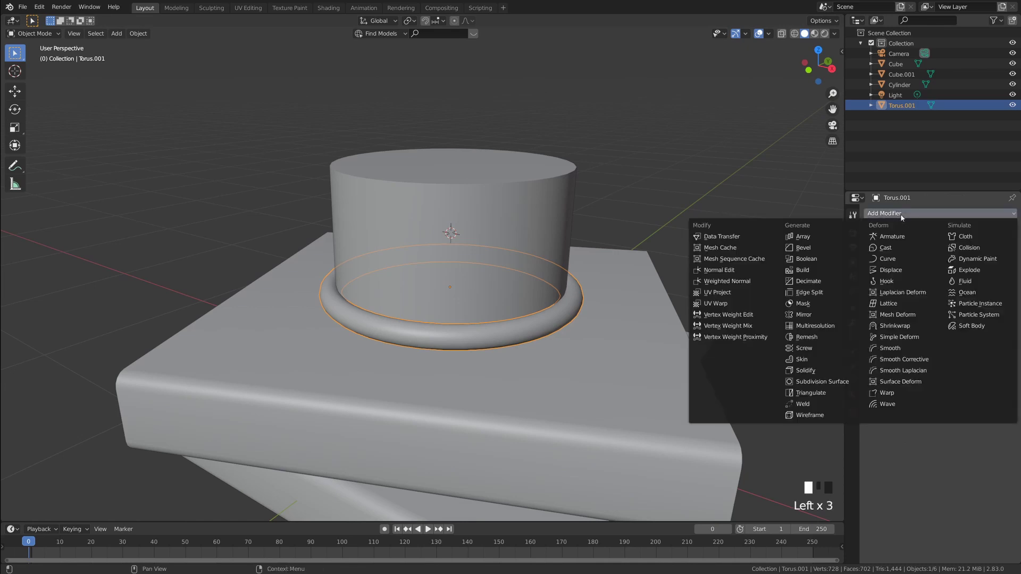
click(822, 382)
click(774, 298)
scroll(696, 330, up, 4)
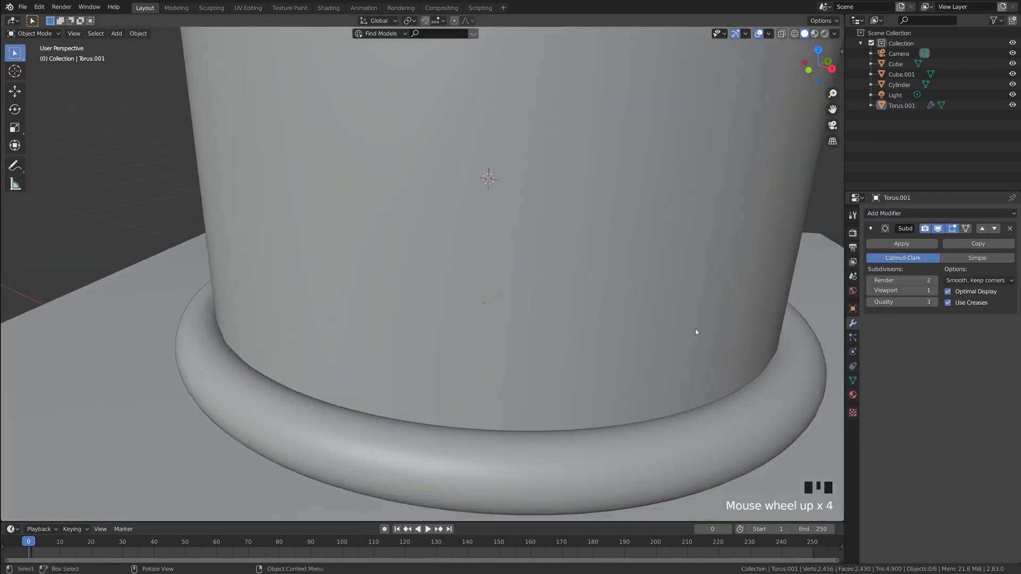
scroll(744, 336, down, 1)
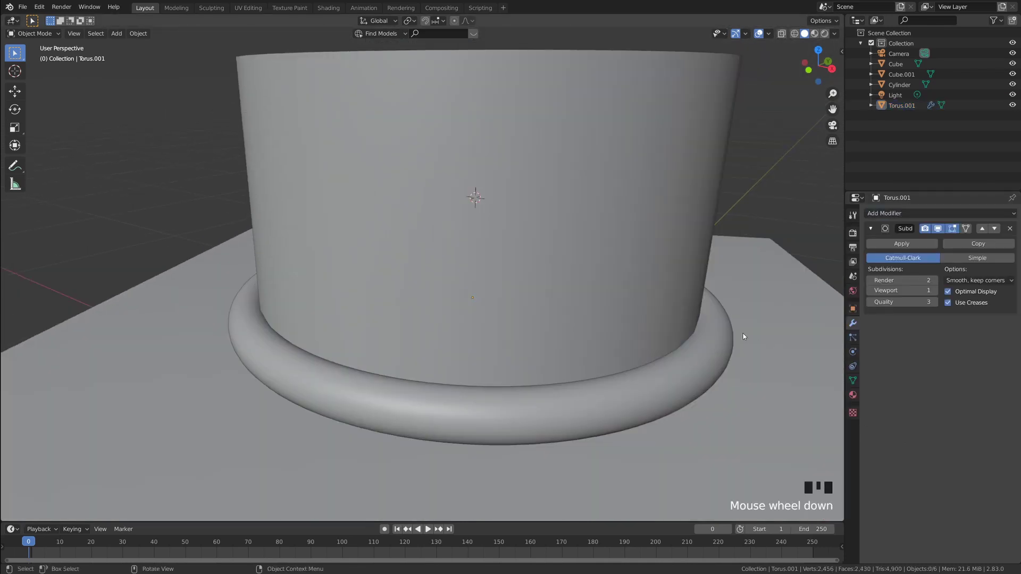
click(934, 290)
scroll(712, 302, down, 5)
Duplicate the torus ring and move the copy 0.175 m straight up along Z
middle_drag(683, 302, 573, 312)
click(583, 314)
click(568, 306)
key(shift+d)
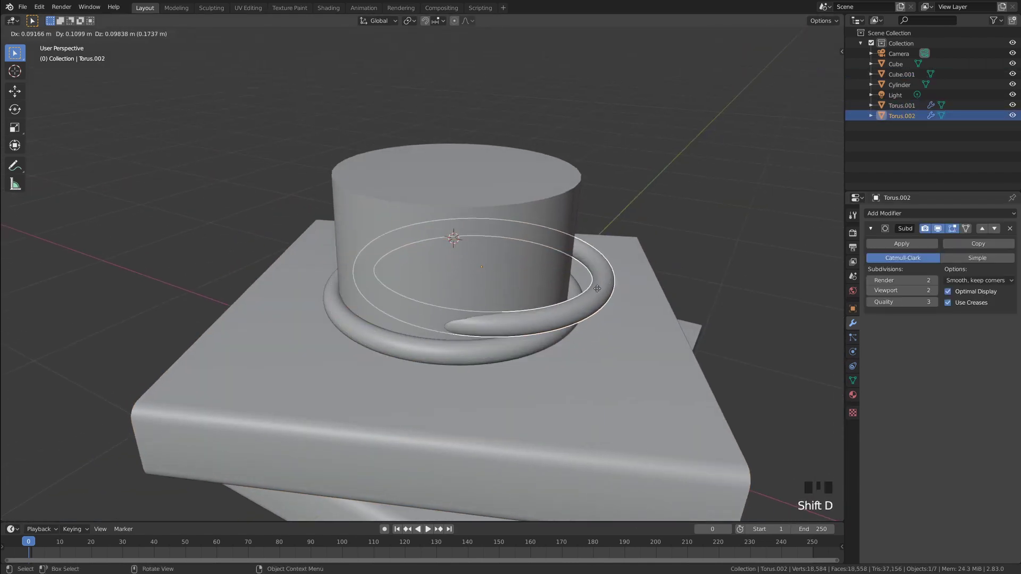
key(z)
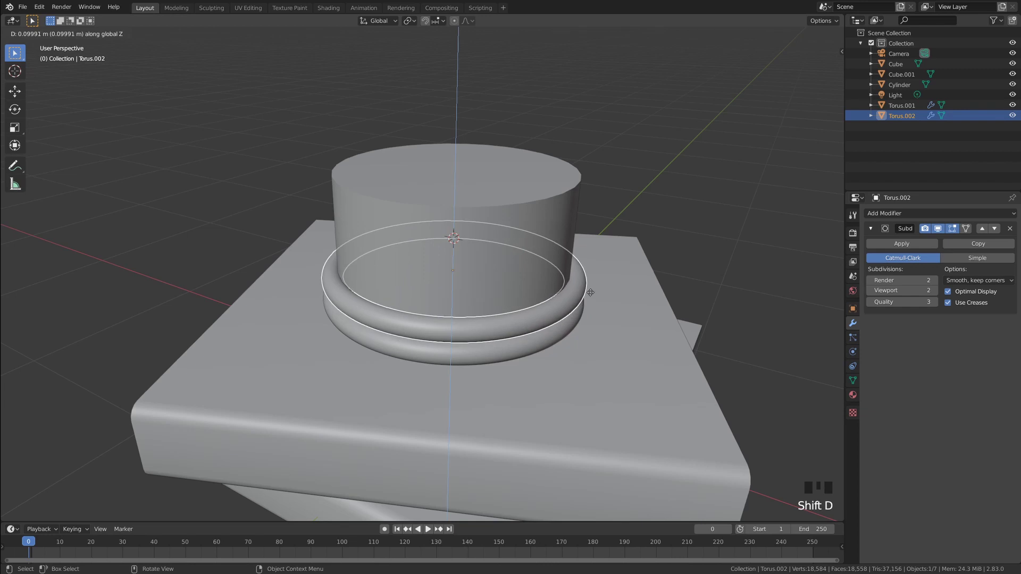
click(589, 277)
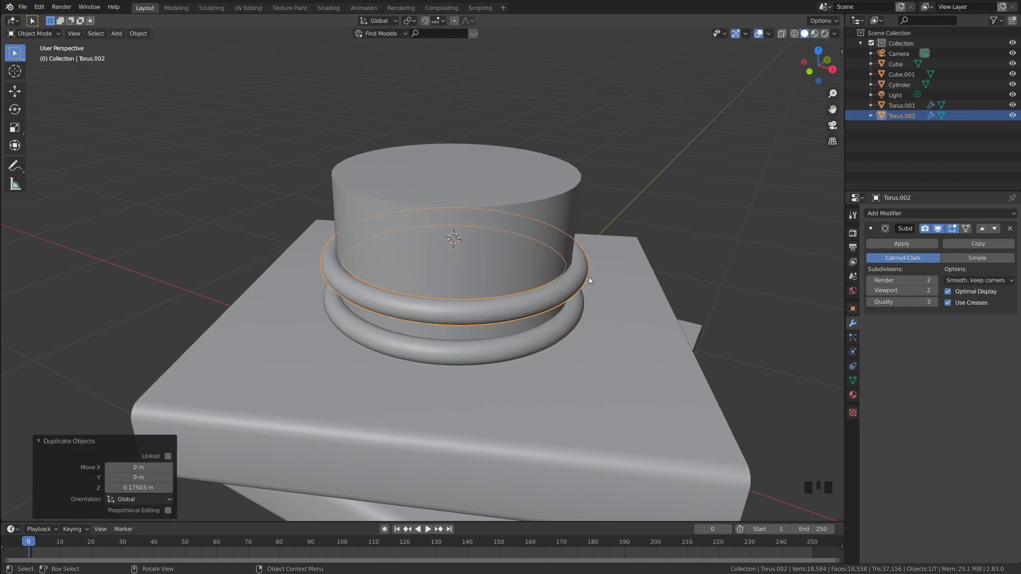
scroll(695, 266, down, 2)
click(666, 267)
Orbit around the rings and select the cylinder
middle_drag(666, 267, 397, 161)
scroll(657, 282, up, 2)
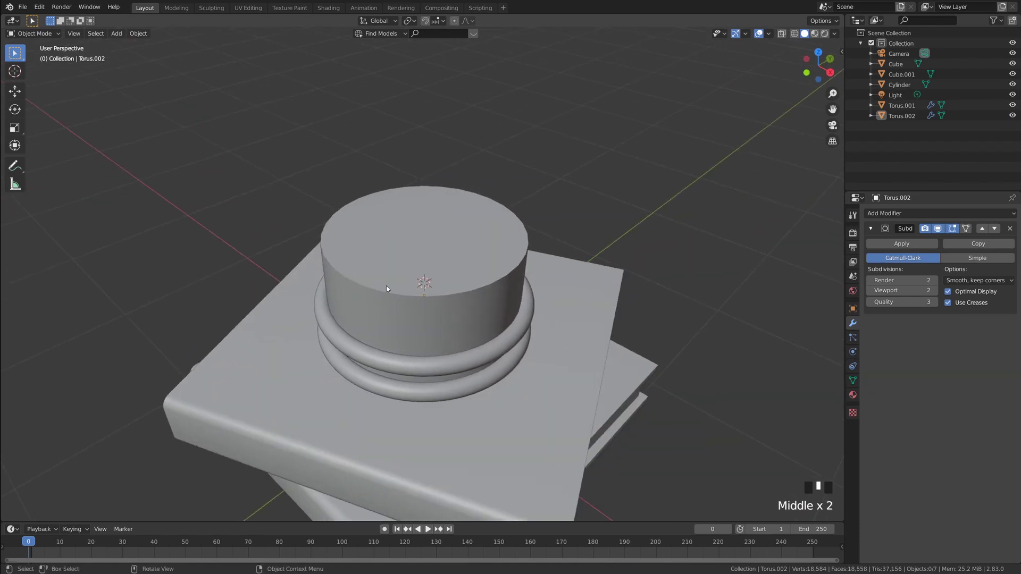
middle_drag(386, 286, 447, 229)
click(447, 229)
Snap the 3D cursor to the centre of the cylinder's top face, then return to Object Mode
key(Tab)
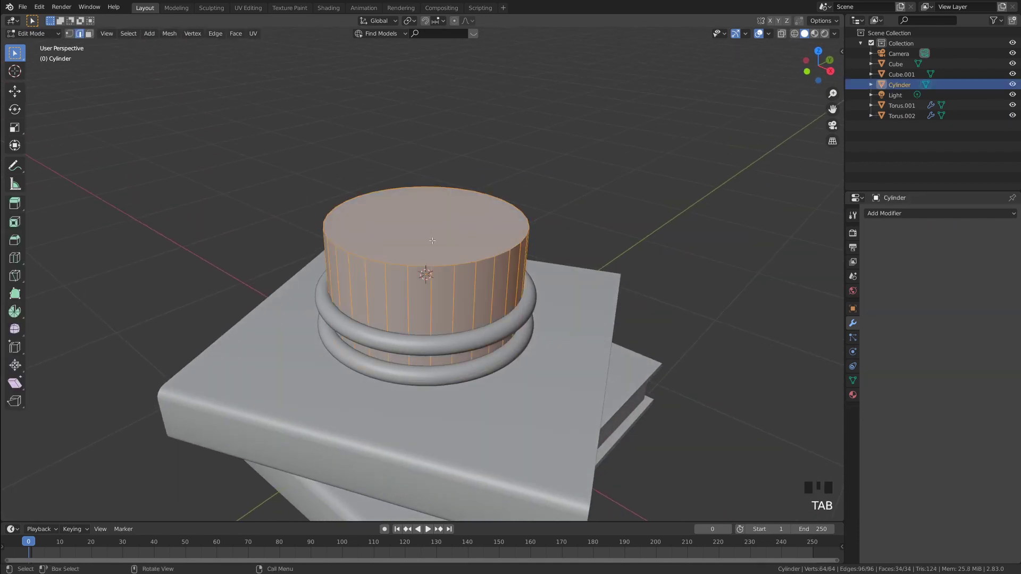
key(3)
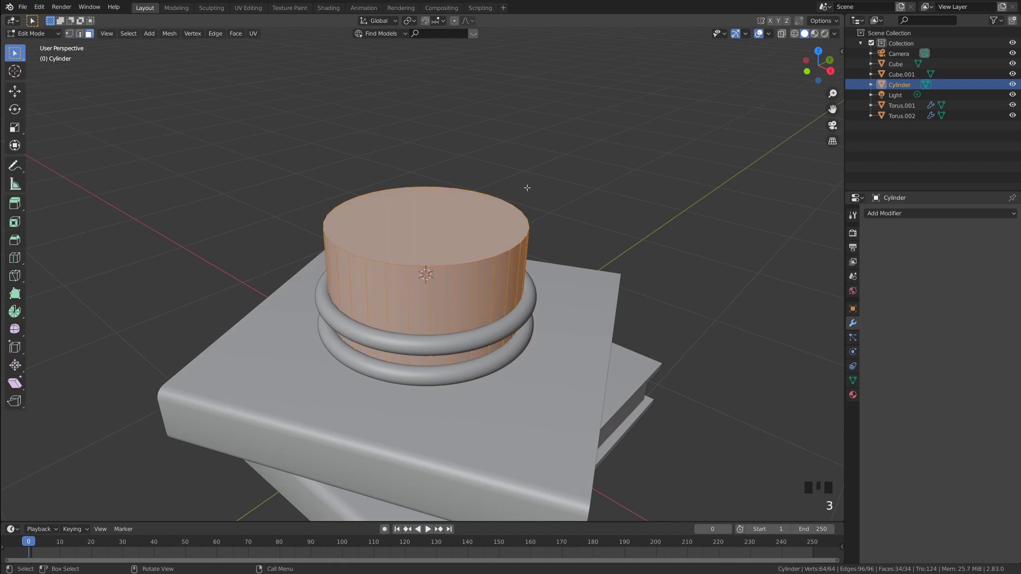
click(431, 228)
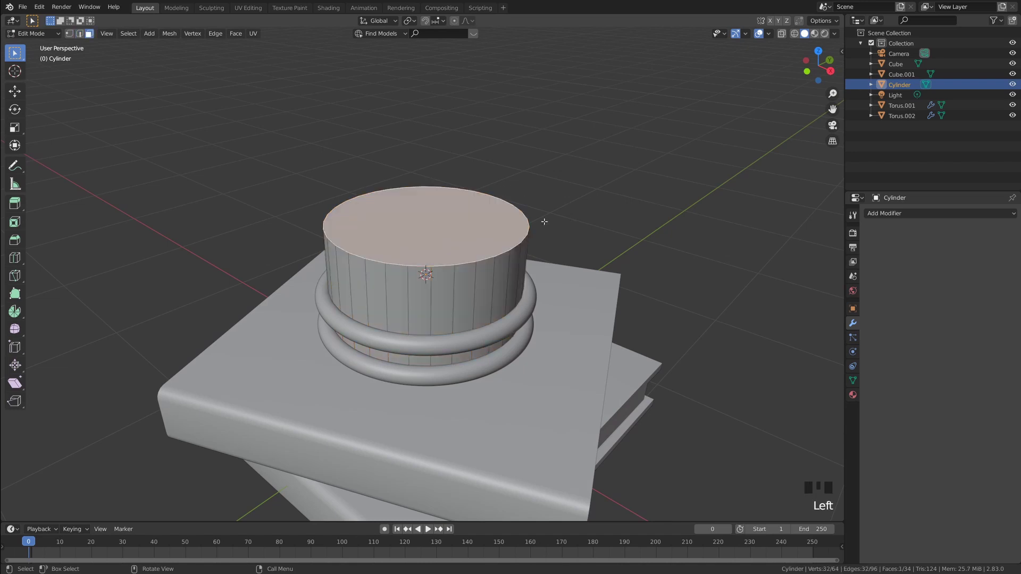
key(shift+s)
click(522, 280)
middle_drag(522, 280, 550, 227)
key(Tab)
click(544, 222)
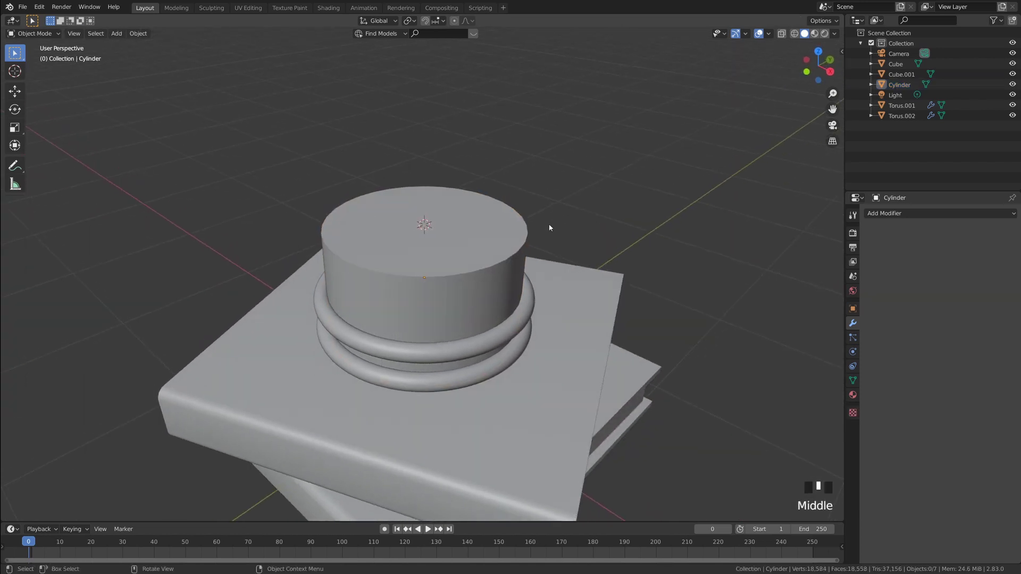
key(shift+a)
Add a plane and scale it down to about 0.666
mouse_move(549, 227)
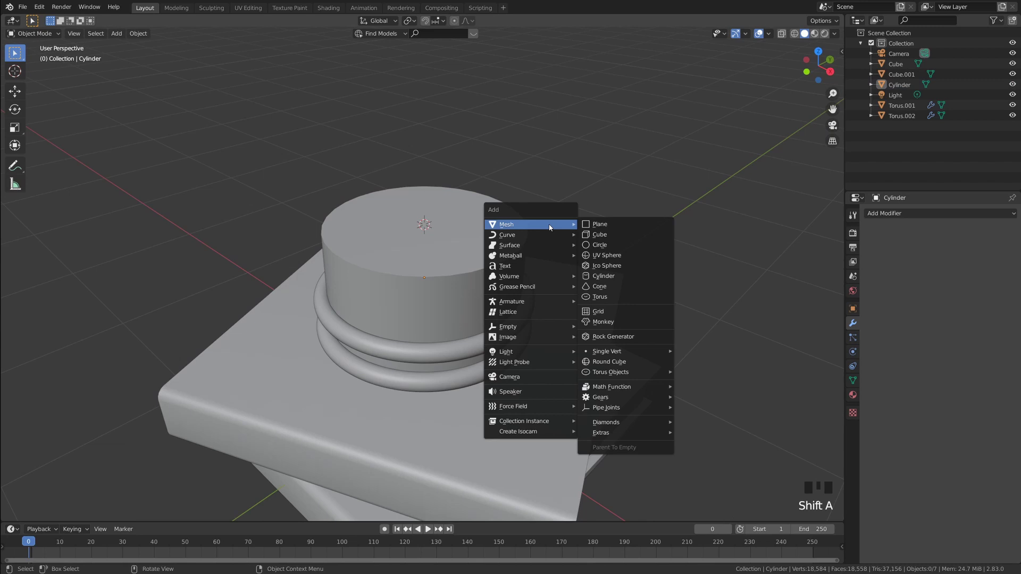
click(638, 228)
scroll(668, 258, down, 2)
mouse_move(668, 257)
middle_down()
mouse_move(597, 235)
mouse_move(654, 244)
mouse_move(675, 275)
mouse_move(664, 265)
mouse_move(670, 246)
middle_up()
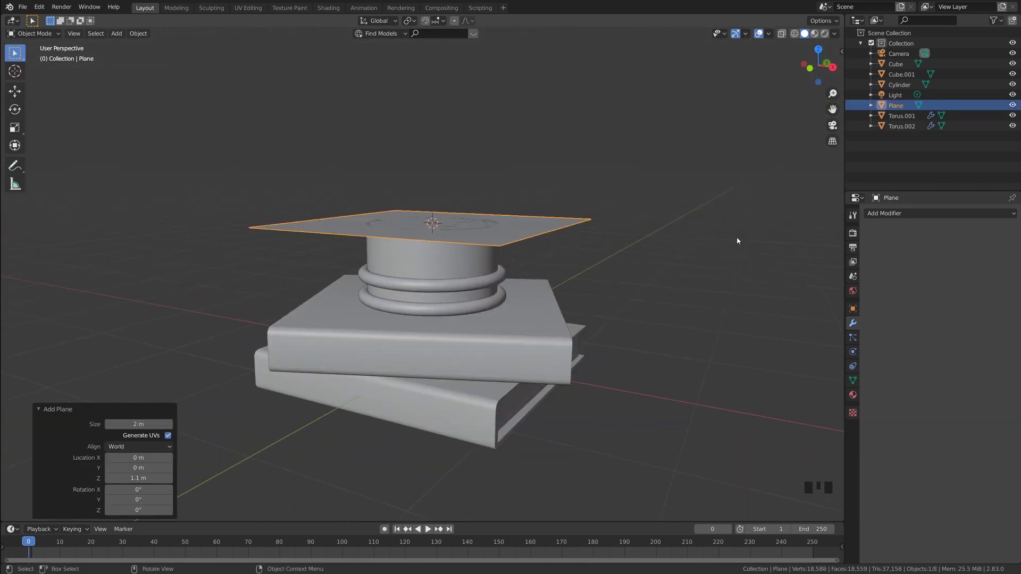
key(s)
click(628, 232)
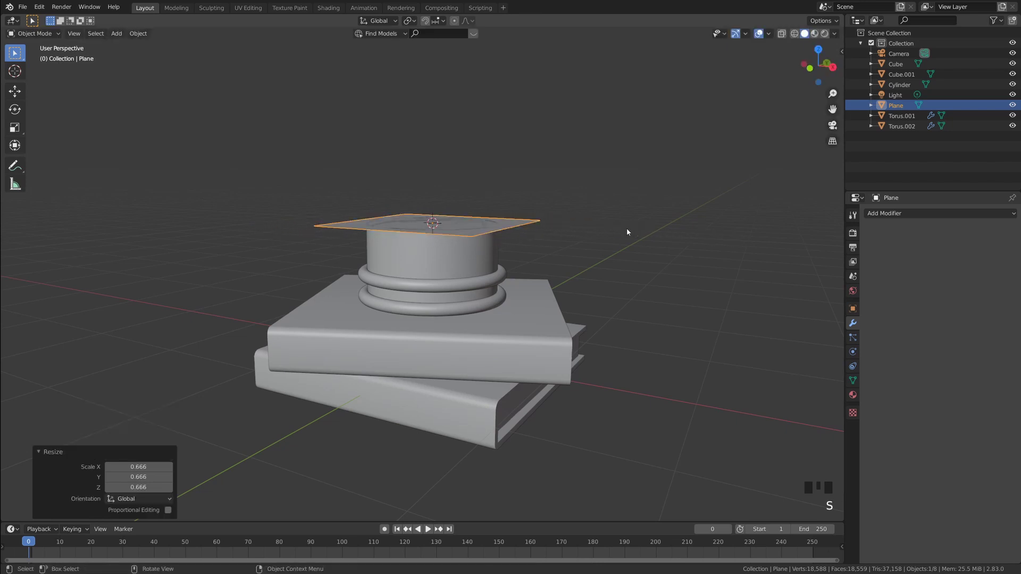
middle_drag(627, 232, 613, 191)
scroll(594, 240, up, 2)
Extrude the plane's face upward into a thin slab
key(Tab)
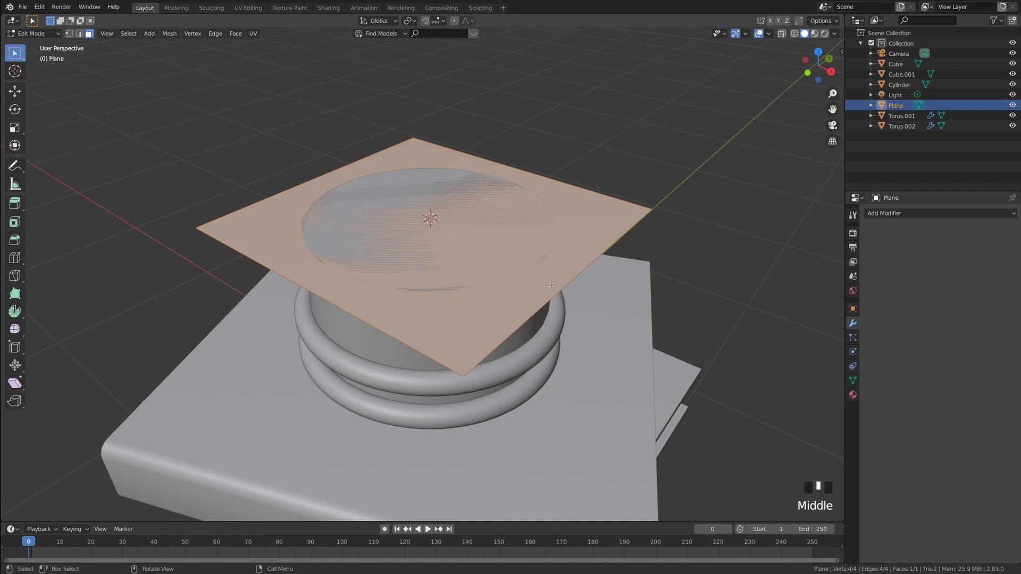
click(677, 188)
click(592, 227)
key(e)
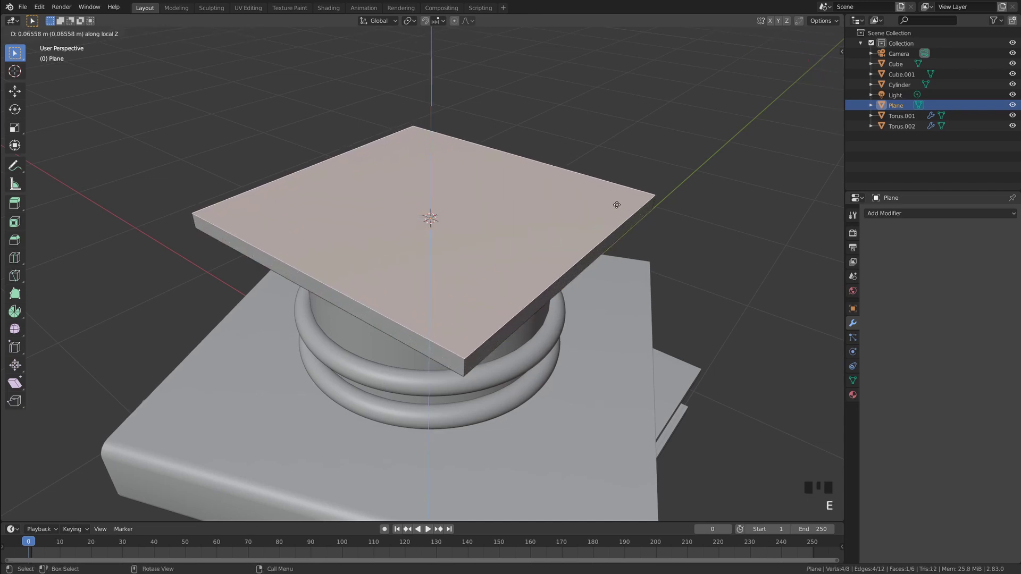
click(617, 204)
middle_drag(675, 230, 620, 264)
scroll(628, 260, down, 3)
scroll(628, 260, up, 3)
key(Tab)
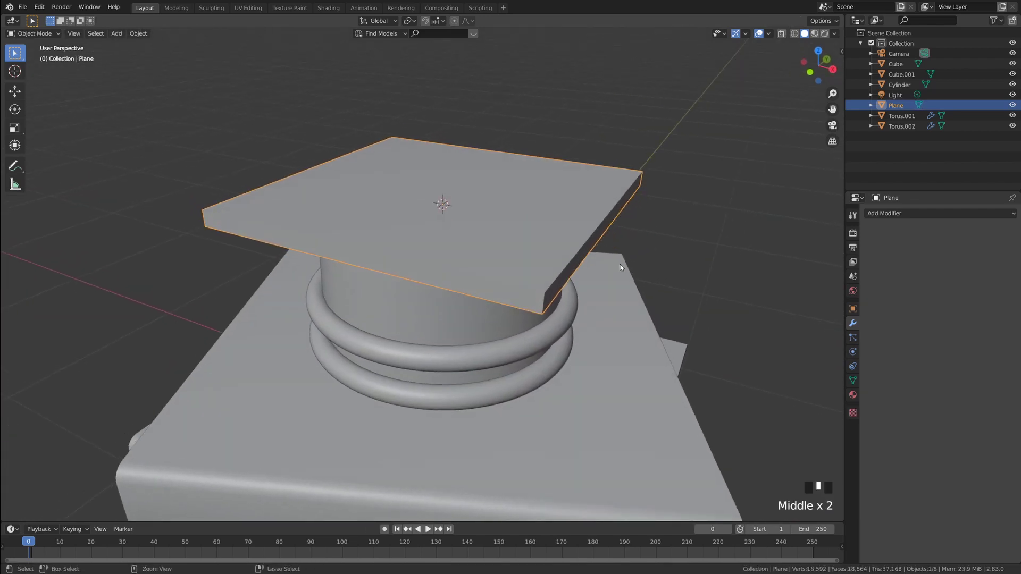
Apply the board's rotation and scale, then reselect the square board
key(ctrl+a)
click(583, 234)
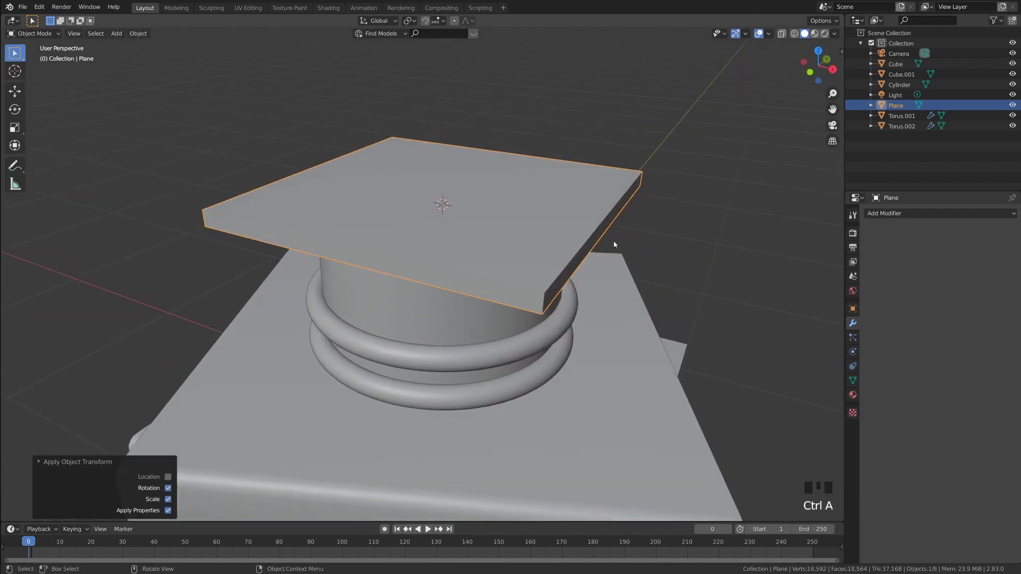
middle_drag(614, 240, 634, 242)
key(Tab)
key(Tab)
click(697, 214)
middle_drag(697, 215, 741, 228)
click(573, 203)
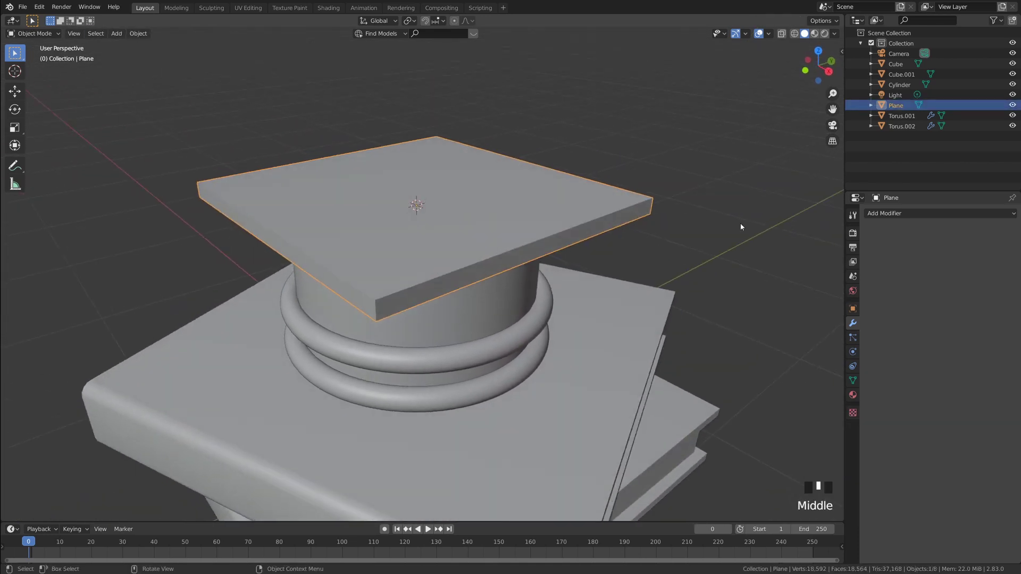
Add a Bevel modifier to the board with 6 segments and a 0.015 m offset
click(900, 216)
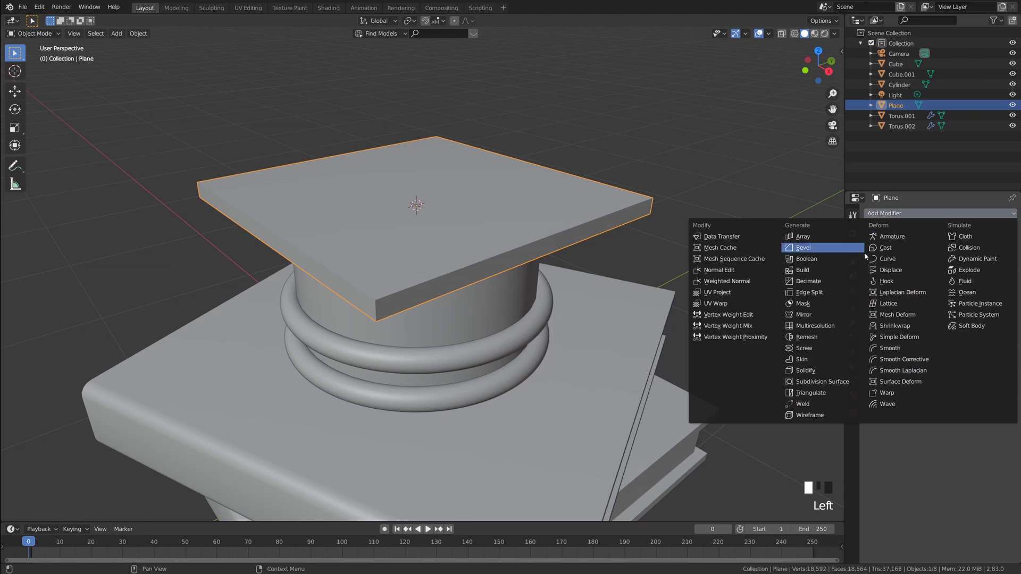
click(815, 248)
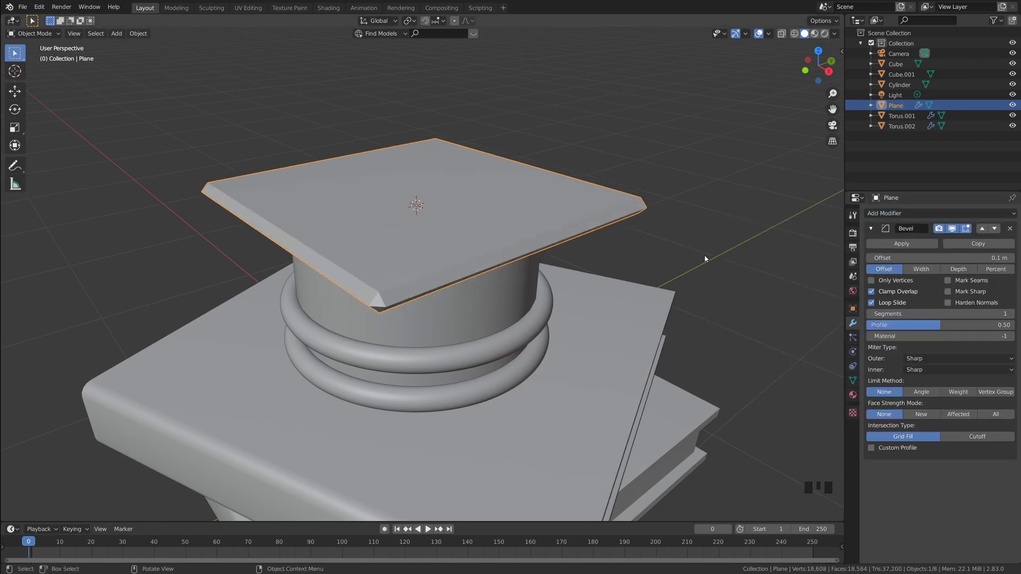
middle_drag(704, 258, 712, 251)
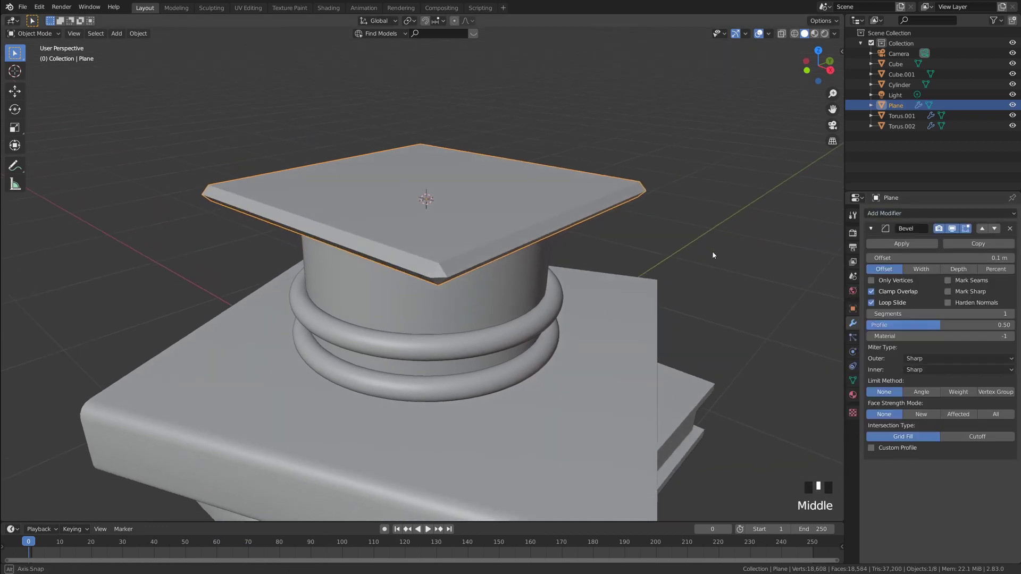
click(1011, 313)
click(1011, 314)
click(1011, 314)
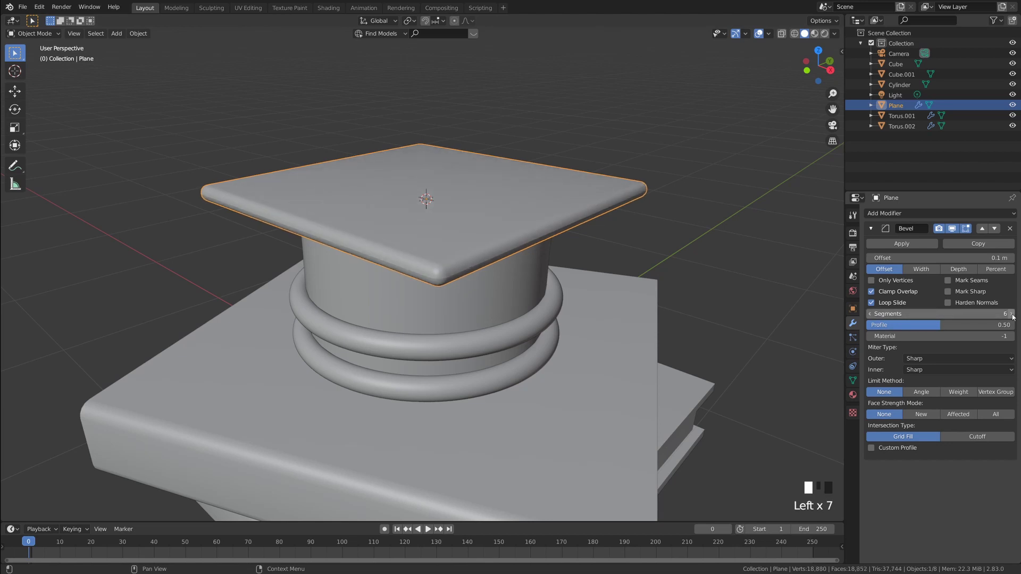
click(995, 257)
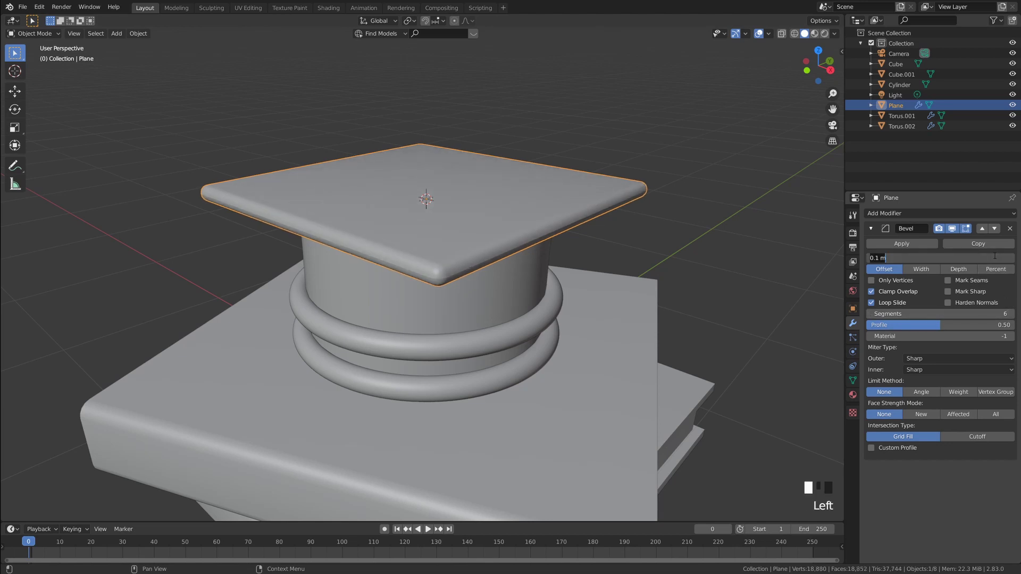
text(0.015)
key(Return)
Check the board's Normals settings, with auto smooth at 30°, in Object Data properties
click(767, 219)
middle_drag(767, 218, 571, 204)
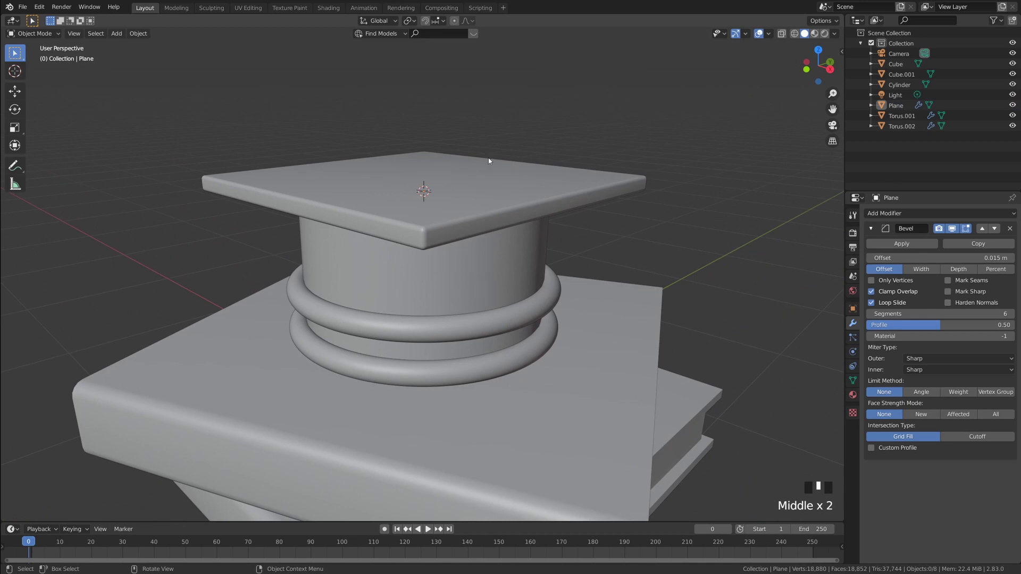
scroll(475, 222, up, 2)
middle_drag(474, 222, 467, 270)
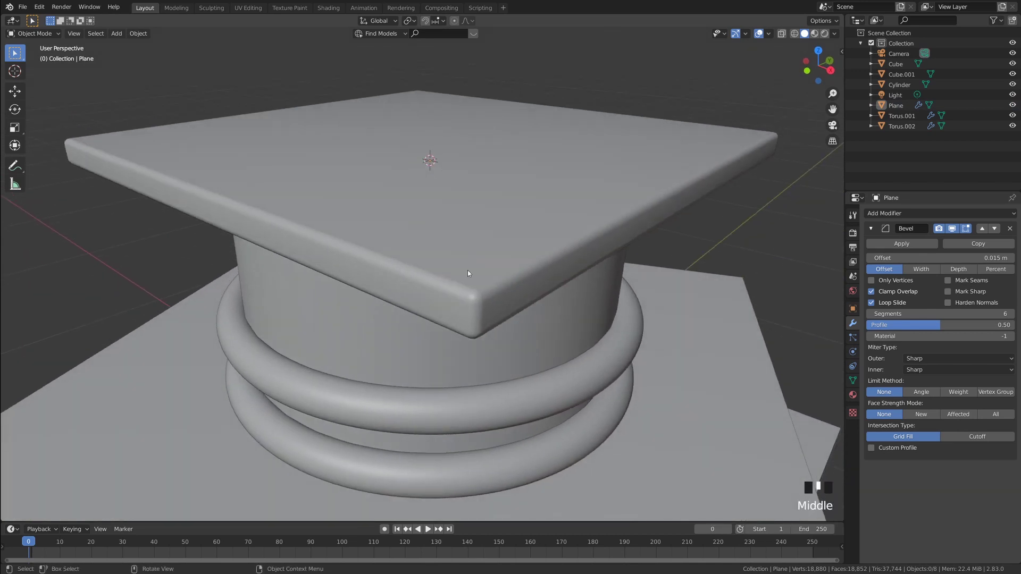
click(598, 191)
click(854, 382)
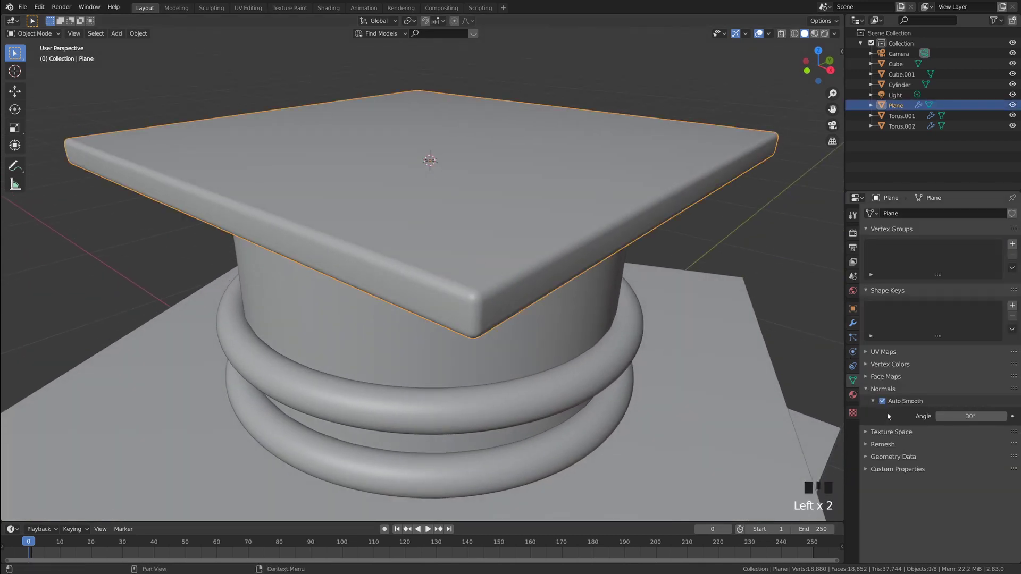
click(868, 390)
click(720, 287)
scroll(702, 281, down, 5)
click(682, 273)
mouse_move(682, 273)
middle_down()
mouse_move(647, 261)
mouse_move(663, 280)
middle_up()
scroll(711, 279, up, 5)
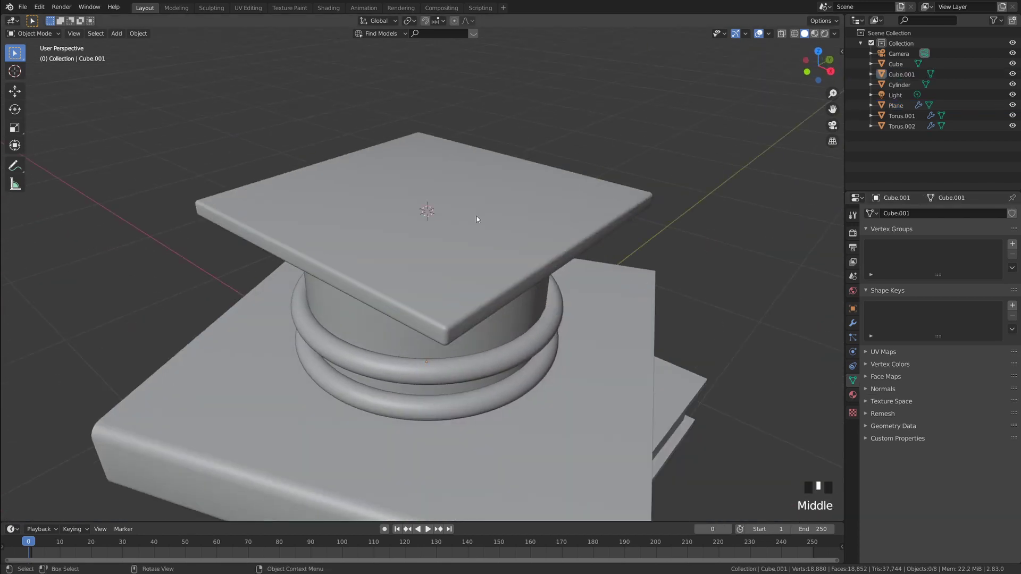
Add a new cylinder and shrink it to 0.253
middle_drag(476, 218, 432, 212)
key(shift+a)
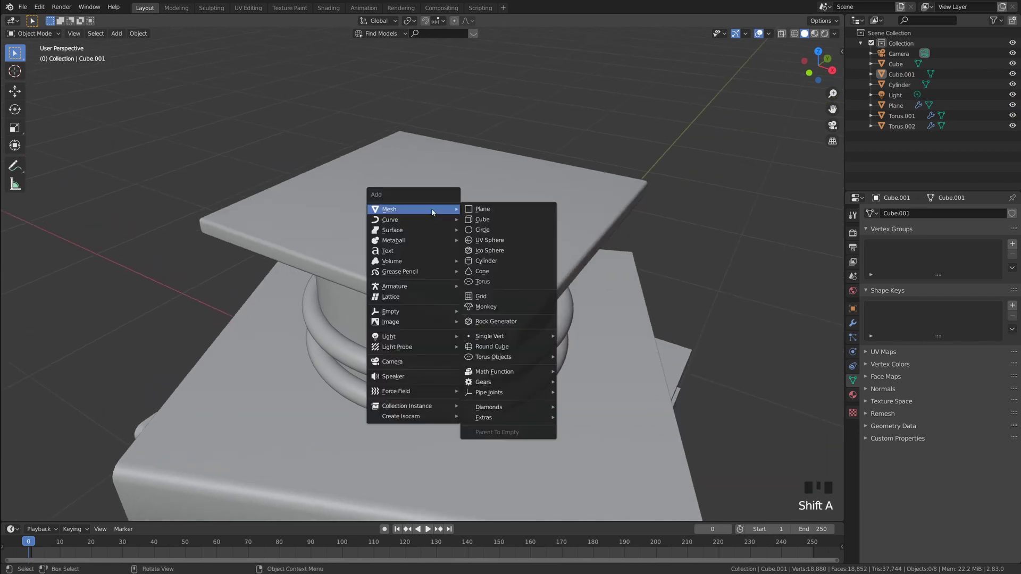
click(486, 260)
key(s)
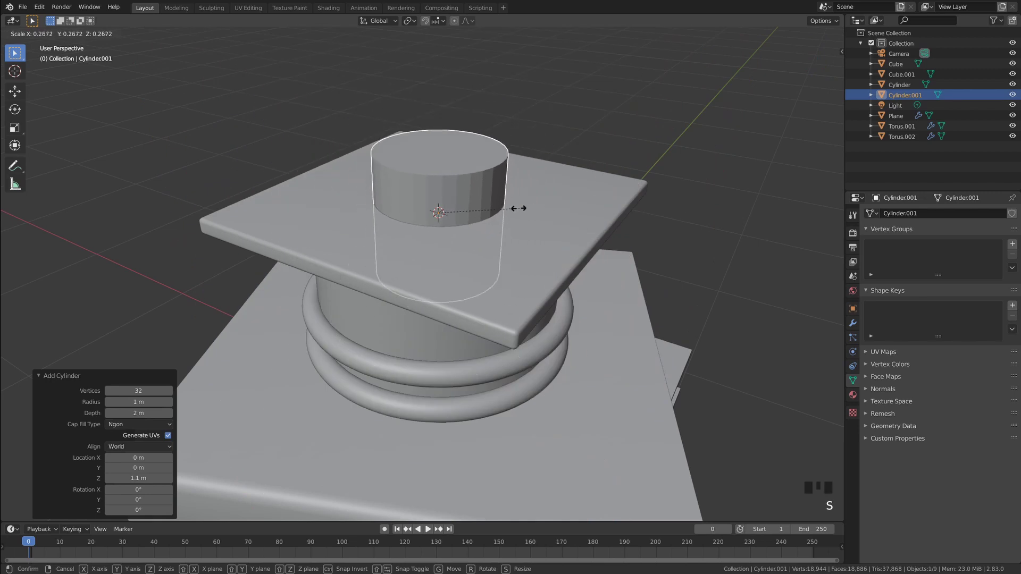
click(506, 212)
Flatten the cylinder along Z, raise it onto the board, and narrow its width
key(s)
key(z)
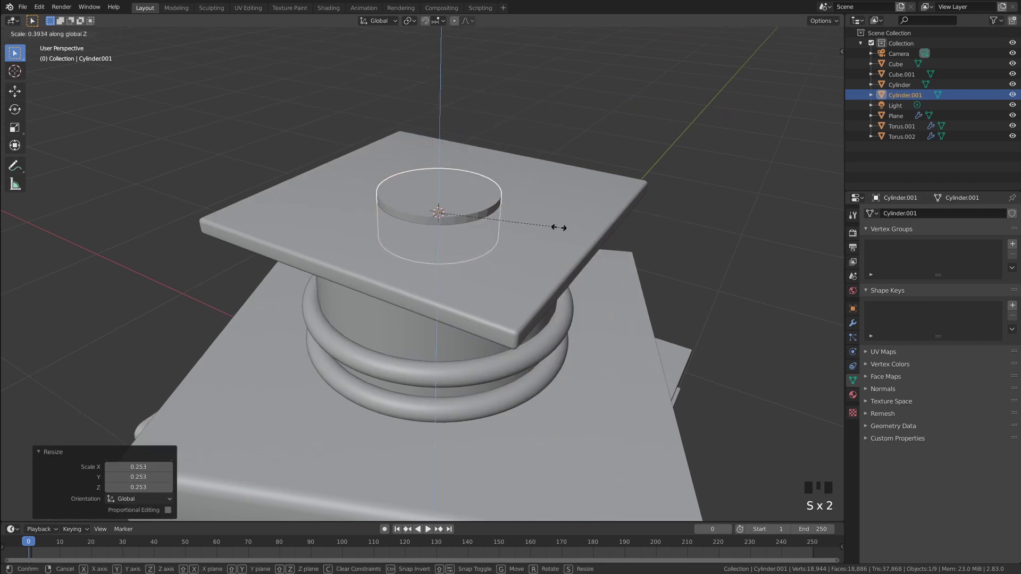
click(514, 227)
key(g)
key(z)
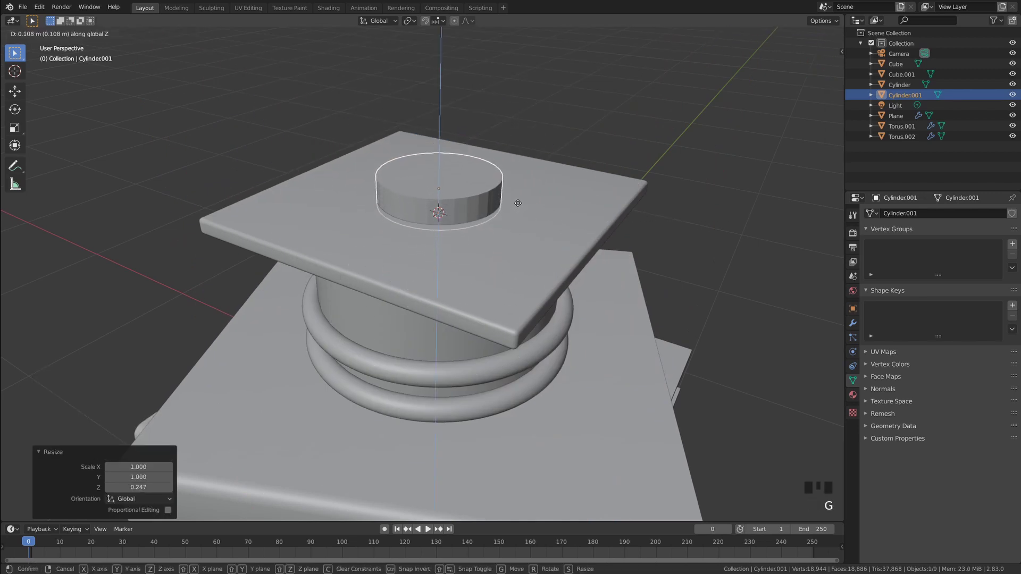
click(519, 205)
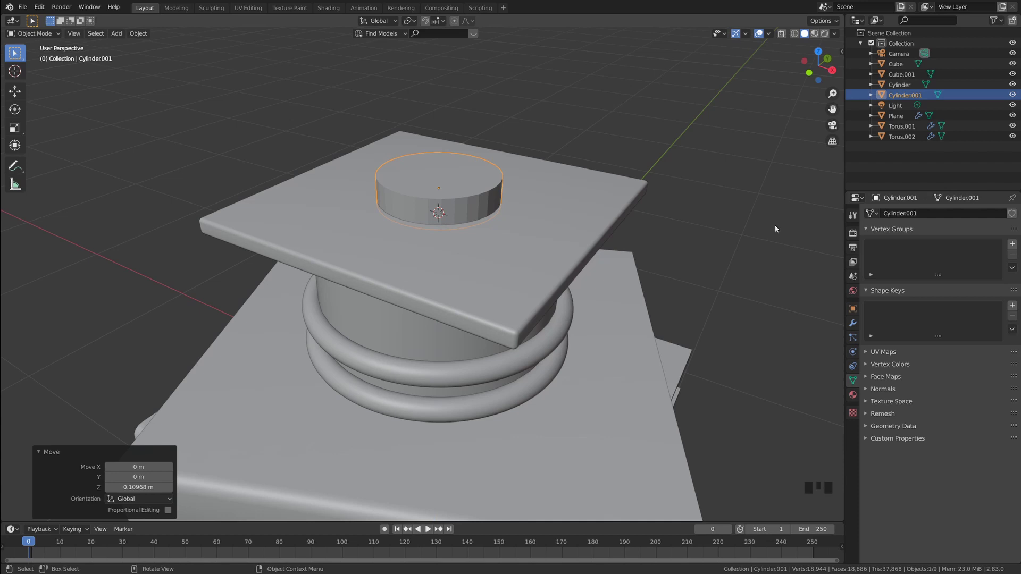
key(s)
key(shift+z)
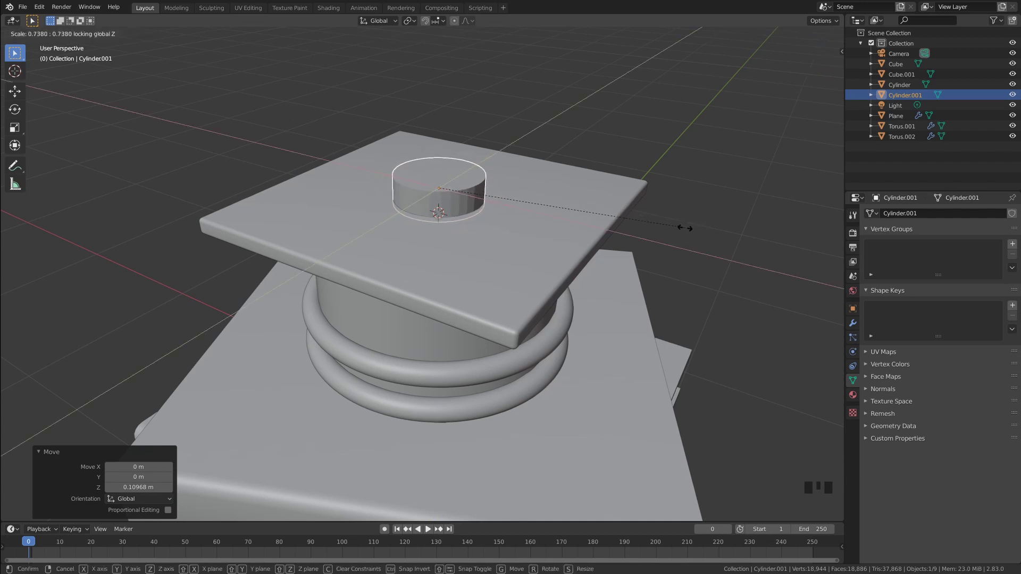
click(718, 240)
Shade the small cylinder smooth and enable Auto Smooth in its normals settings
click(653, 229)
middle_drag(653, 228, 605, 233)
scroll(604, 233, up, 1)
click(463, 165)
right_click(463, 166)
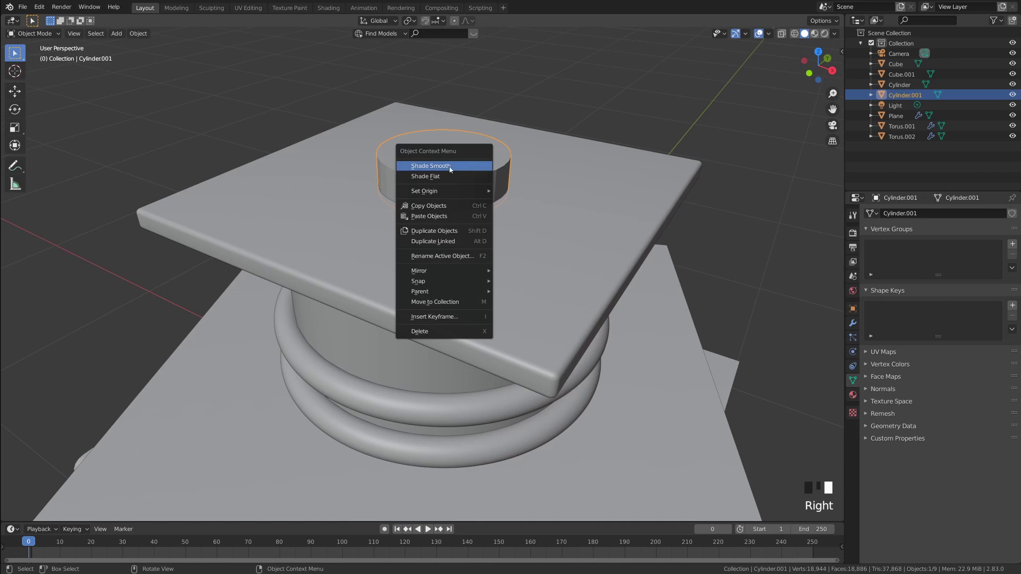
click(457, 167)
click(875, 389)
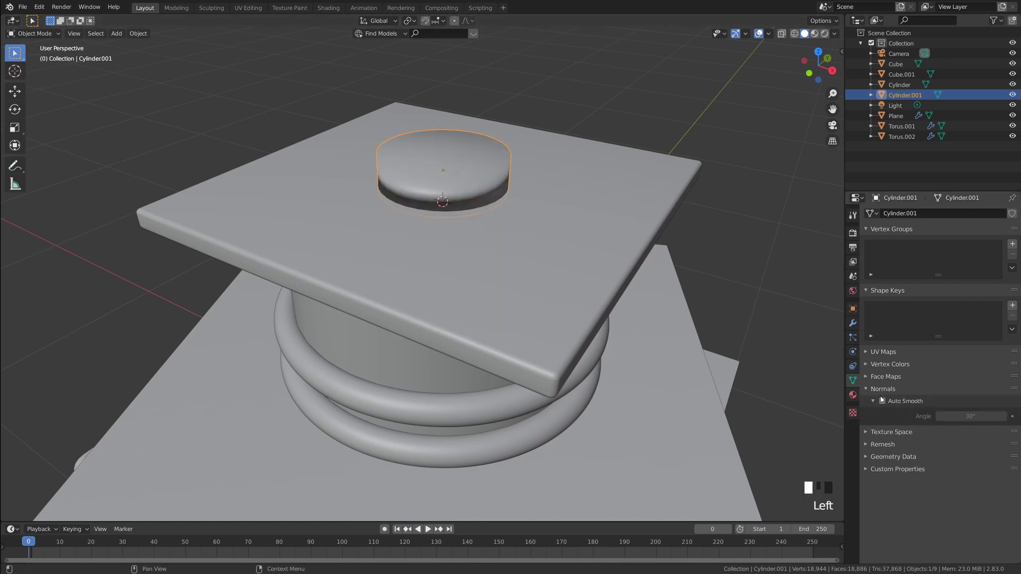
click(883, 402)
click(875, 389)
click(783, 299)
mouse_move(564, 201)
shift+middle_down()
mouse_move(558, 215)
mouse_move(606, 255)
mouse_move(531, 251)
mouse_move(498, 220)
shift+middle_up()
click(498, 220)
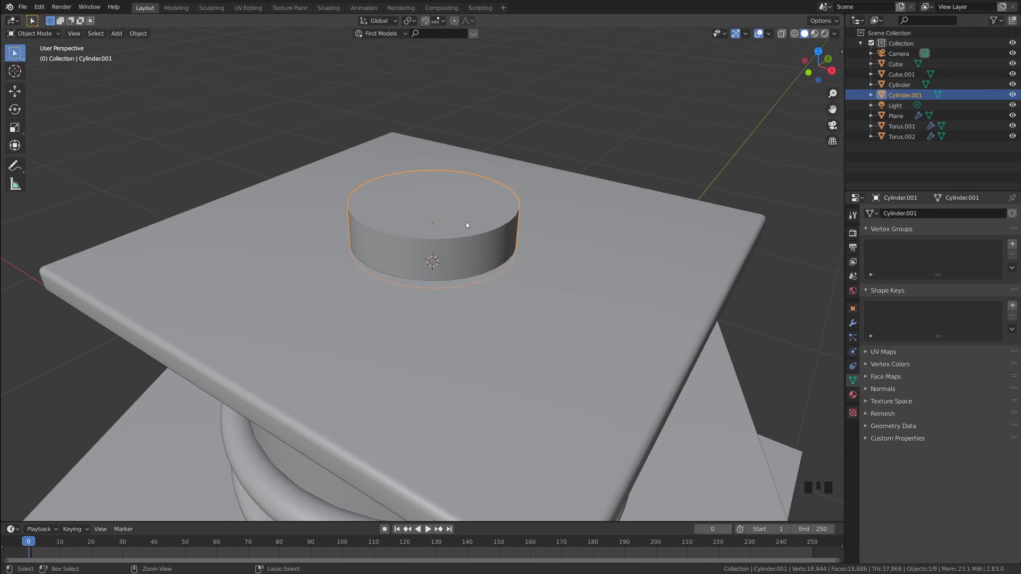
Apply the small cylinder's rotation and scale
key(ctrl+a)
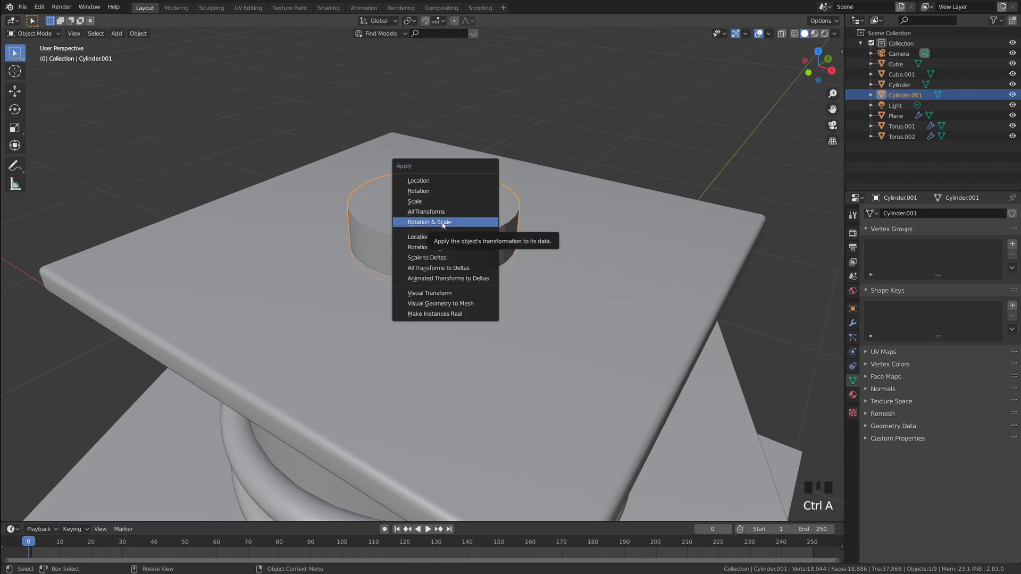
click(440, 222)
scroll(512, 205, up, 5)
Bevel the button's top edge loop with 6 segments, about 0.03 m wide
key(Tab)
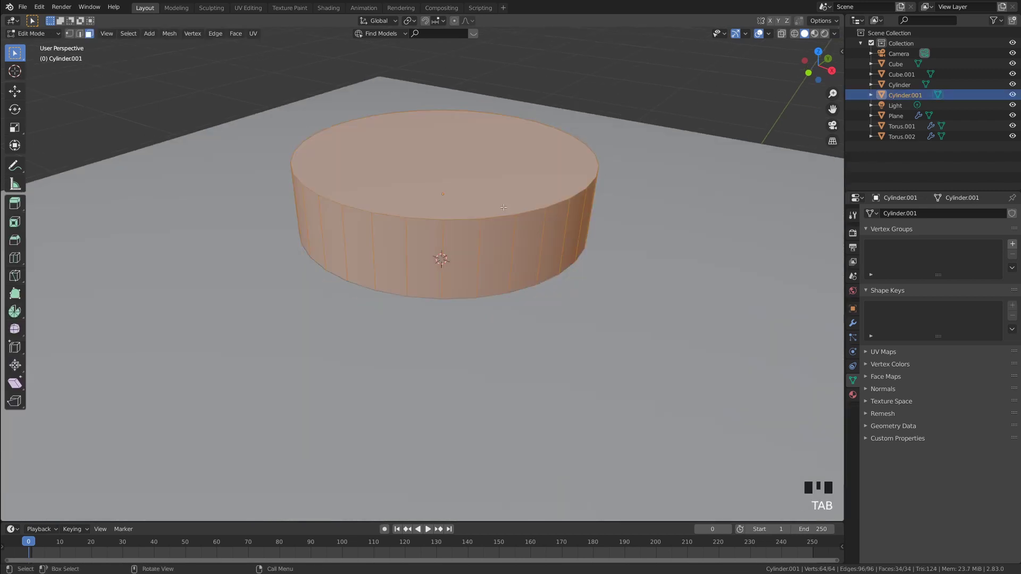
key(2)
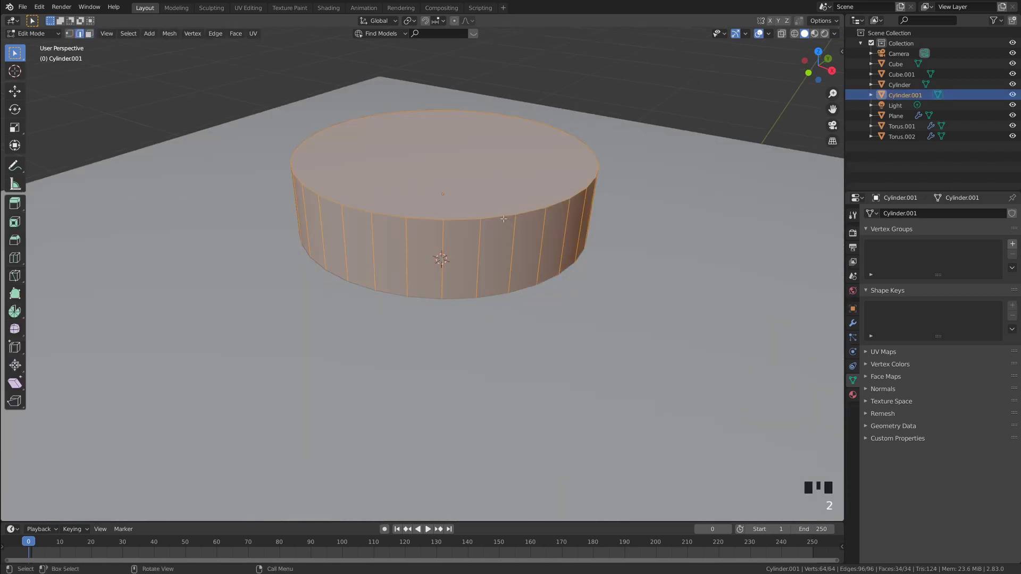
alt+click(498, 216)
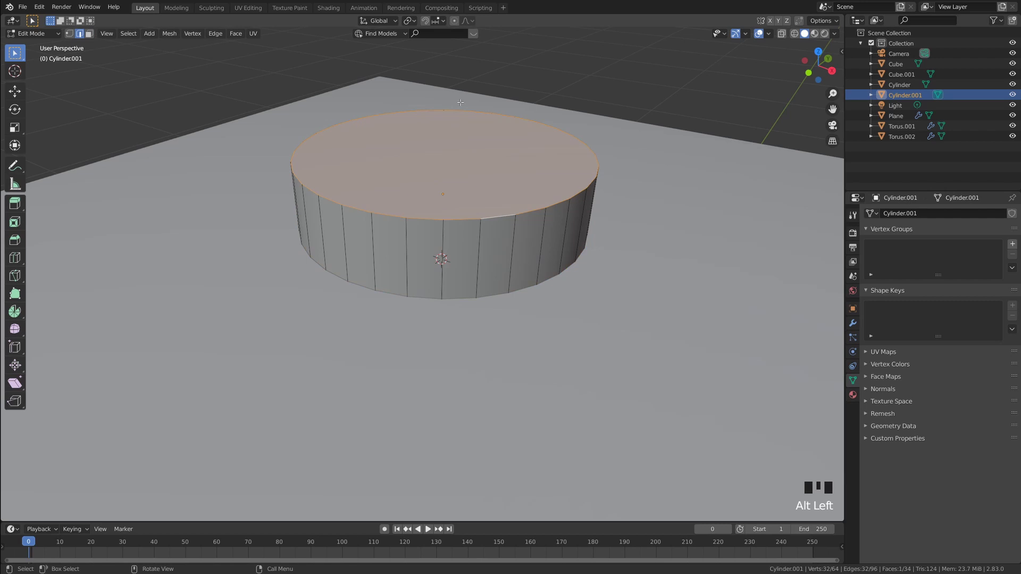
shift+middle_drag(461, 102, 472, 217)
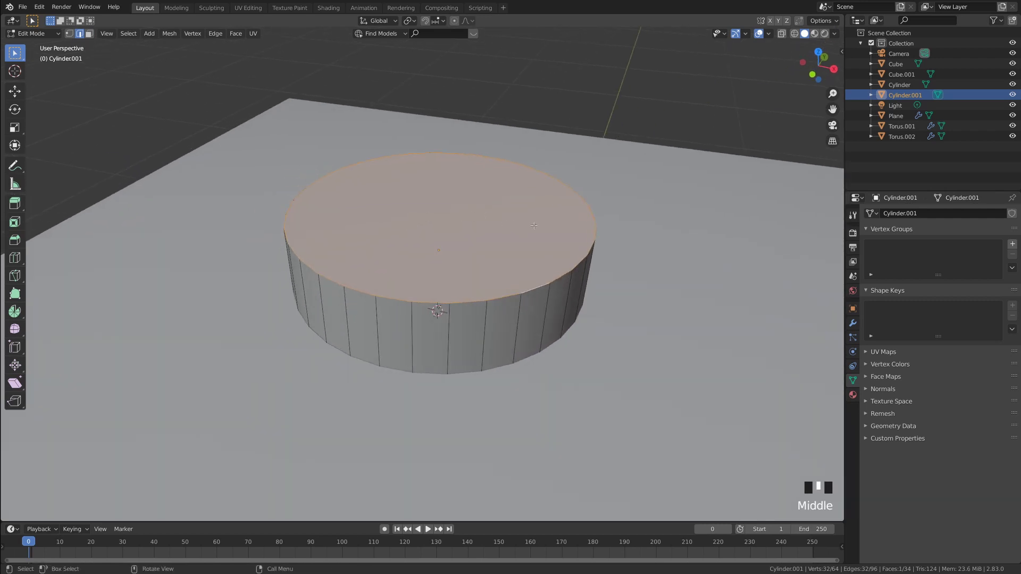
key(ctrl+b)
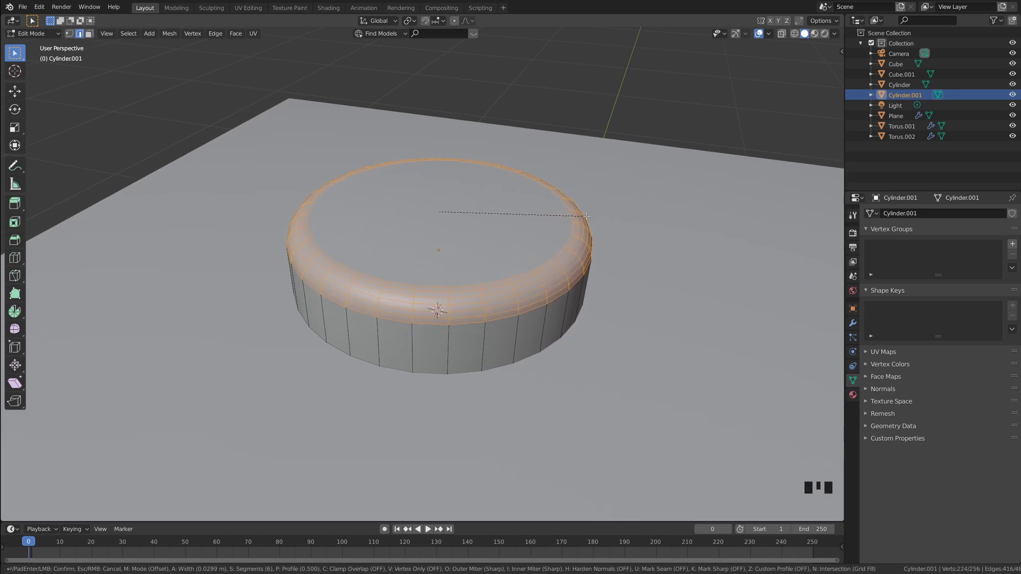
click(589, 215)
key(Tab)
scroll(588, 215, down, 5)
click(588, 218)
mouse_move(589, 218)
middle_down()
mouse_move(541, 198)
mouse_move(591, 196)
mouse_move(551, 253)
mouse_move(595, 226)
middle_up()
Scale the mortarboard plane up to about 1.07
scroll(542, 243, up, 3)
click(541, 249)
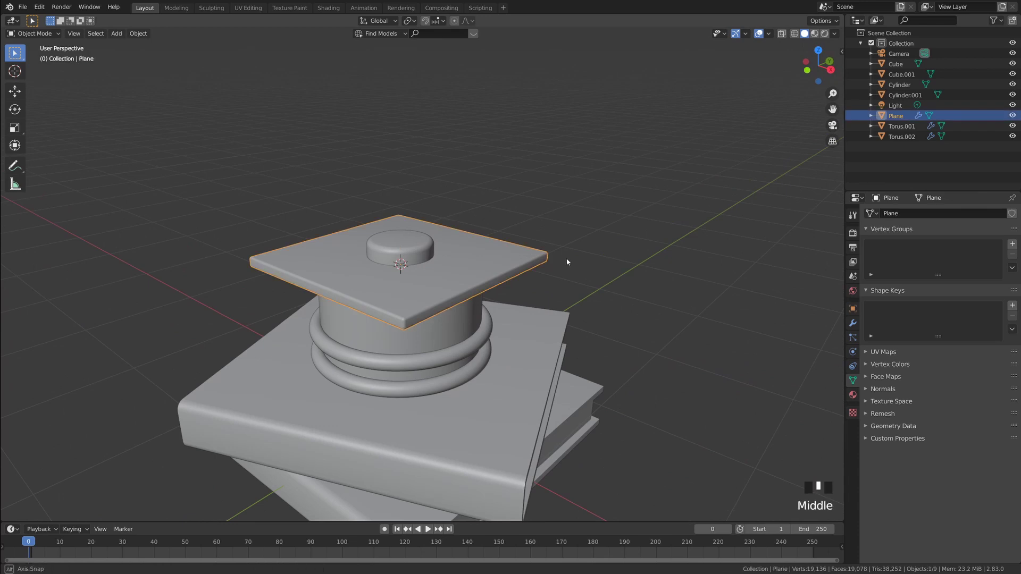
mouse_move(568, 258)
middle_down()
mouse_move(575, 246)
mouse_move(577, 266)
middle_up()
key(s)
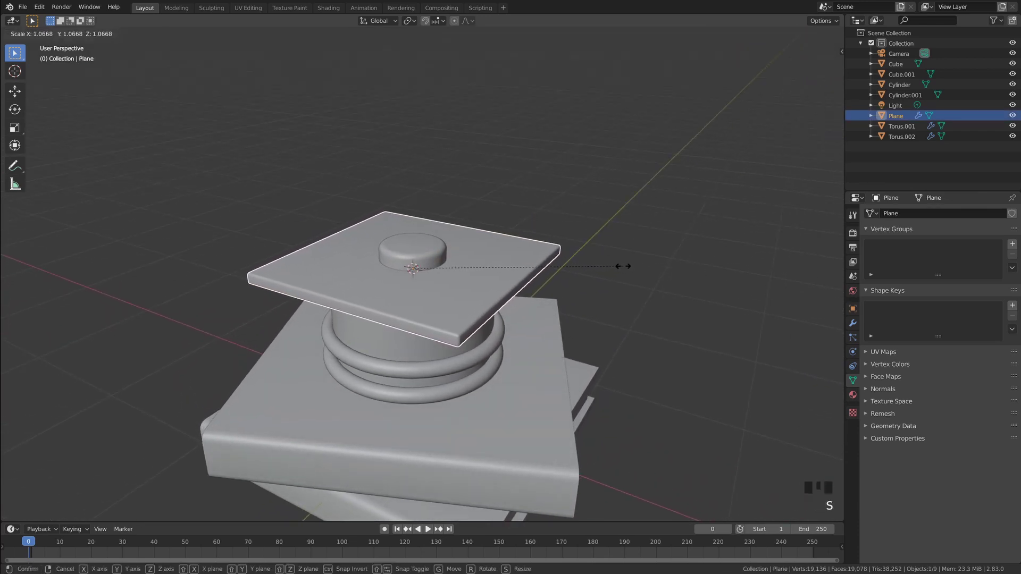
click(622, 266)
Navigate around the book stack and select the cap's top button, Cylinder.001
click(622, 295)
middle_drag(622, 295, 437, 266)
scroll(567, 286, down, 3)
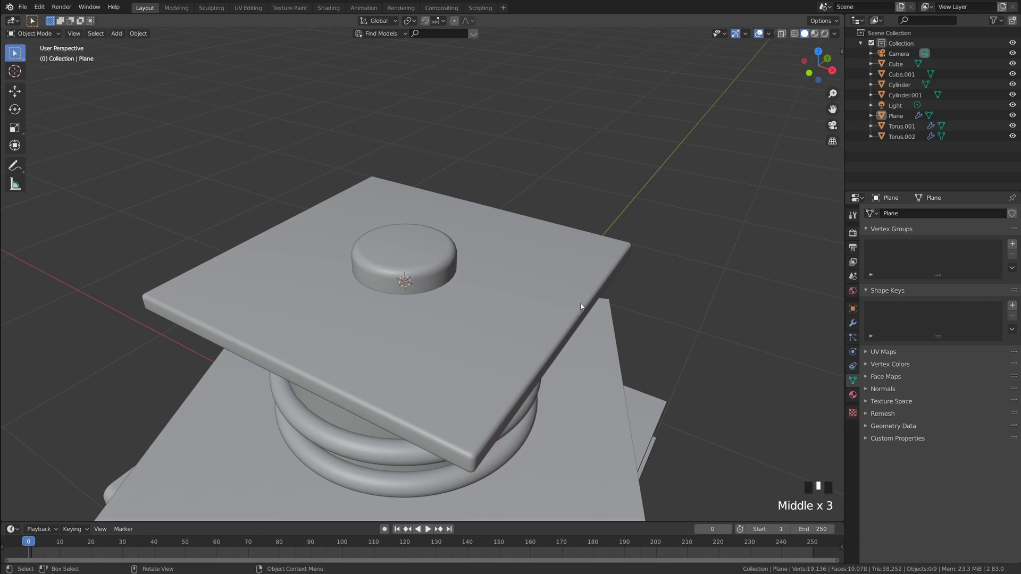
key(grave)
middle_drag(522, 239, 460, 200)
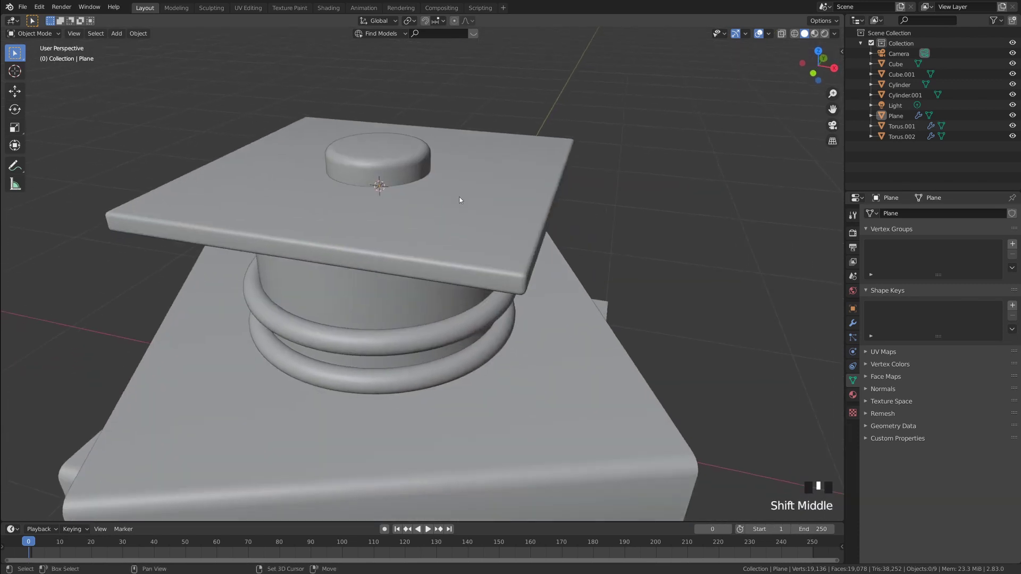
scroll(460, 200, down, 2)
middle_drag(440, 252, 445, 281)
click(393, 205)
scroll(421, 201, up, 3)
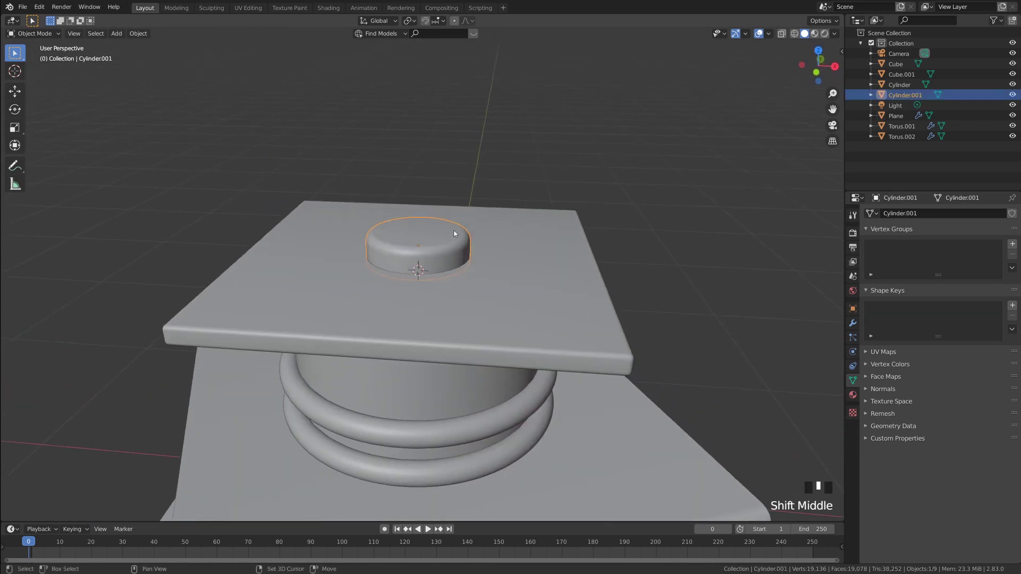
Snap the 3D cursor to the centre of the selected button
key(shift+s)
click(466, 289)
scroll(426, 234, up, 2)
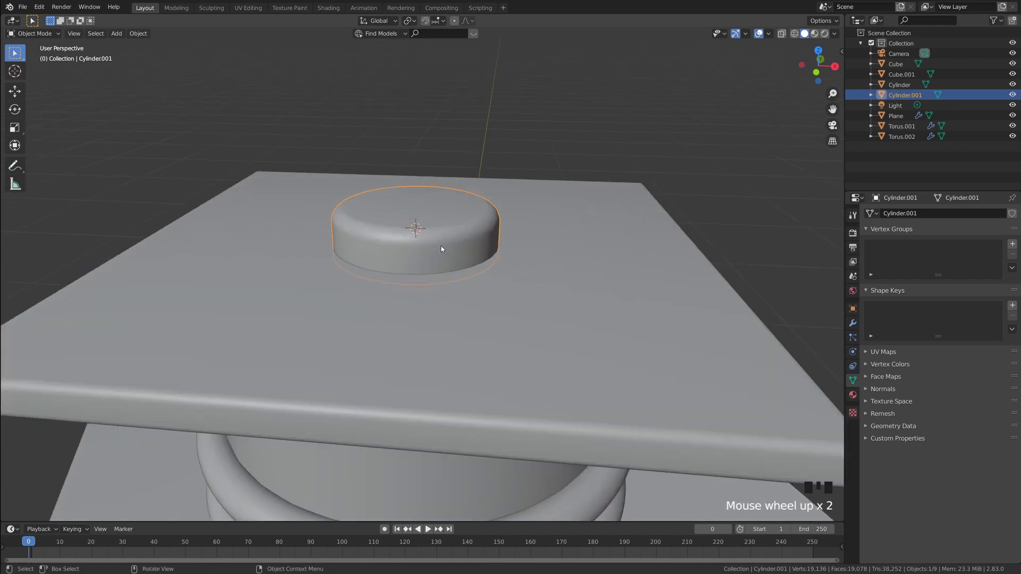
middle_drag(440, 250, 469, 209)
Switch to the front orthographic view and centre the cap
key(grave)
click(440, 188)
scroll(445, 248, up, 2)
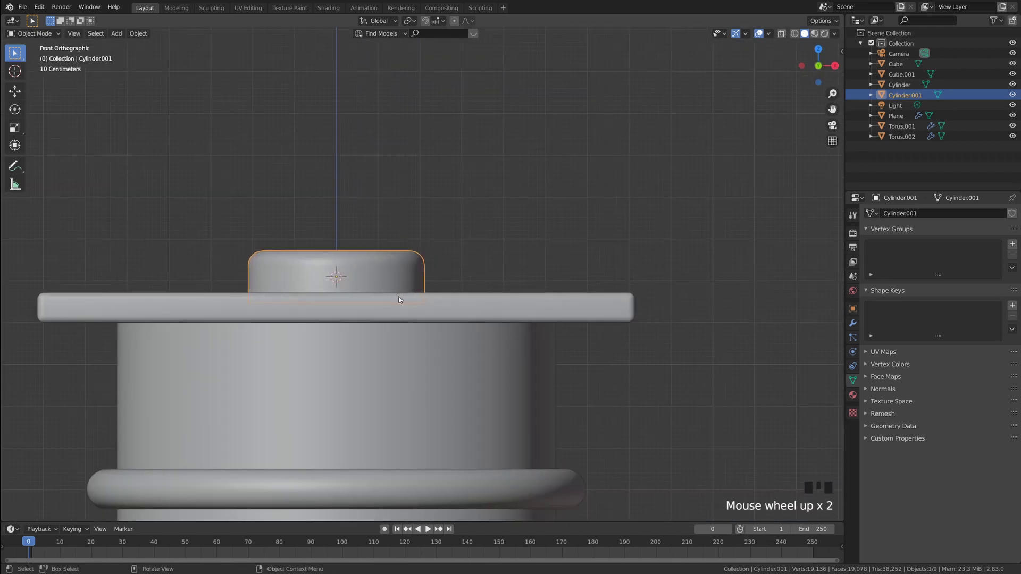
shift+middle_drag(400, 300, 401, 252)
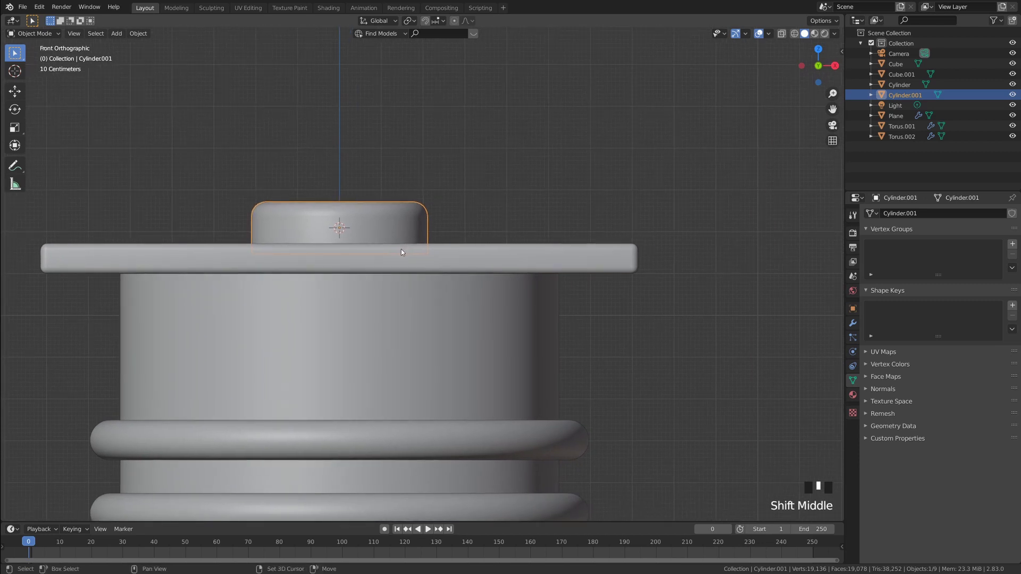
key(shift+a)
Add a Single Vert object named Vert at the 3D cursor on the cap's button
mouse_move(402, 250)
mouse_move(492, 379)
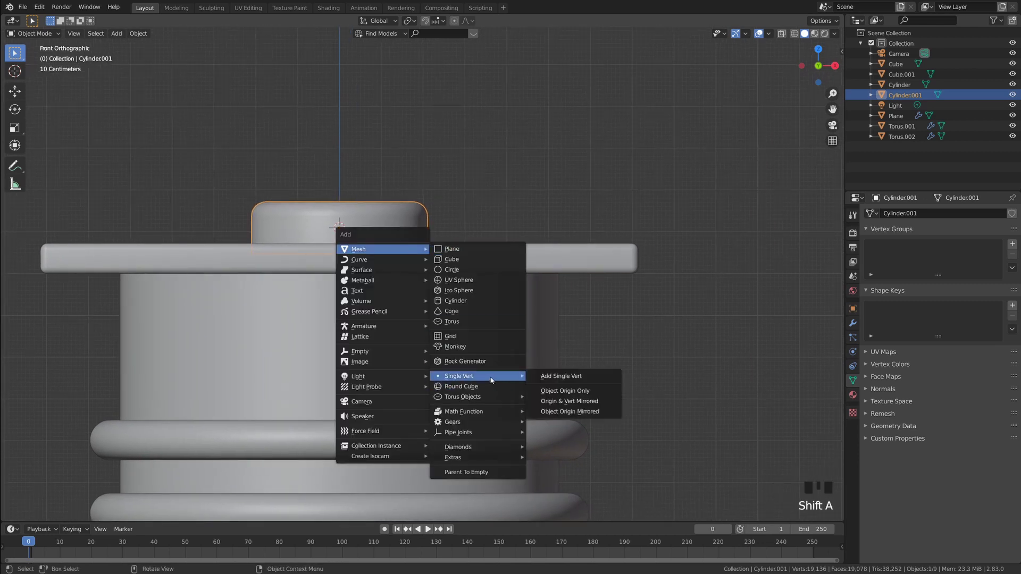
click(567, 376)
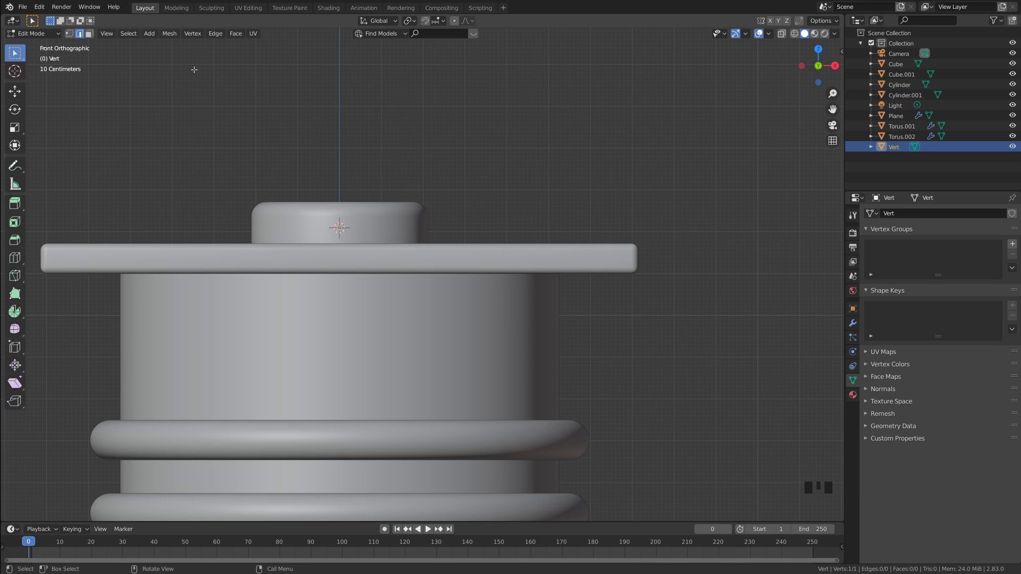
Search the add-ons preferences for 'extra' to confirm Extra Objects is enabled, then close Preferences
click(39, 7)
click(75, 153)
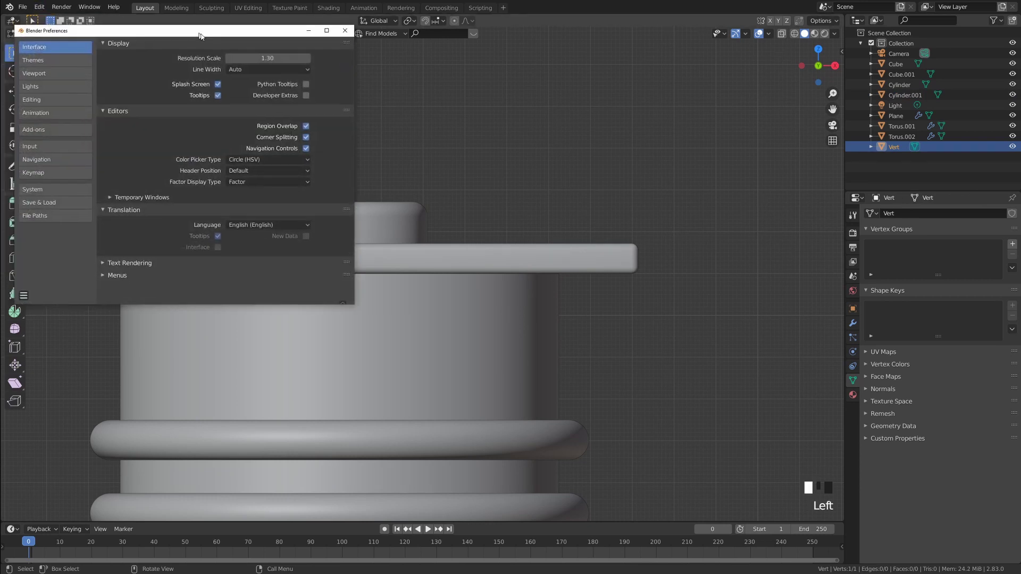
click(223, 183)
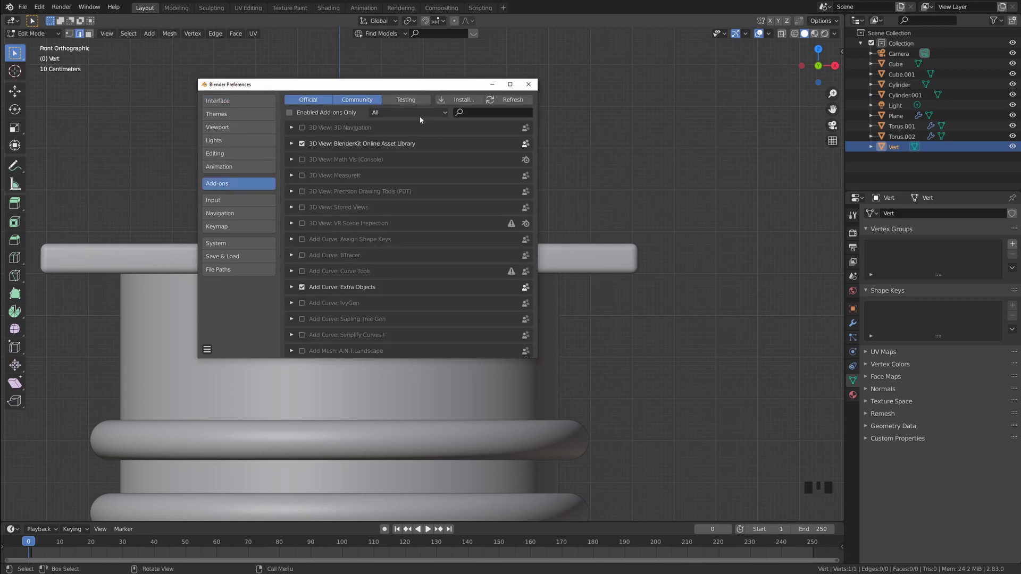
text(extr5a)
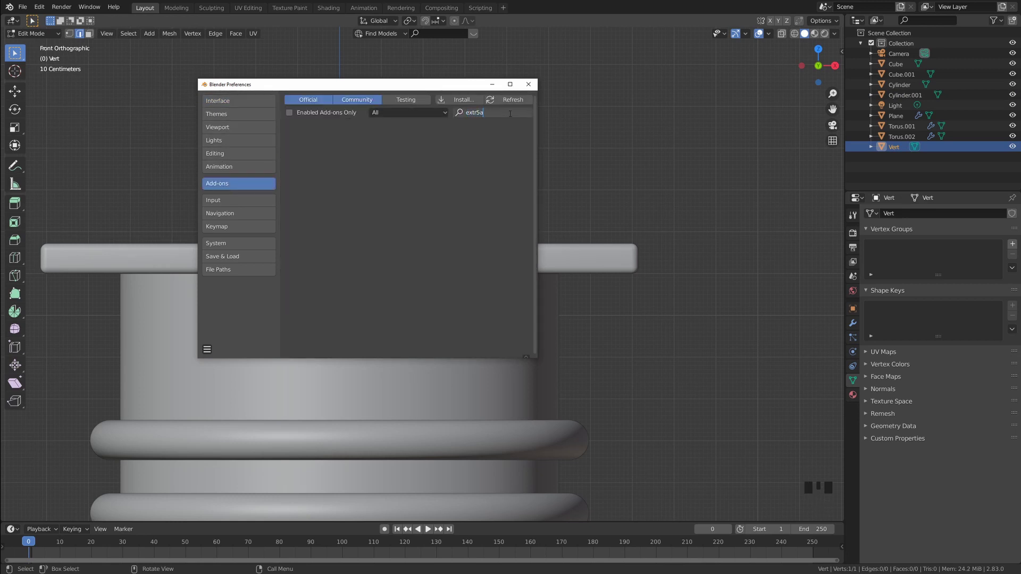
key(BackSpace)
key(BackSpace)
text(a)
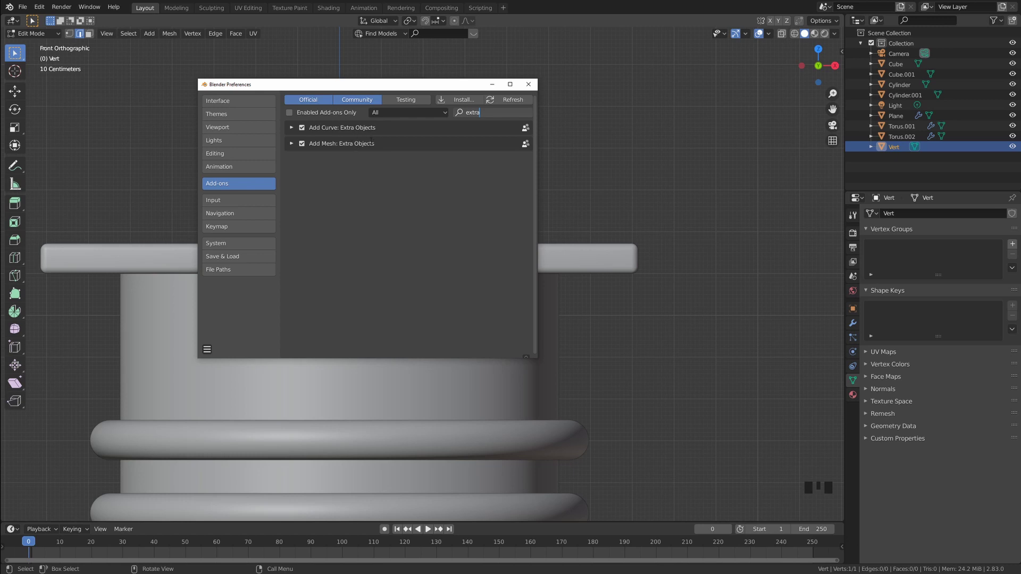
click(528, 85)
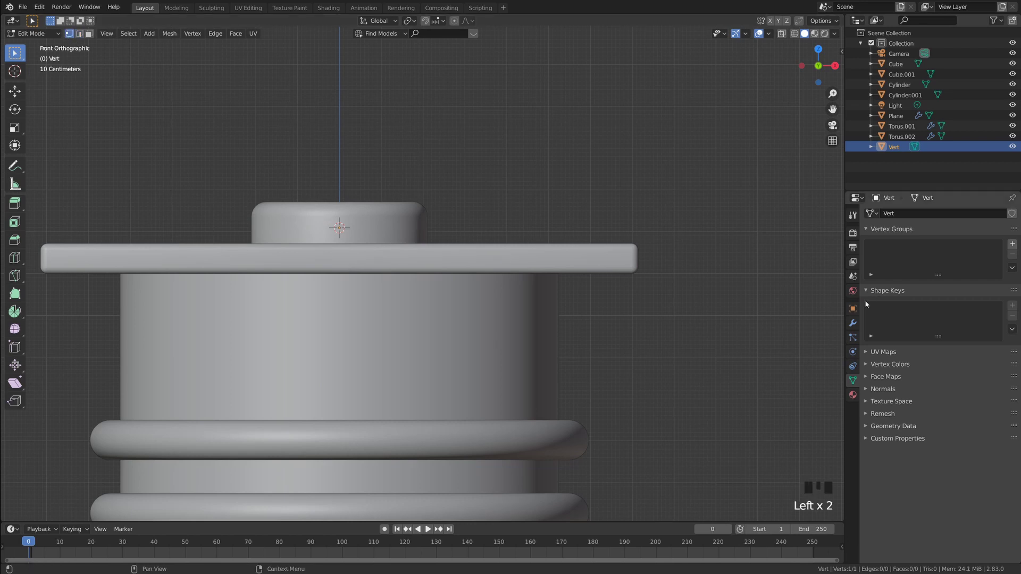
Add Skin and Subdivision Surface modifiers to the Vert object
click(853, 323)
click(903, 213)
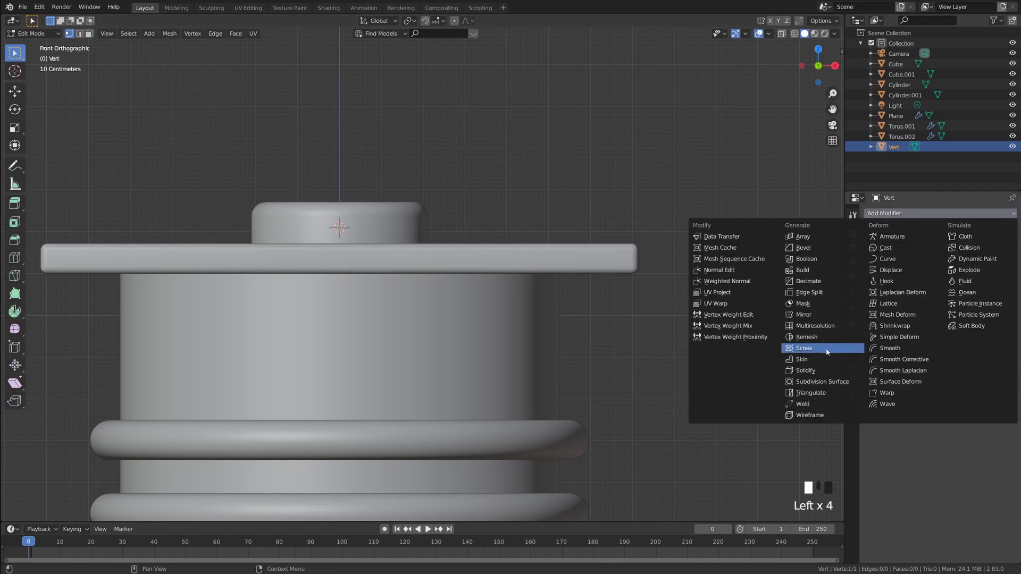
click(814, 348)
click(888, 218)
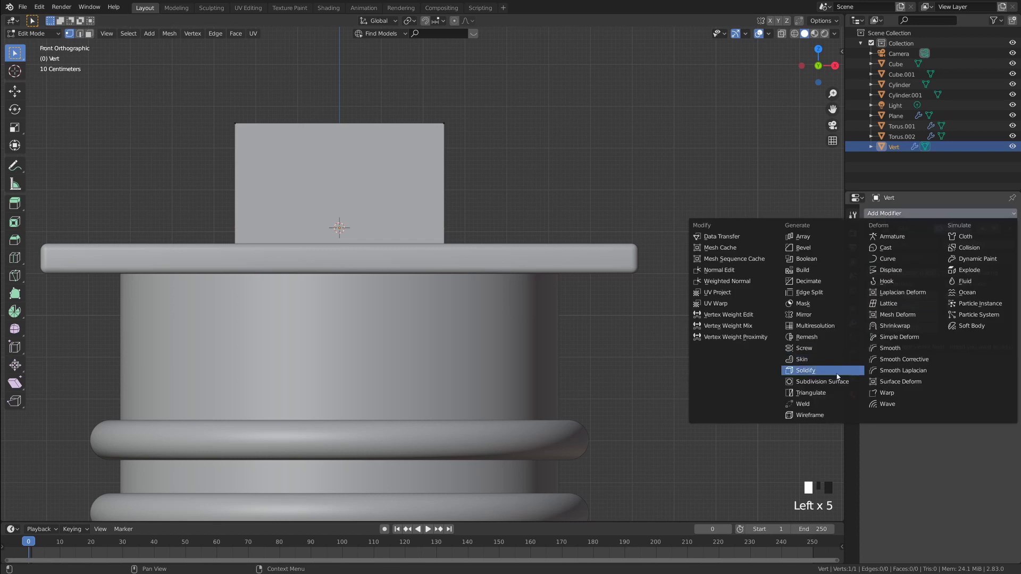
click(808, 384)
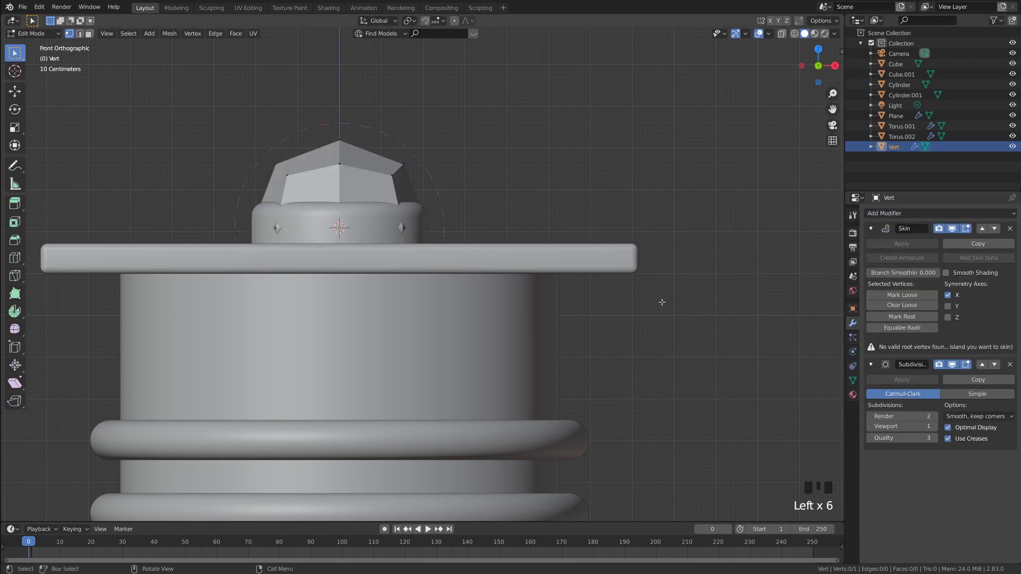
Select the vertex in X-ray view and shrink its skin radius to 0.119
key(alt+z)
scroll(686, 288, down, 1)
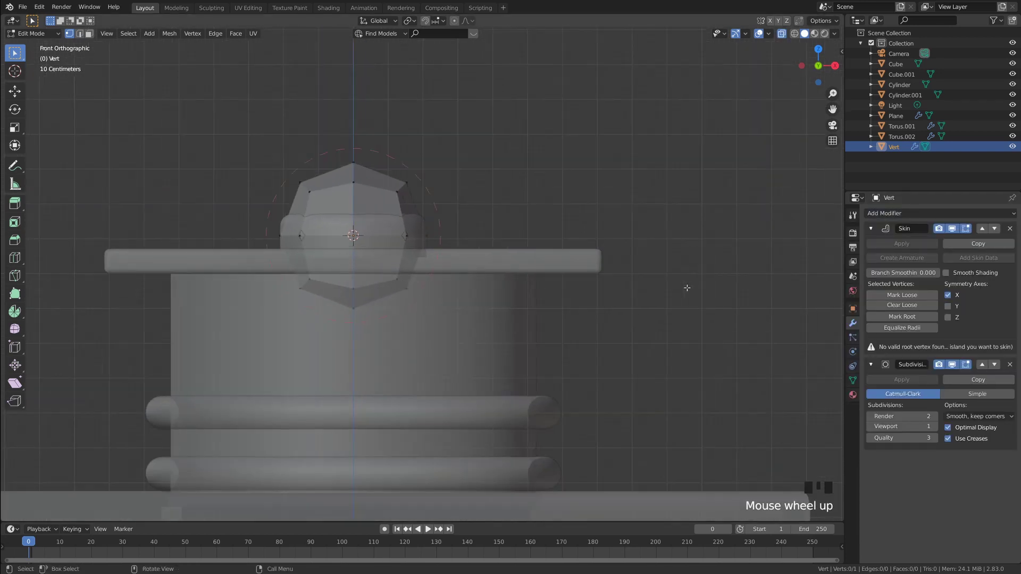
scroll(659, 281, up, 1)
drag(296, 205, 326, 221)
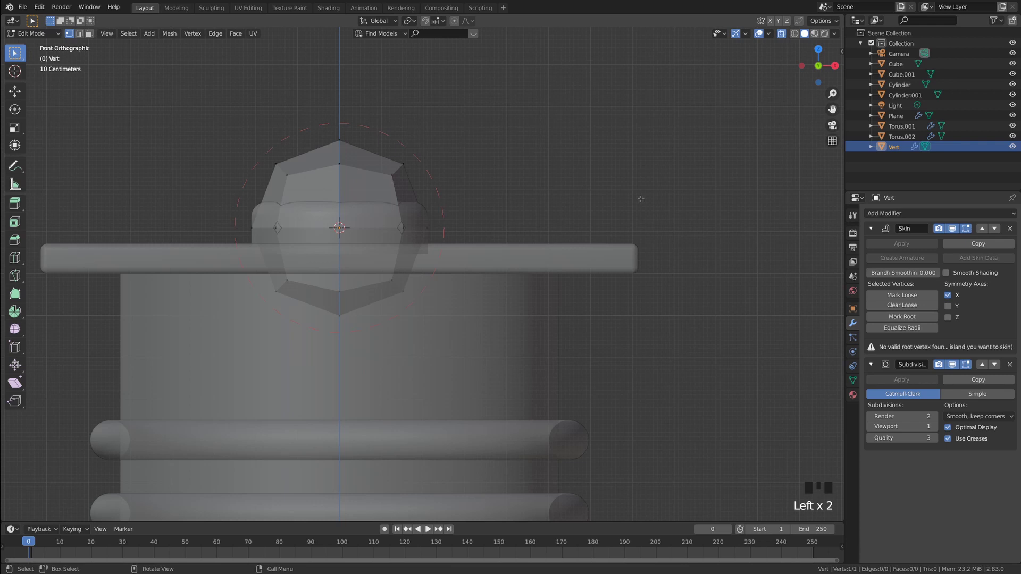
key(ctrl+a)
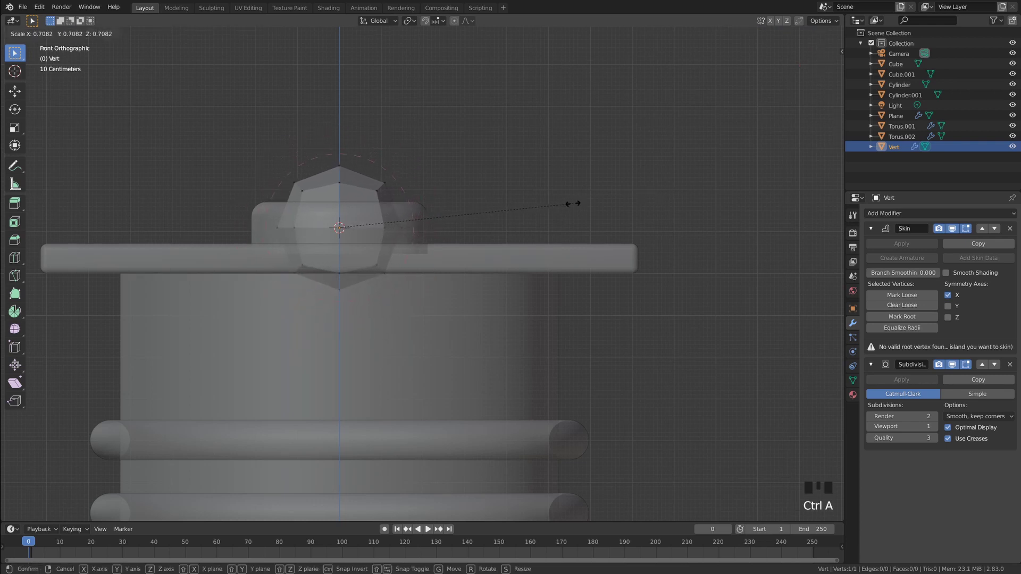
click(378, 235)
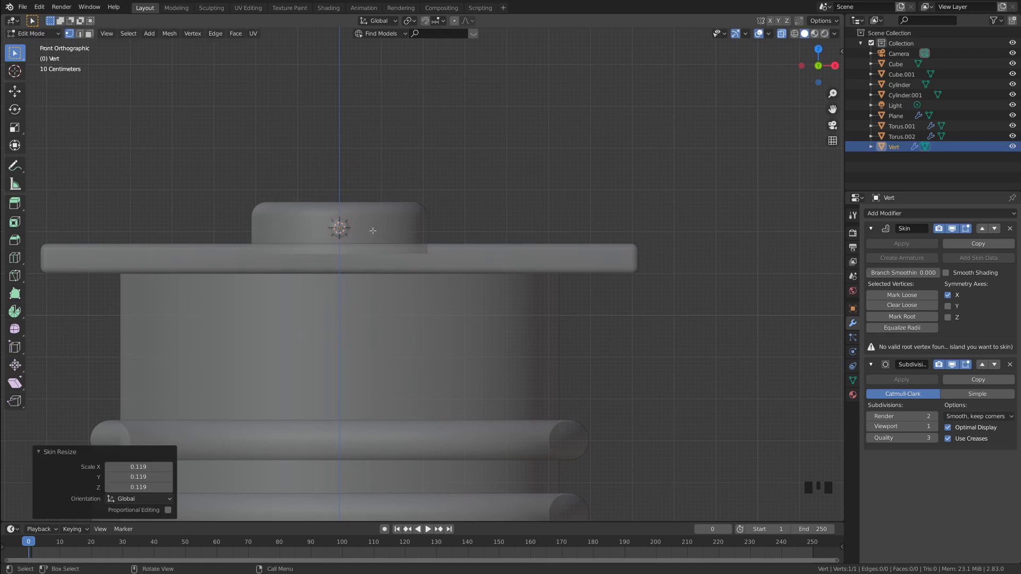
Extrude the vertex along X past the board's edge, then straight down along Z
key(e)
key(x)
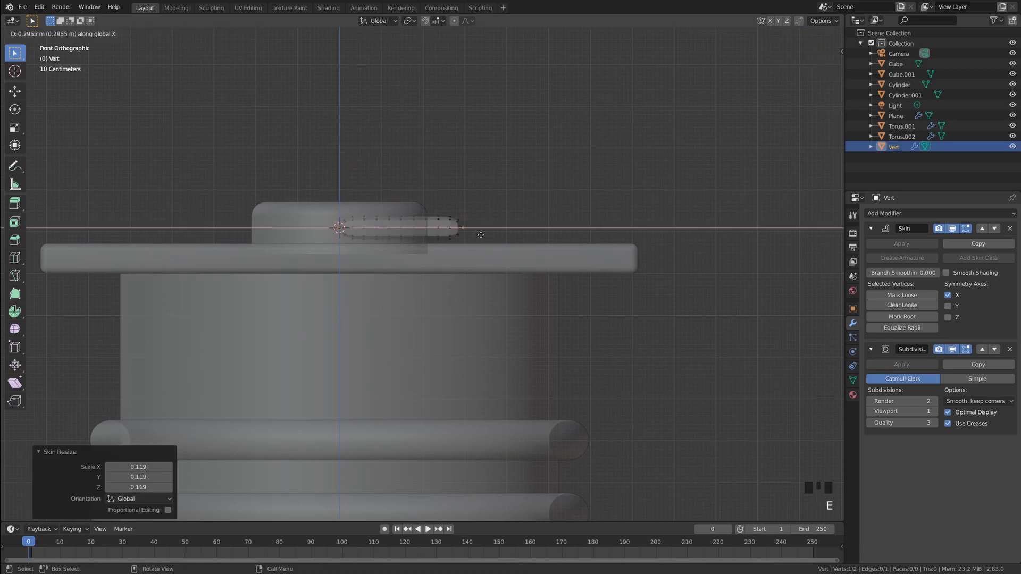
click(675, 242)
key(e)
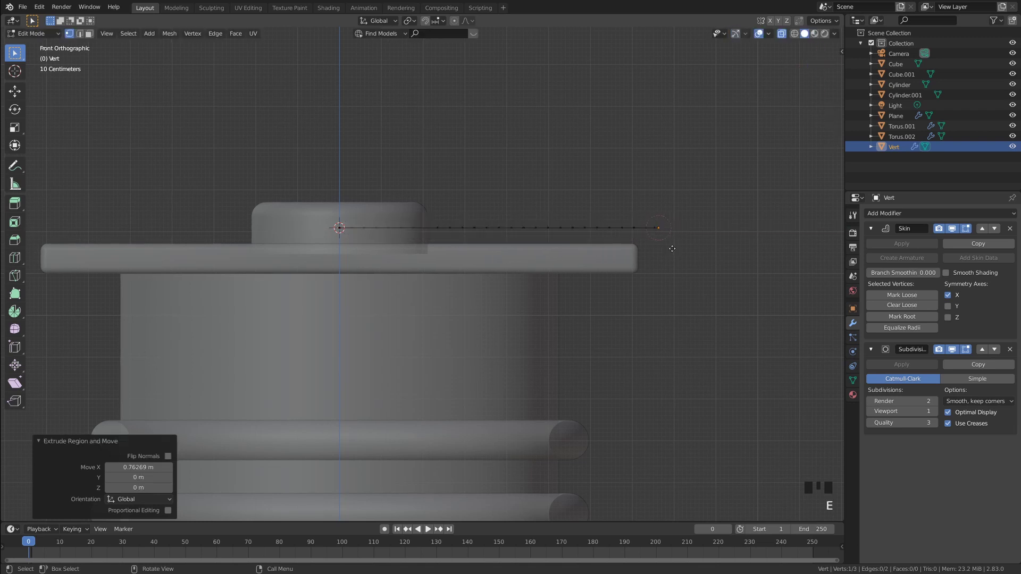
key(z)
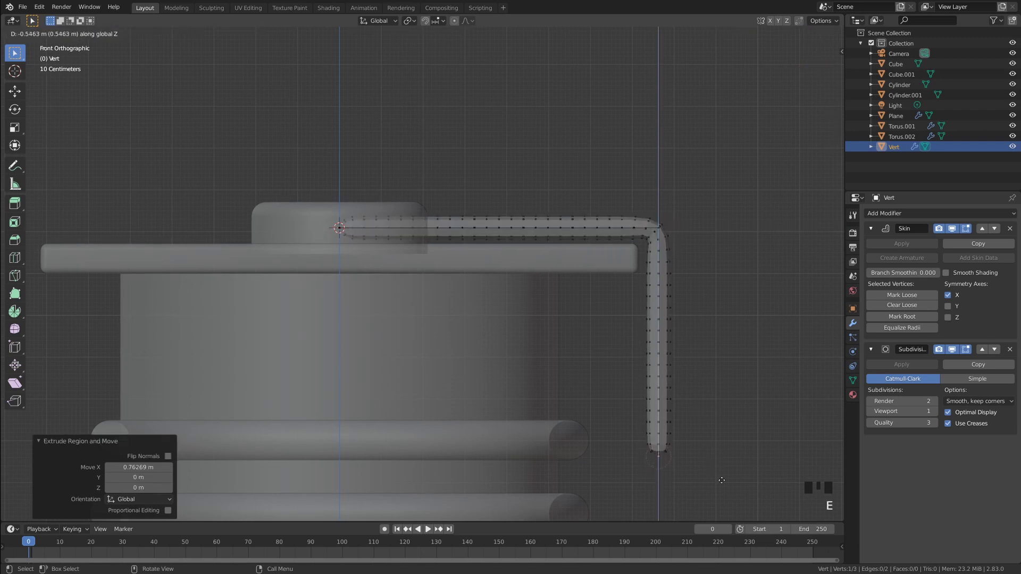
click(724, 477)
Shift the hanging segment slightly left and lower the whole three-vertex cord a little
drag(691, 311, 703, 491)
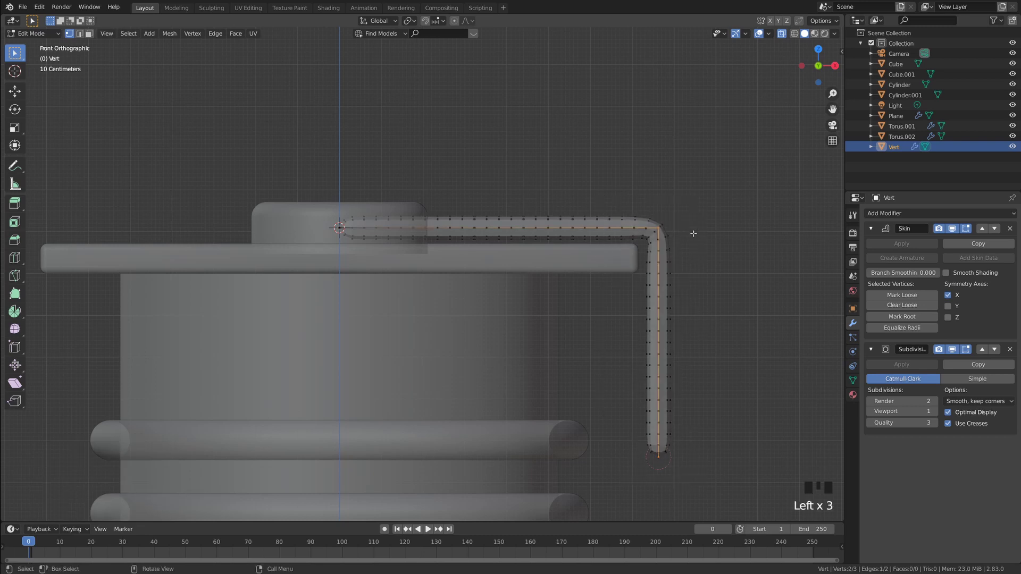
key(g)
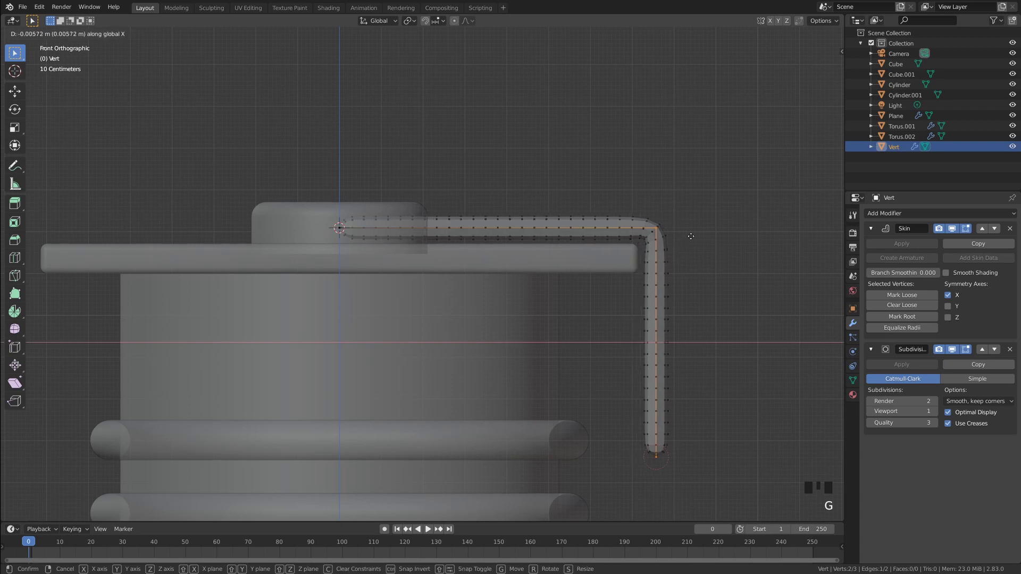
click(587, 235)
drag(236, 172, 732, 478)
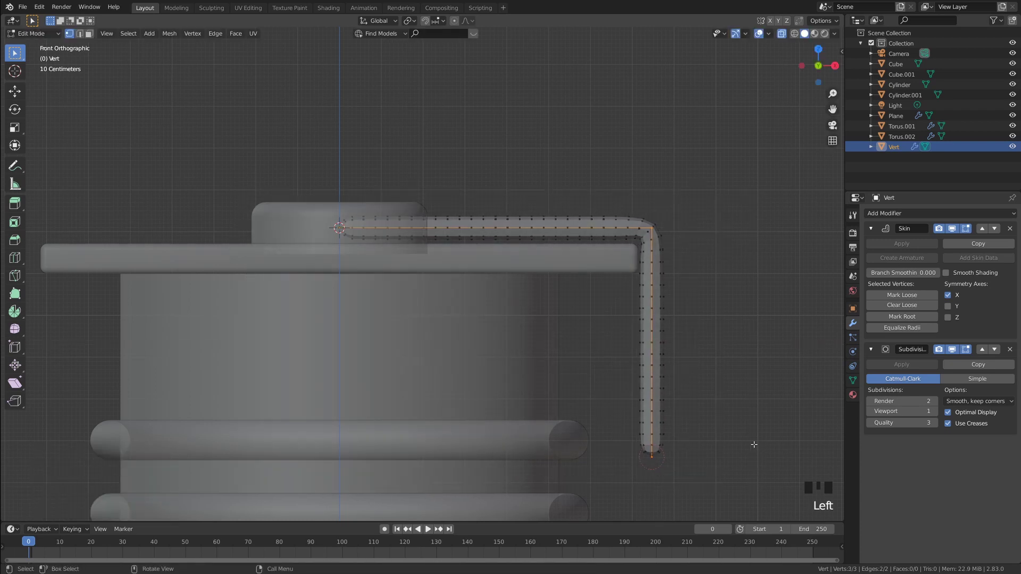
key(g)
key(z)
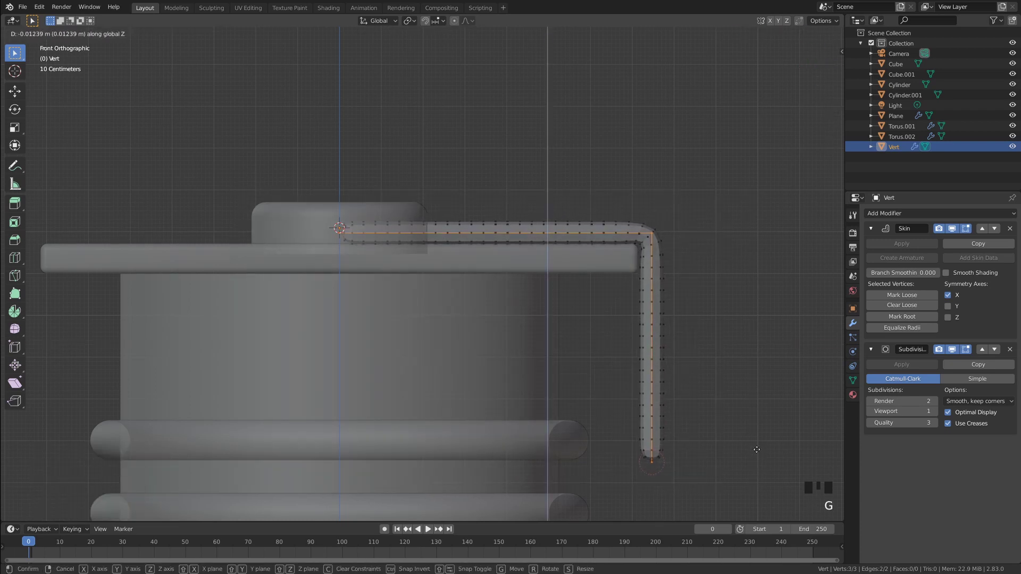
click(757, 449)
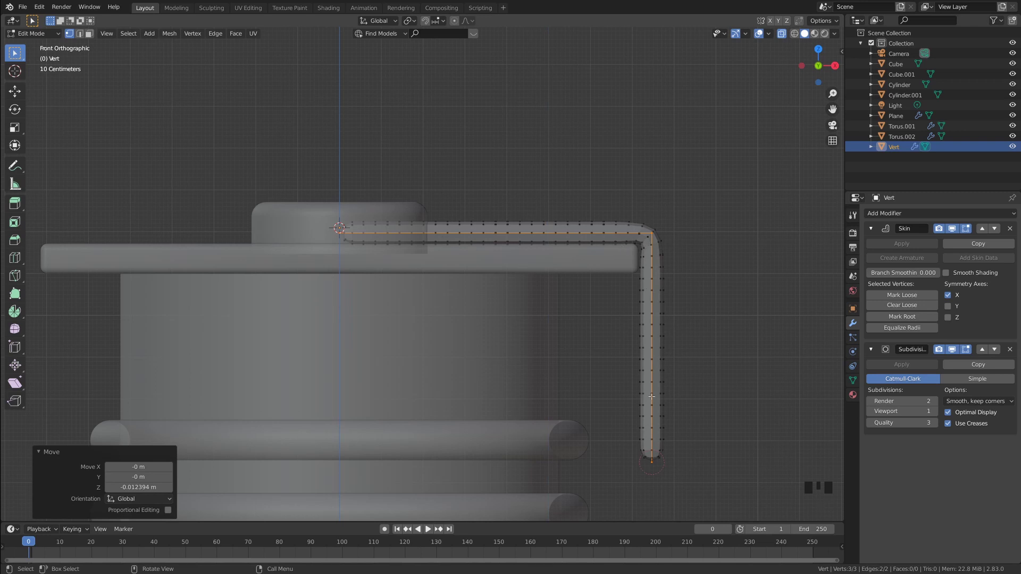
scroll(637, 250, up, 4)
shift+middle_drag(734, 273, 553, 205)
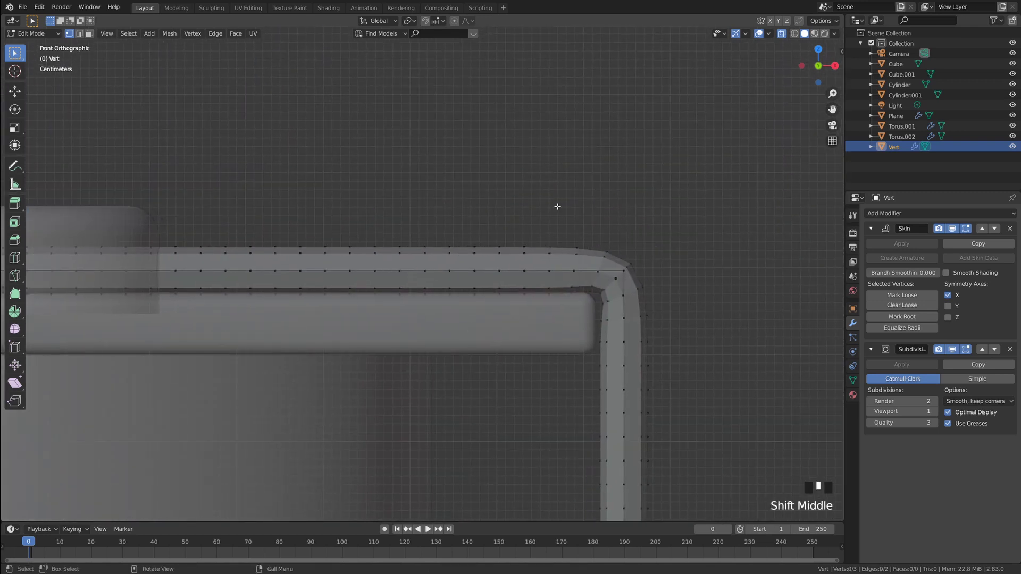
Vertex-bevel the cord's corner into a three-segment rounded bend and return to Object Mode
drag(548, 203, 725, 345)
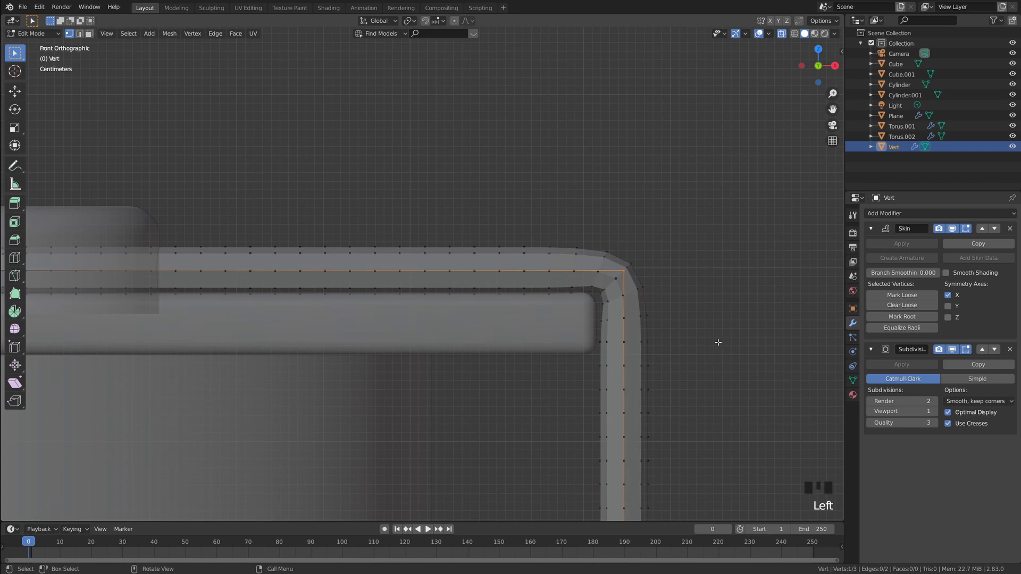
key(shift+ctrl+b)
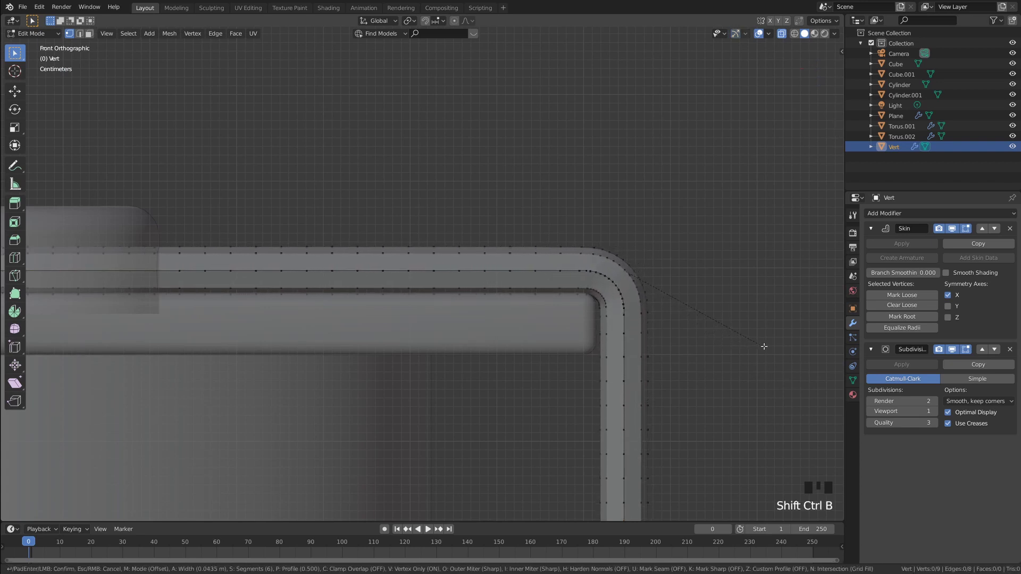
scroll(768, 348, down, 1)
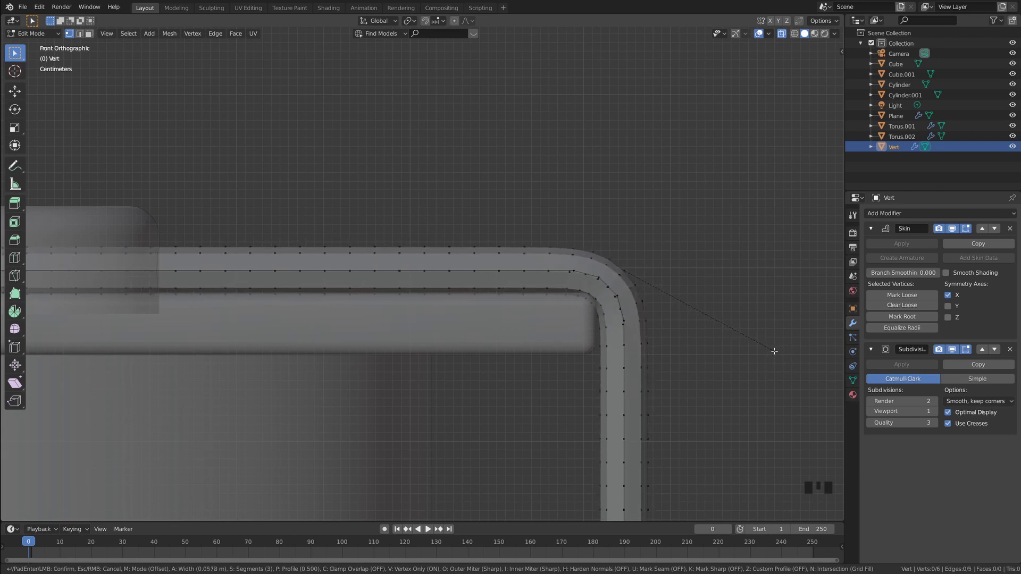
click(778, 352)
key(Tab)
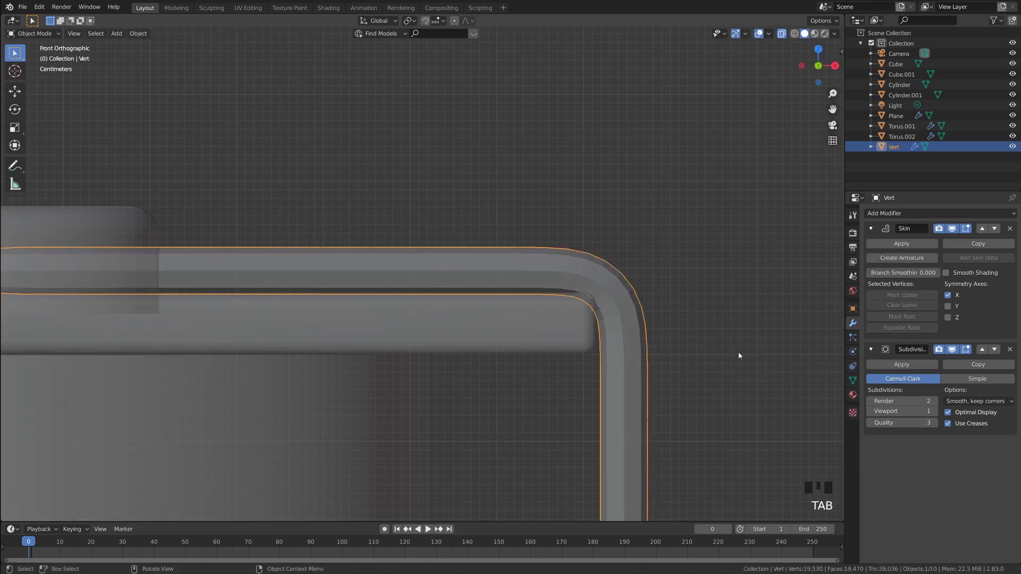
Select the Vert tube and enter Edit Mode with X-ray turned on
click(738, 352)
middle_drag(739, 352, 506, 308)
scroll(675, 380, down, 8)
key(alt+z)
click(639, 382)
scroll(570, 353, up, 4)
click(421, 352)
key(Tab)
scroll(506, 319, up, 2)
key(alt+z)
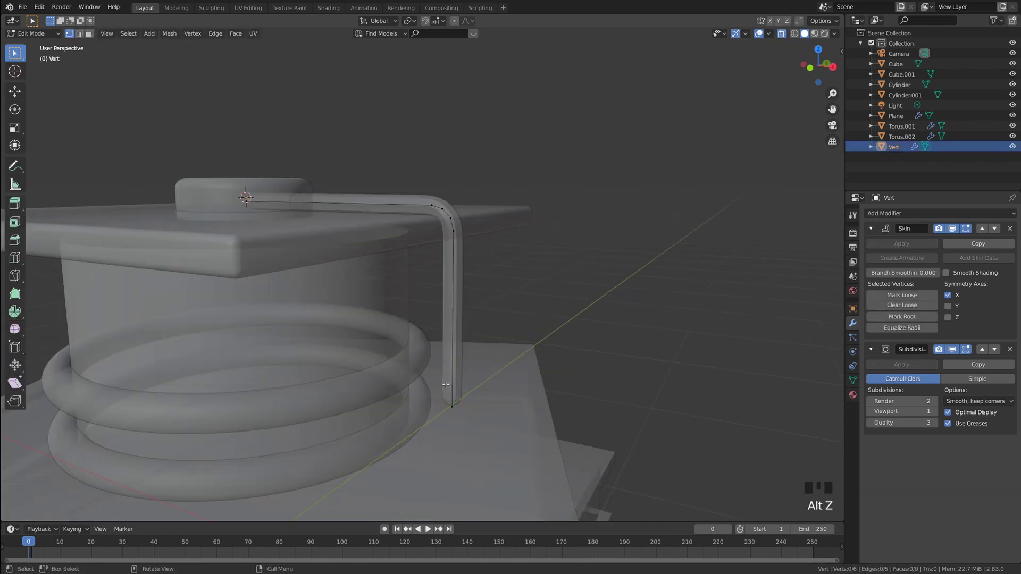
Raise the tube's bottom vertex slightly and mark it as the skin root
click(490, 417)
key(g)
key(z)
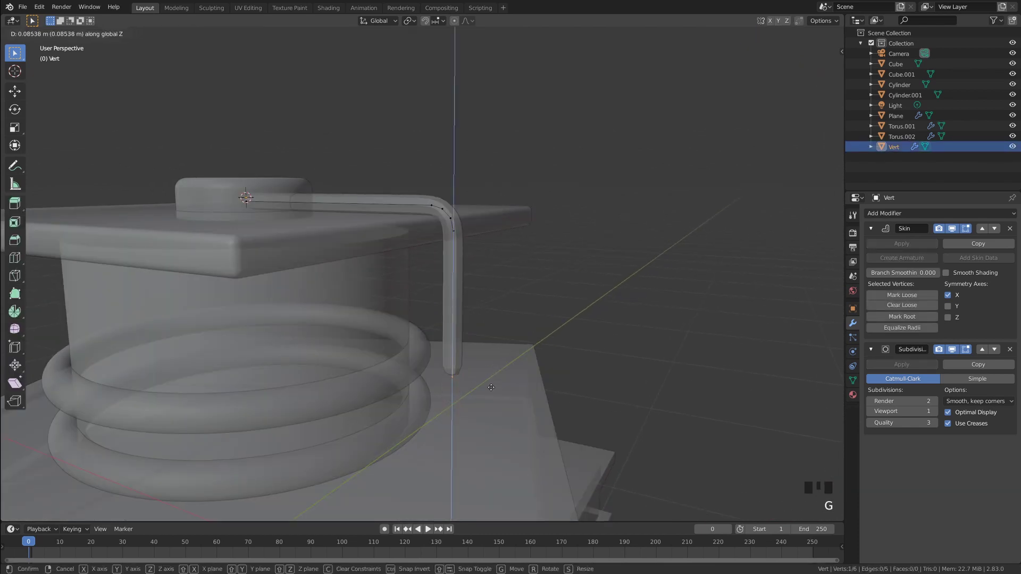
click(491, 388)
middle_drag(529, 292, 369, 271)
scroll(482, 374, up, 2)
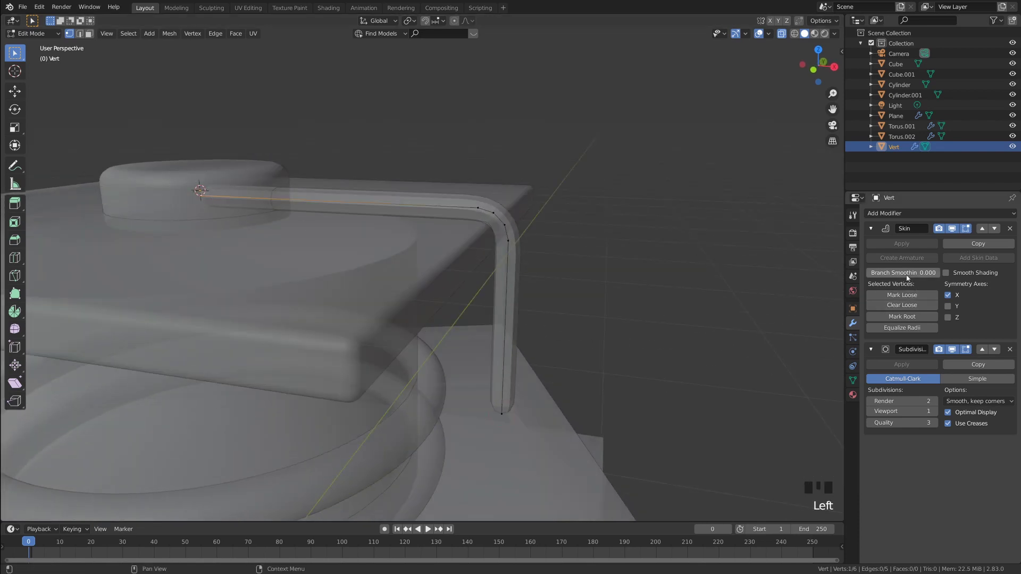
click(903, 317)
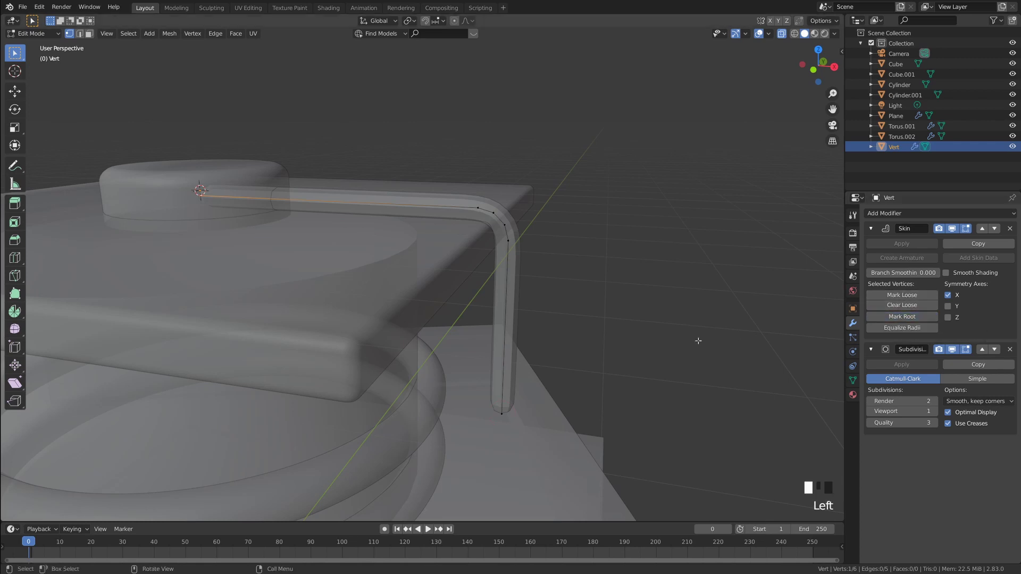
Raise the tube's bottom end about 0.09 m onto the upper ring
middle_drag(607, 314, 601, 259)
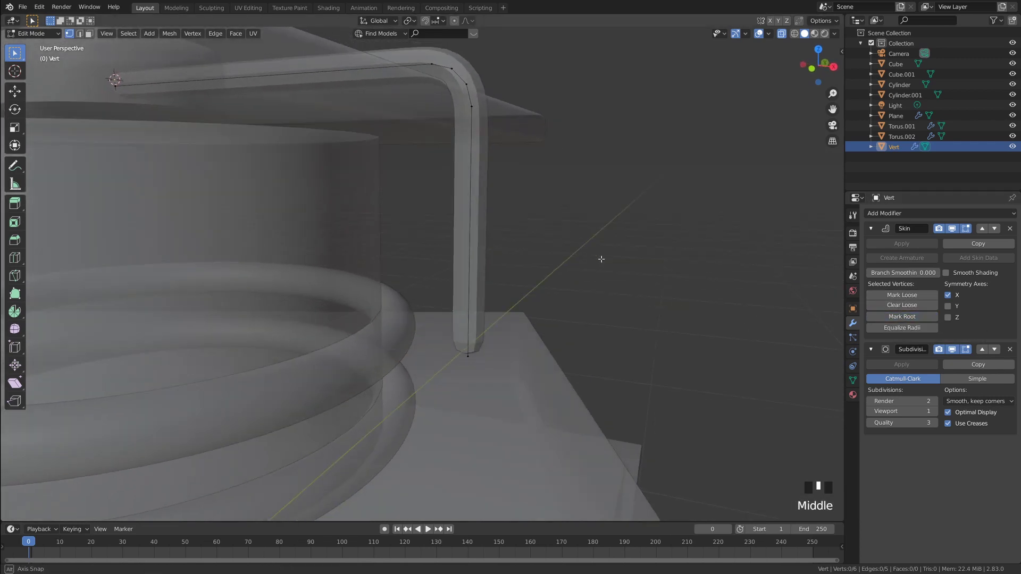
mouse_move(482, 316)
middle_down()
mouse_move(519, 321)
mouse_move(479, 319)
middle_up()
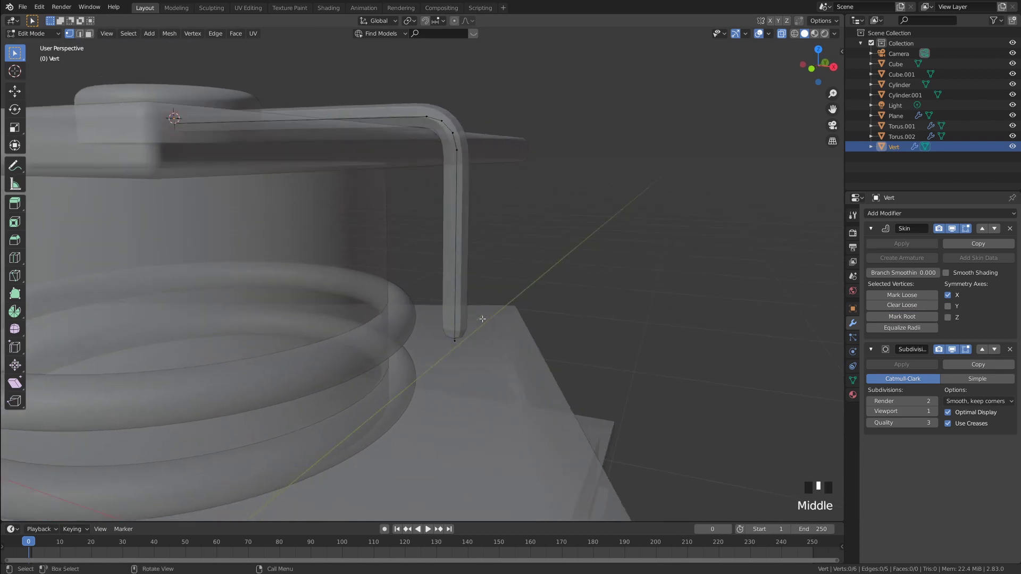
click(485, 330)
key(g)
key(z)
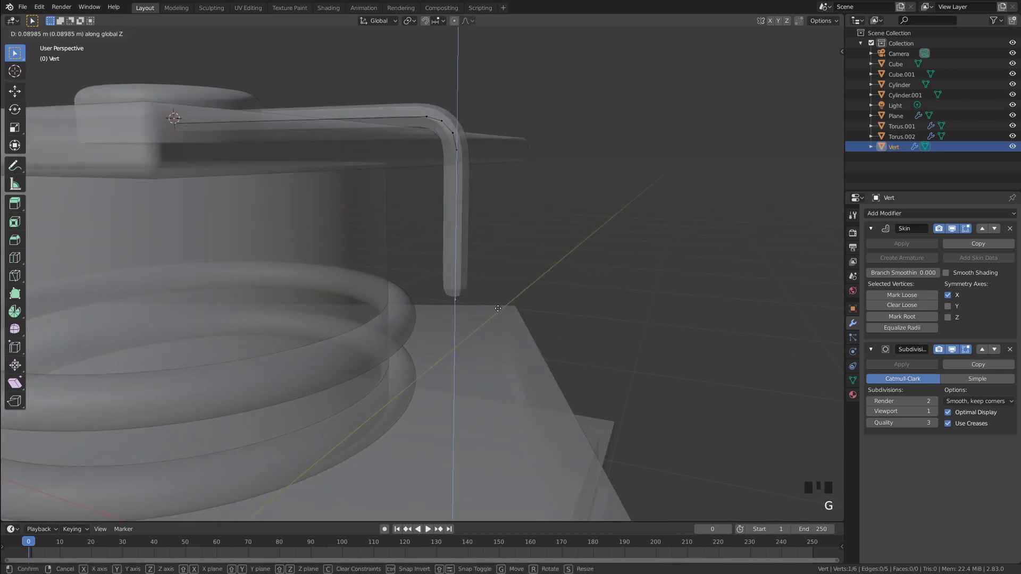
click(504, 307)
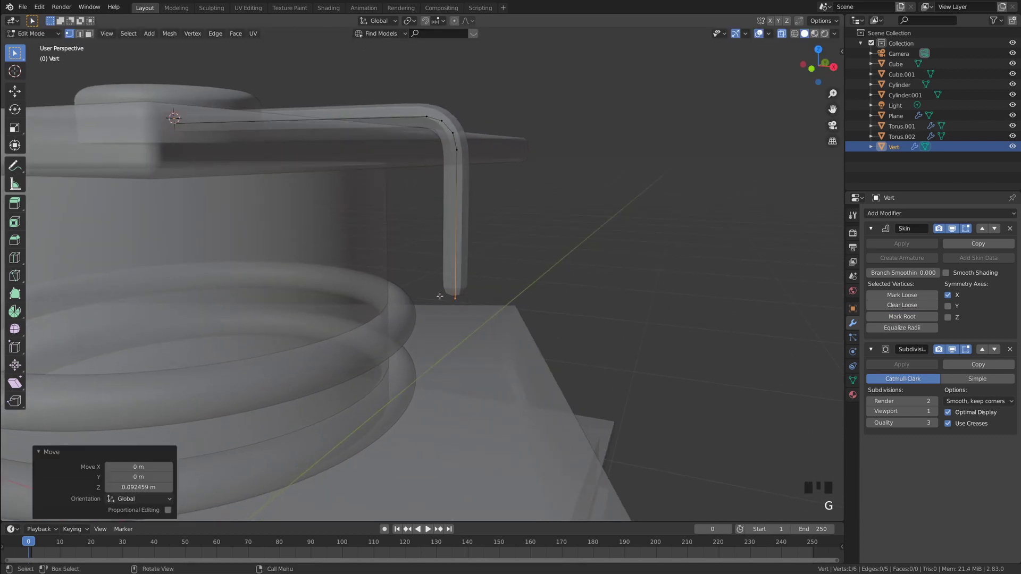
Snap the 3D cursor to the tube's end vertex and return to Object Mode with X-ray off
key(shift+s)
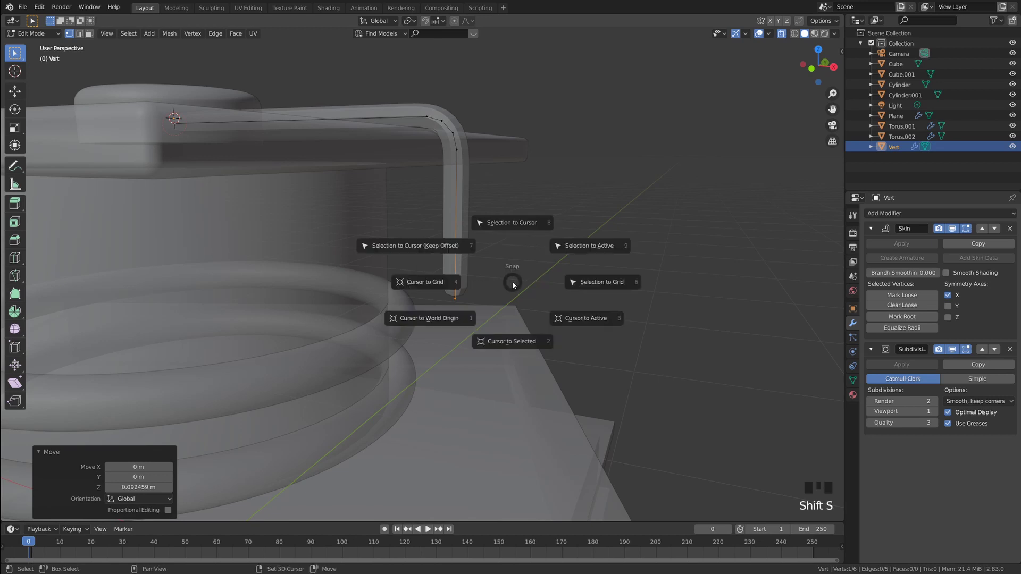
click(514, 338)
middle_drag(521, 320, 511, 314)
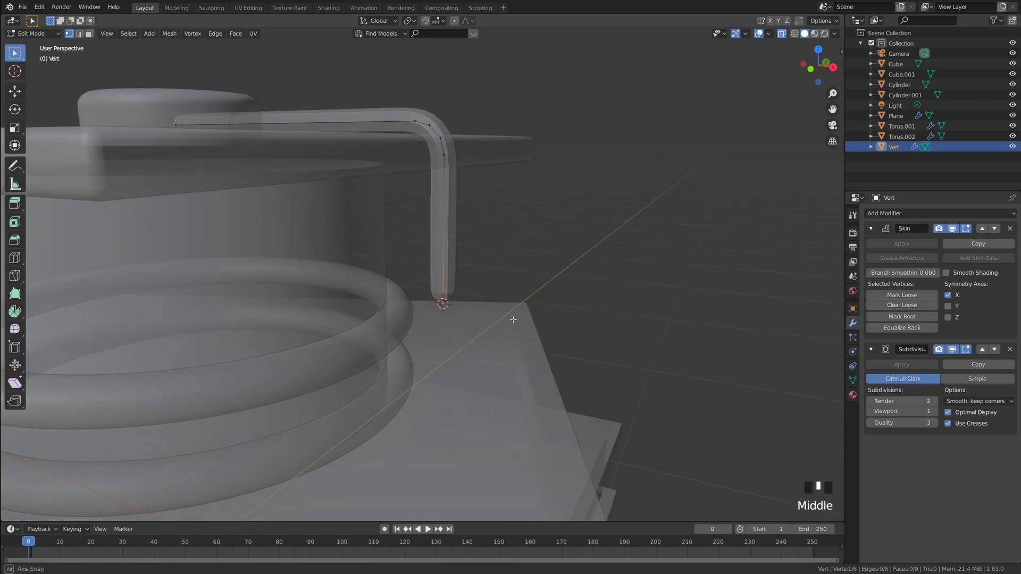
key(Tab)
click(589, 274)
mouse_move(589, 274)
middle_down()
mouse_move(567, 292)
mouse_move(570, 279)
mouse_move(583, 292)
mouse_move(572, 296)
middle_up()
key(alt+z)
click(557, 287)
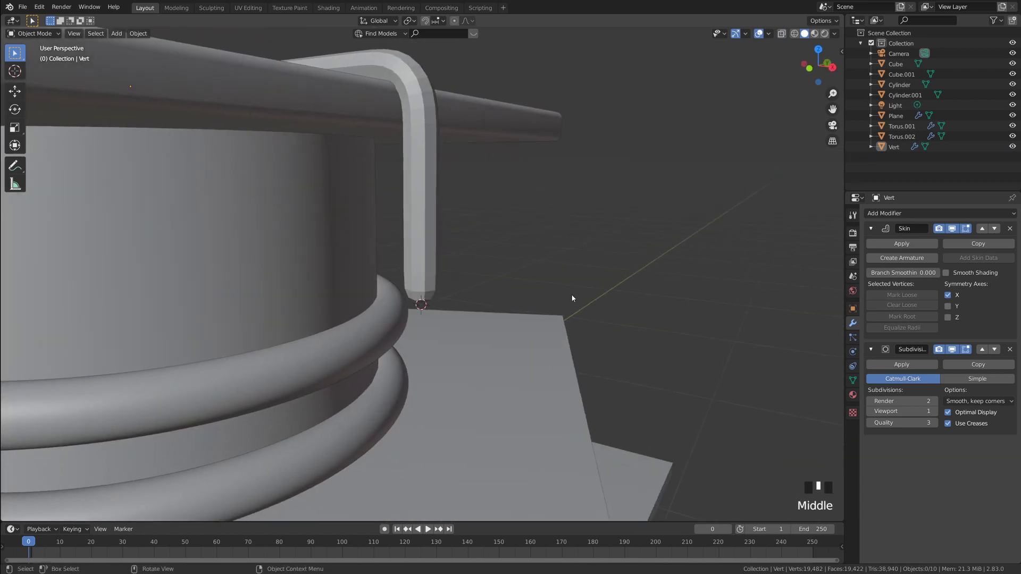
Add a UV sphere at the tube tip, scale it to about 0.044 and nudge it upward
key(shift+a)
mouse_move(571, 295)
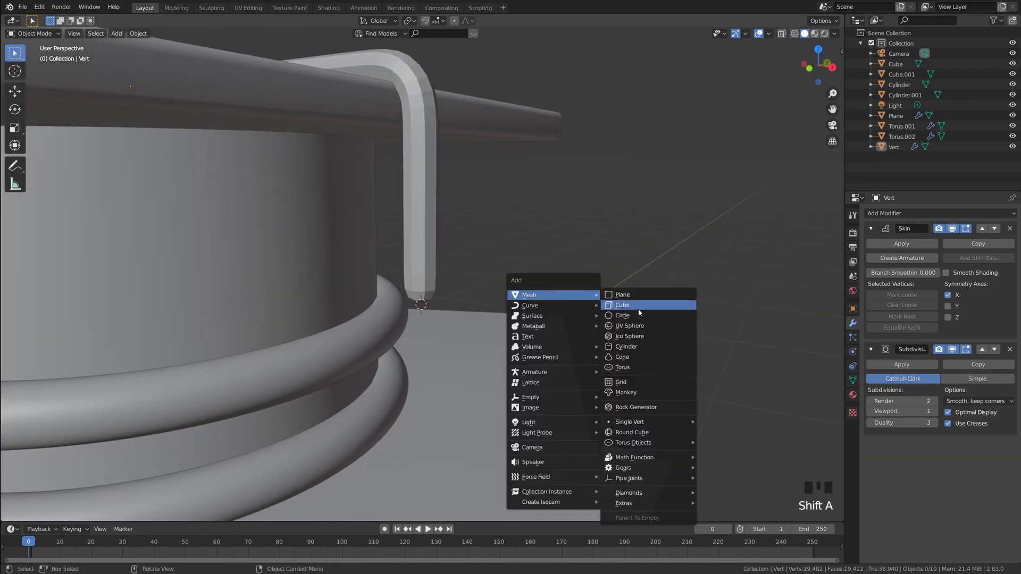
click(652, 326)
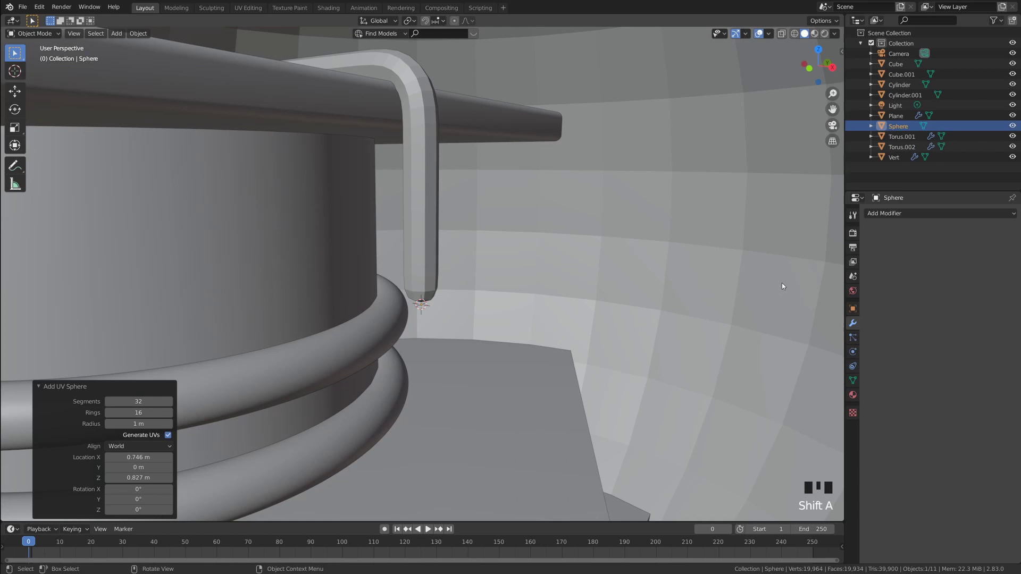
key(s)
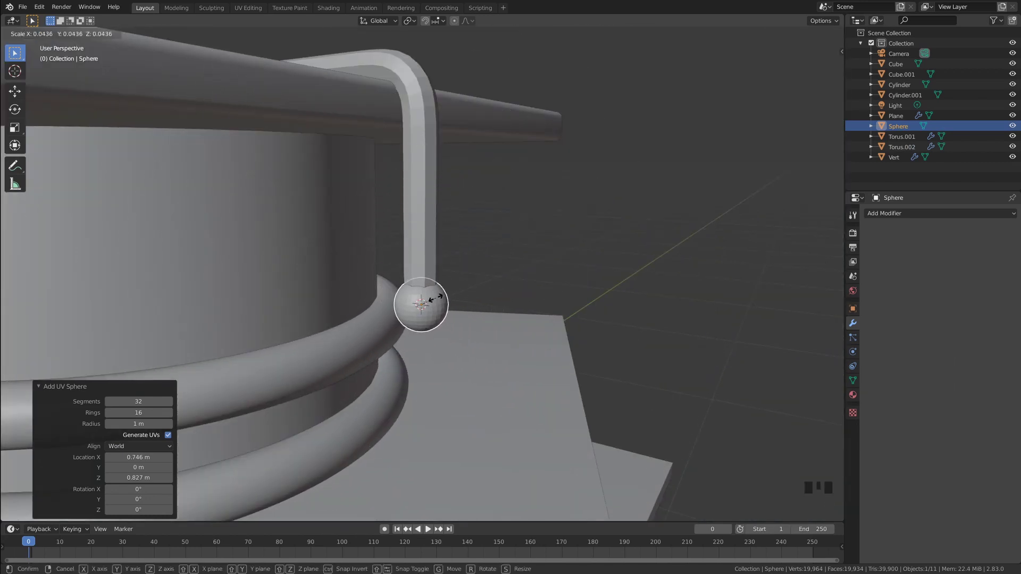
click(431, 300)
key(g)
key(z)
click(567, 280)
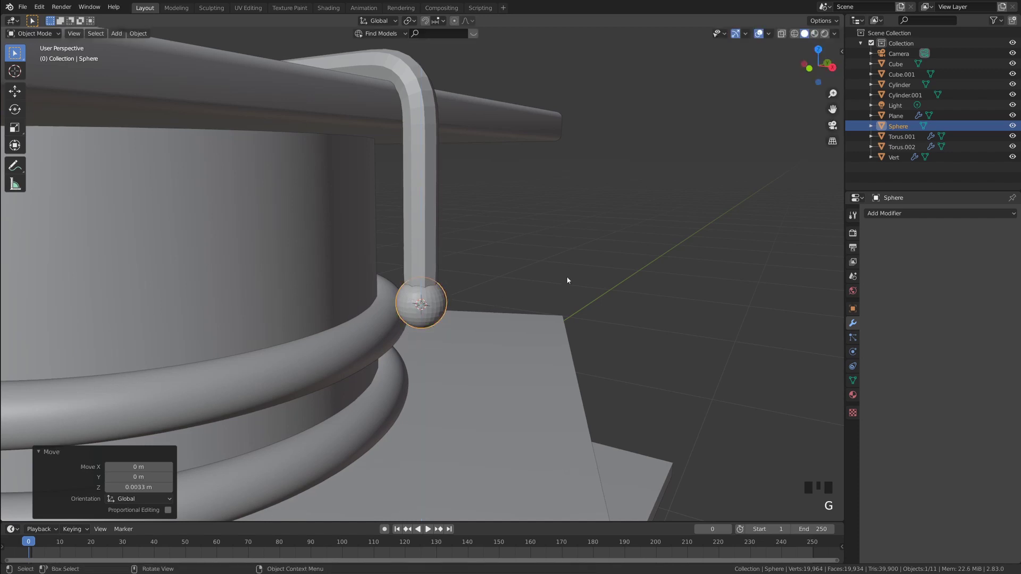
key(s)
click(635, 287)
Apply Shade Smooth to the small sphere
middle_drag(554, 298, 513, 305)
scroll(560, 293, up, 3)
right_click(524, 294)
click(524, 294)
scroll(531, 300, down, 2)
scroll(503, 301, up, 4)
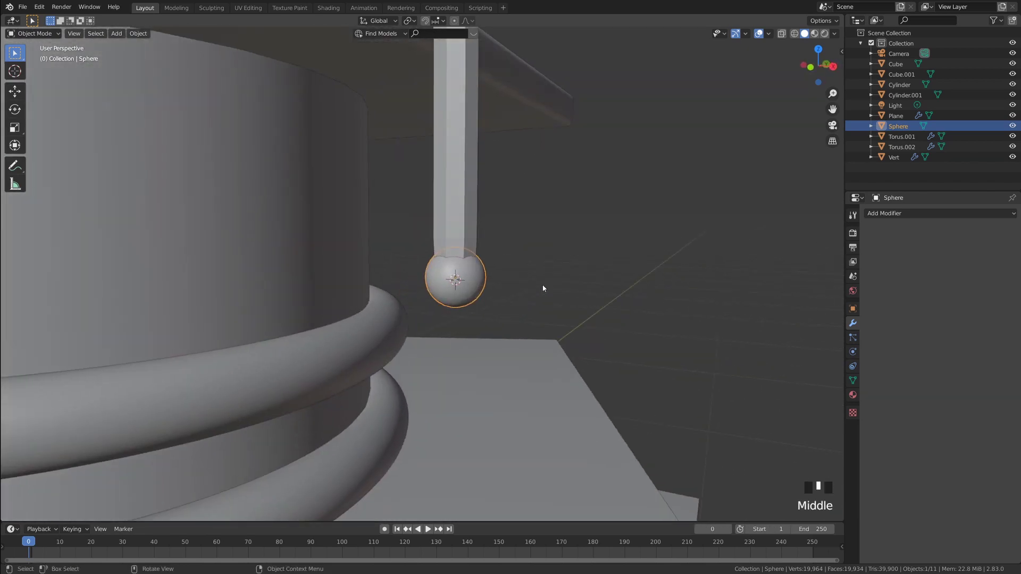
key(shift+a)
Add a new single-vertex object with Skin and Subdivision Surface modifiers
mouse_move(543, 287)
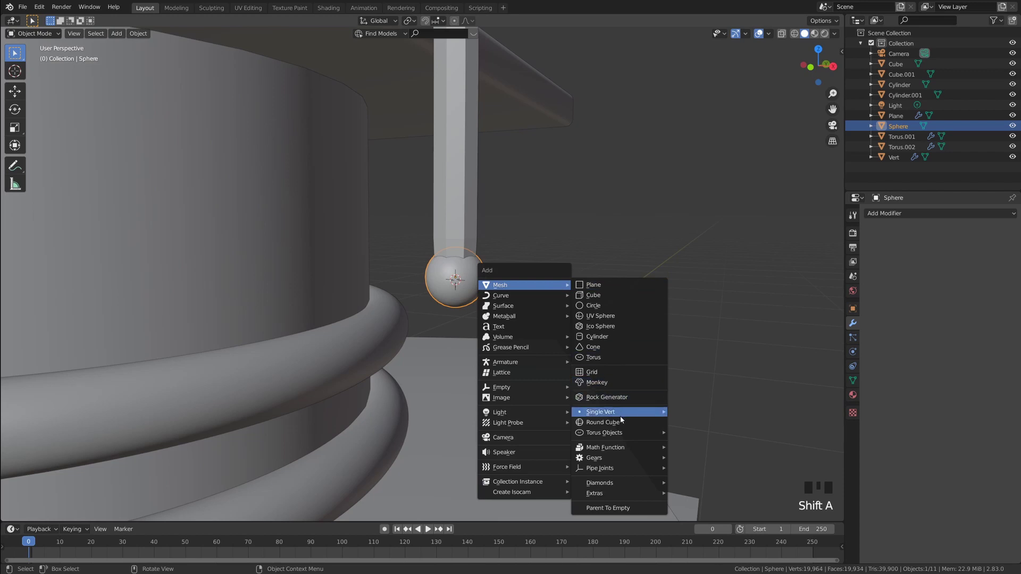
mouse_move(620, 413)
click(722, 415)
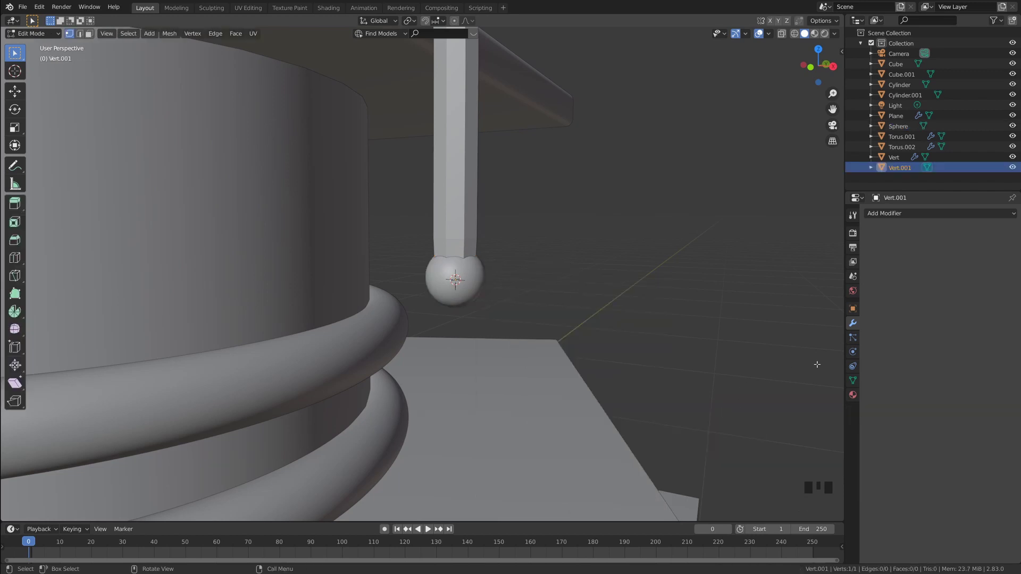
click(917, 212)
click(832, 360)
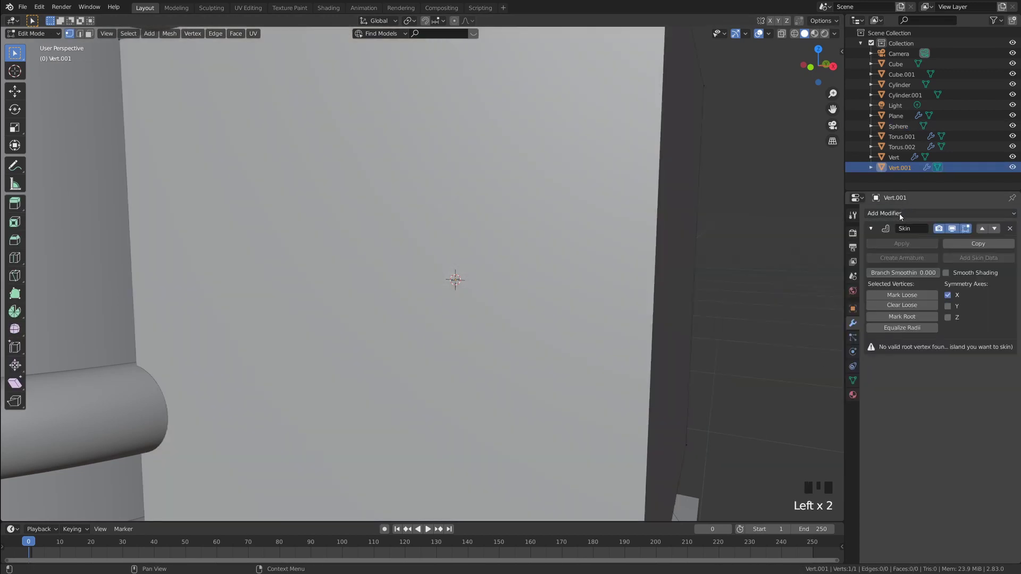
click(898, 213)
click(832, 381)
Set the new vertex's skin radius to 0.173 and switch to front orthographic X-ray view
scroll(698, 307, down, 3)
scroll(698, 306, up, 3)
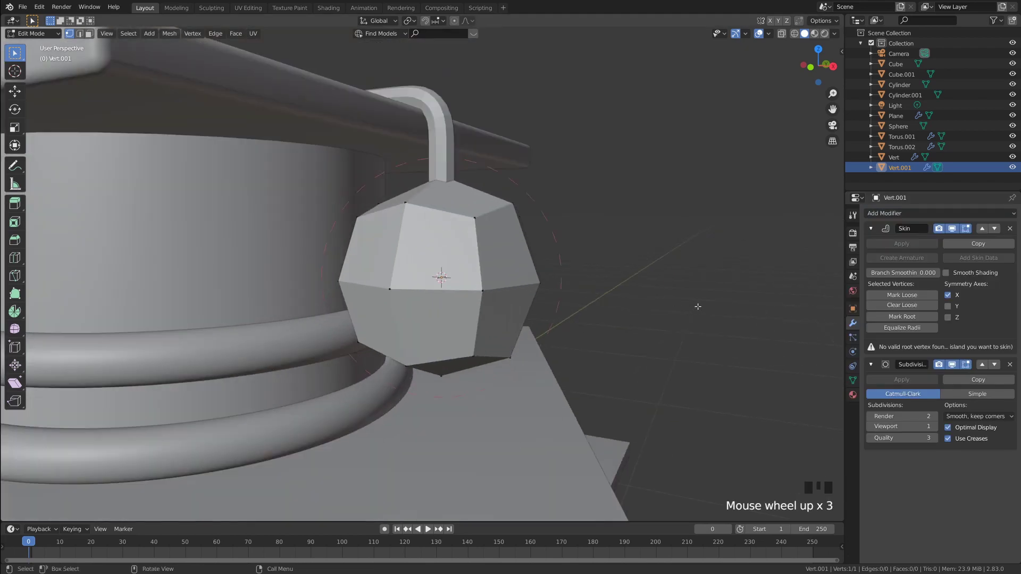
scroll(698, 307, up, 1)
key(ctrl+a)
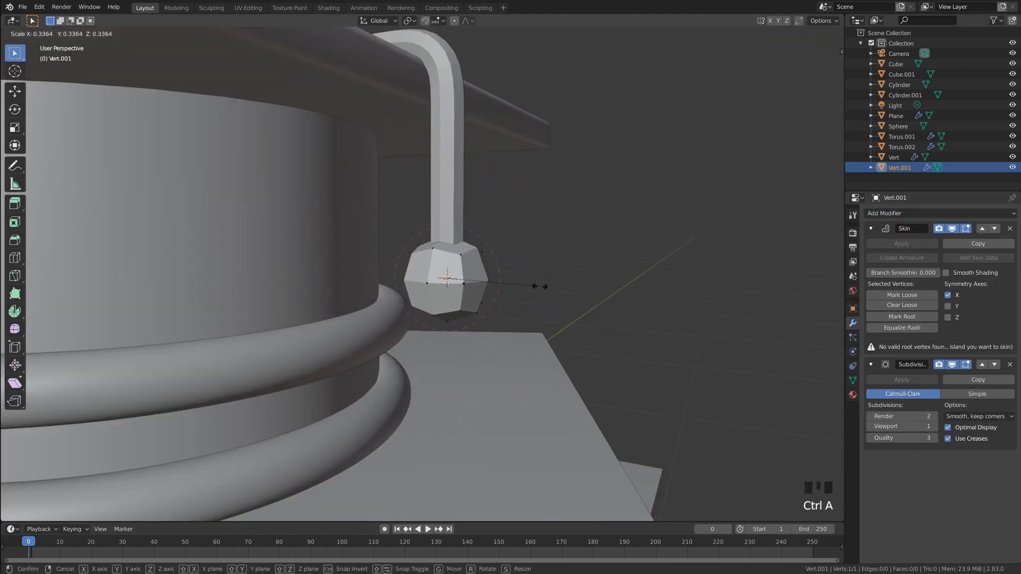
click(495, 285)
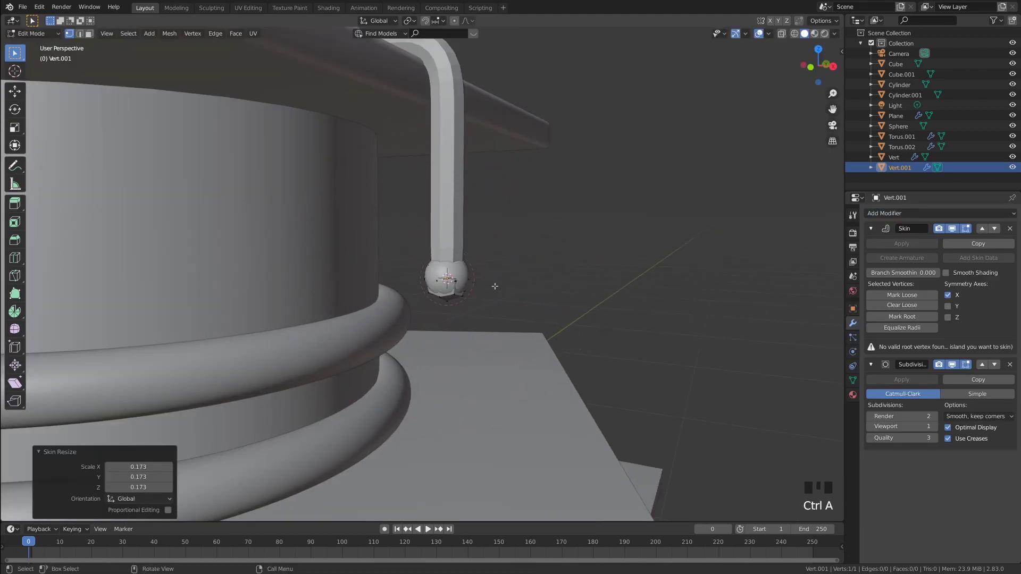
key(alt+z)
key(grave)
click(453, 237)
scroll(572, 256, up, 3)
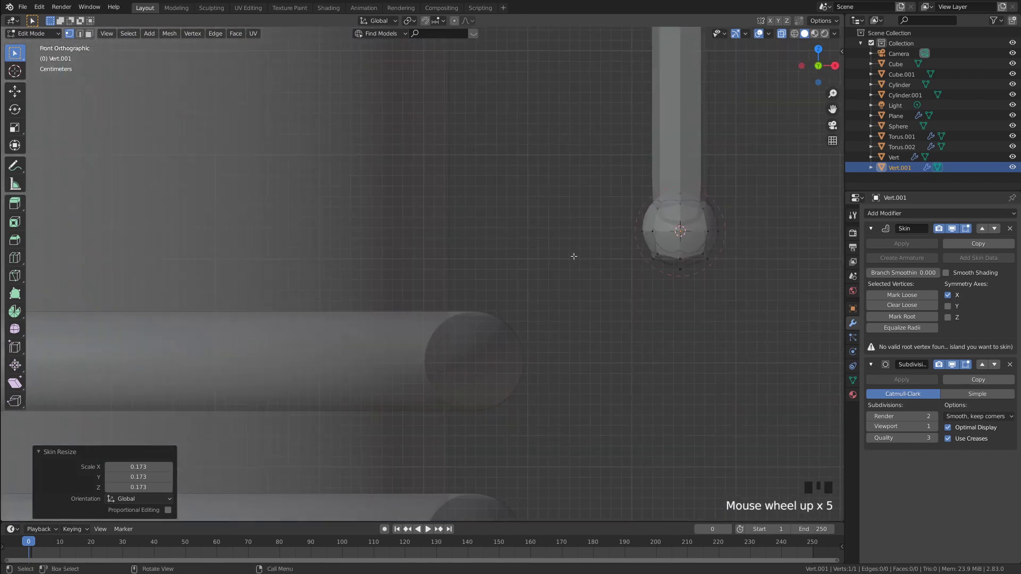
shift+middle_drag(572, 256, 344, 314)
scroll(440, 287, up, 2)
shift+middle_drag(440, 288, 509, 241)
Extrude a lower vertex downward, give it skin radius 1.752 and move it down
key(e)
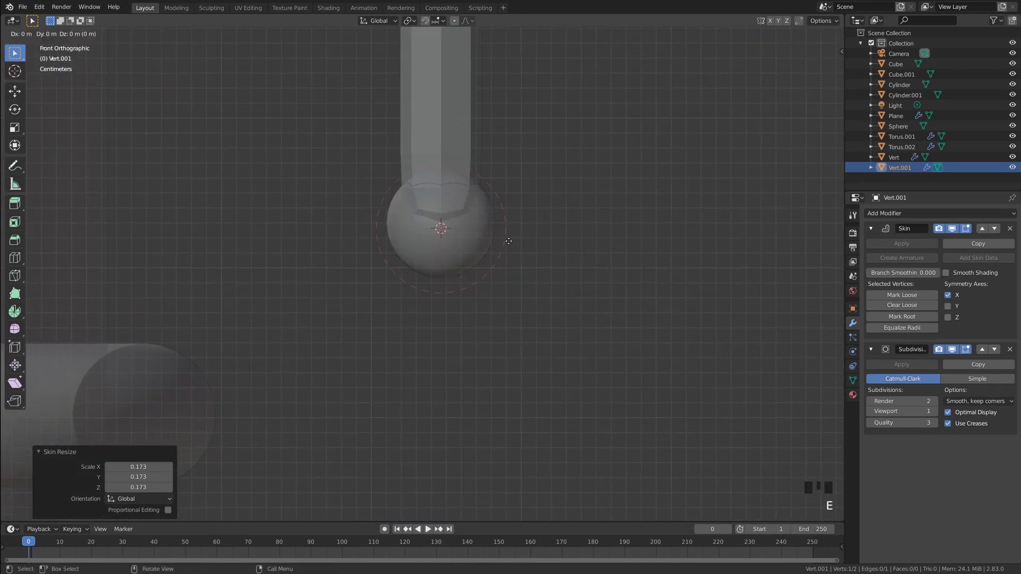
click(528, 482)
scroll(521, 474, down, 2)
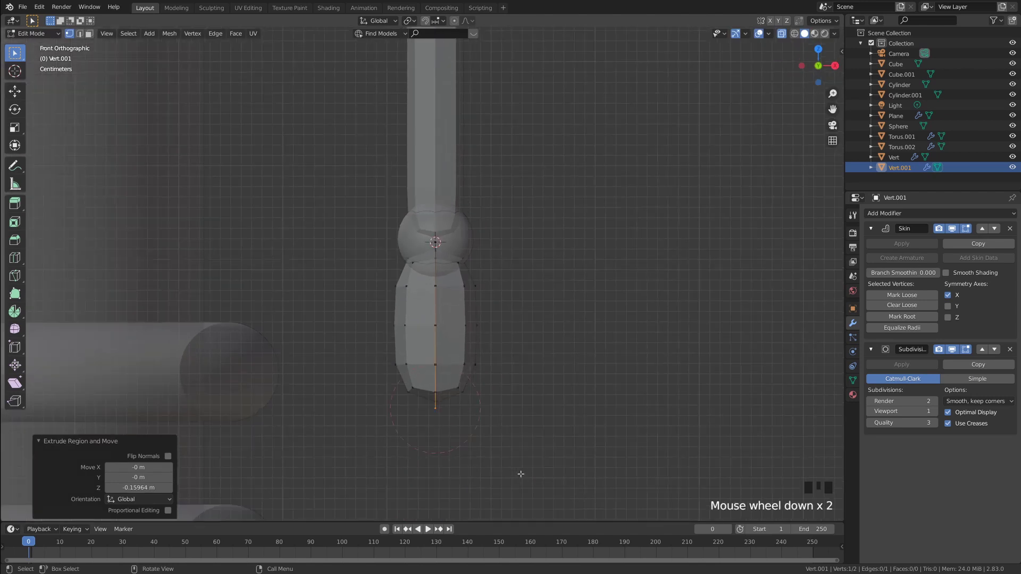
key(ctrl+a)
click(603, 435)
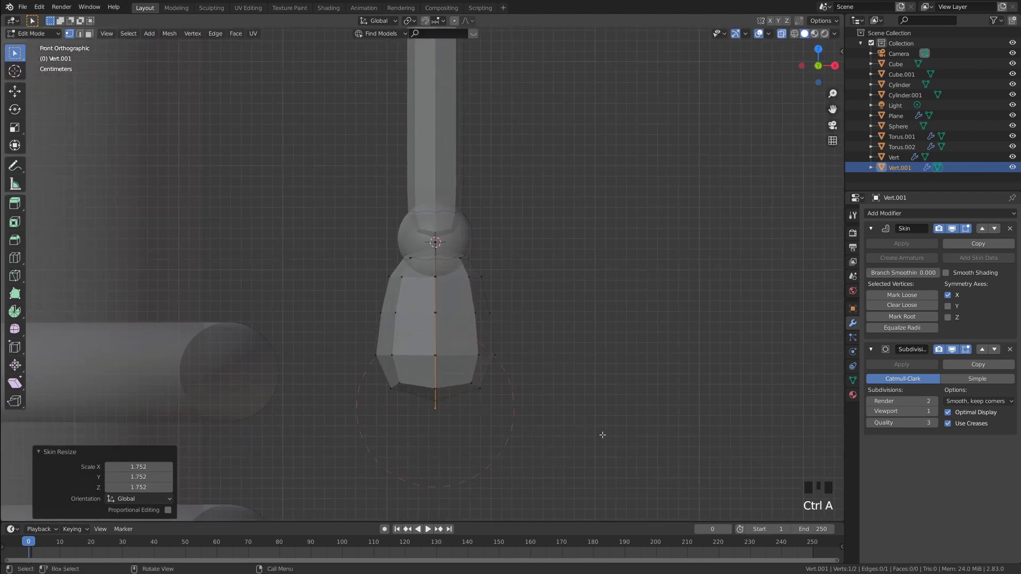
key(g)
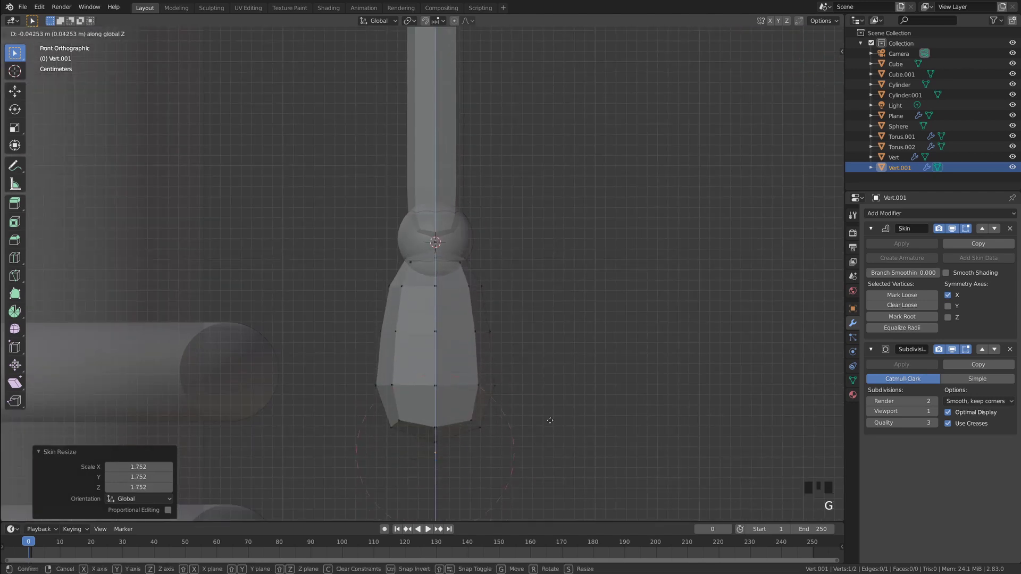
click(554, 420)
scroll(558, 348, down, 2)
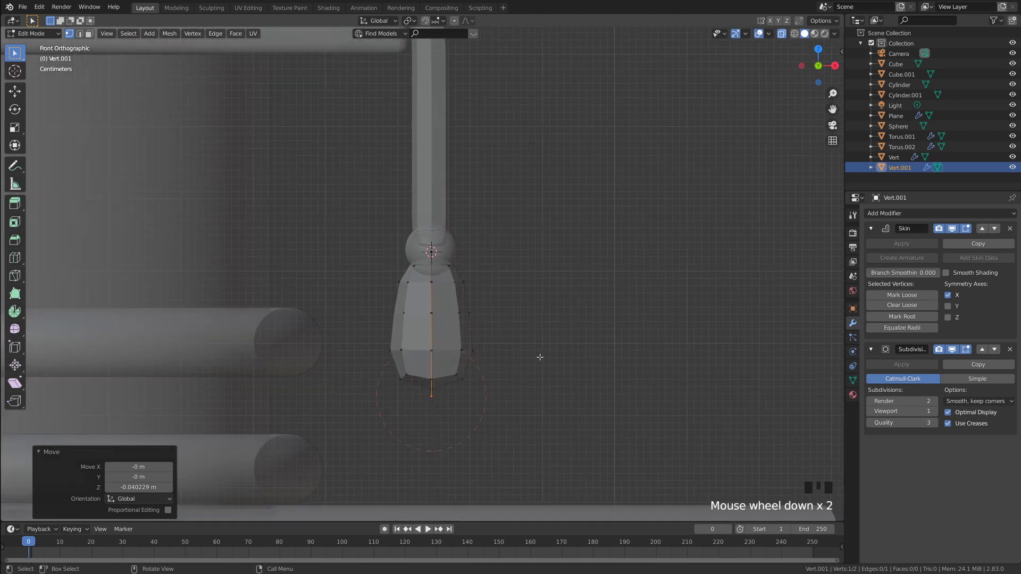
click(390, 223)
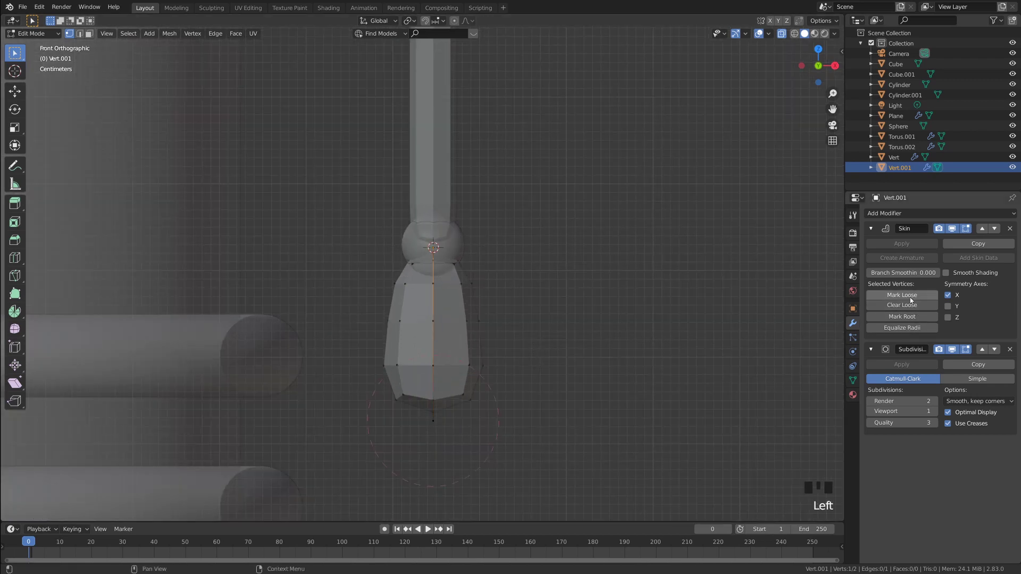
Mark the upper vertex as skin root, enlarge the tassel's skin and lower it slightly
click(904, 317)
click(529, 376)
scroll(521, 383, up, 3)
shift+middle_drag(521, 383, 400, 318)
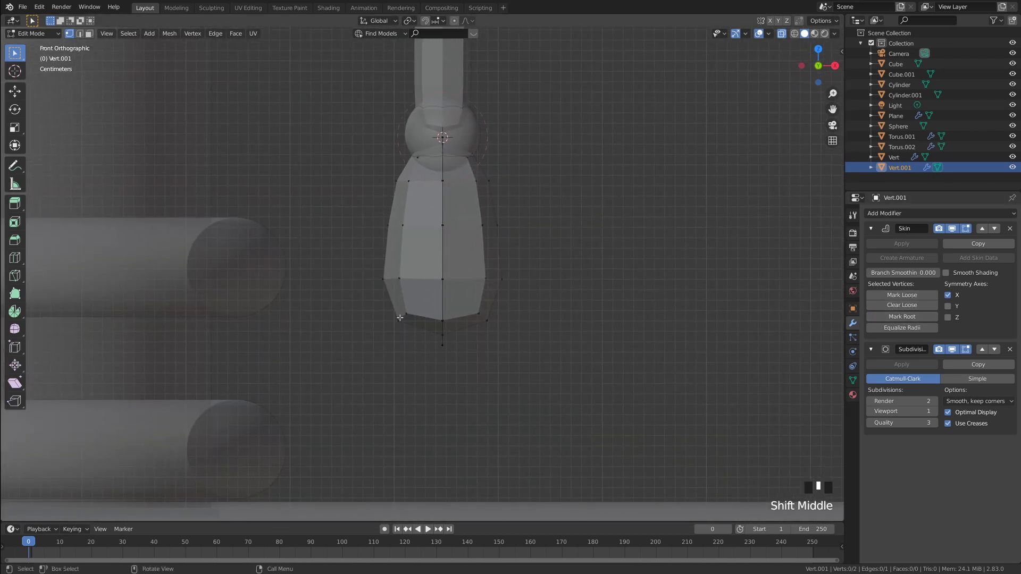
key(ctrl+a)
click(588, 383)
key(g)
key(z)
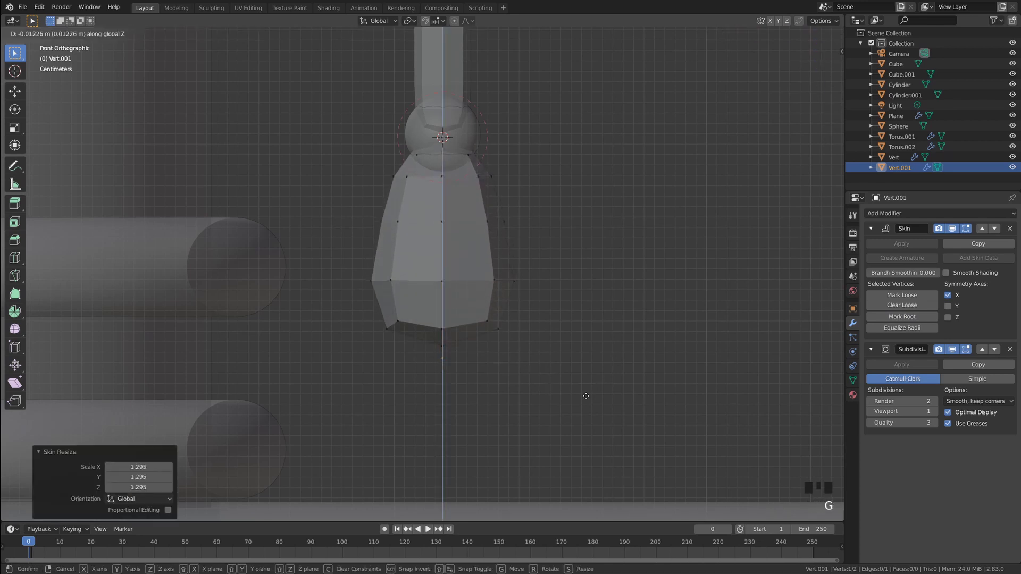
click(579, 383)
Return to Object Mode with X-ray off and deselect the Vert.001 tassel
middle_drag(575, 376, 552, 355)
scroll(579, 372, down, 8)
key(Tab)
key(alt+z)
click(592, 340)
scroll(477, 355, down, 4)
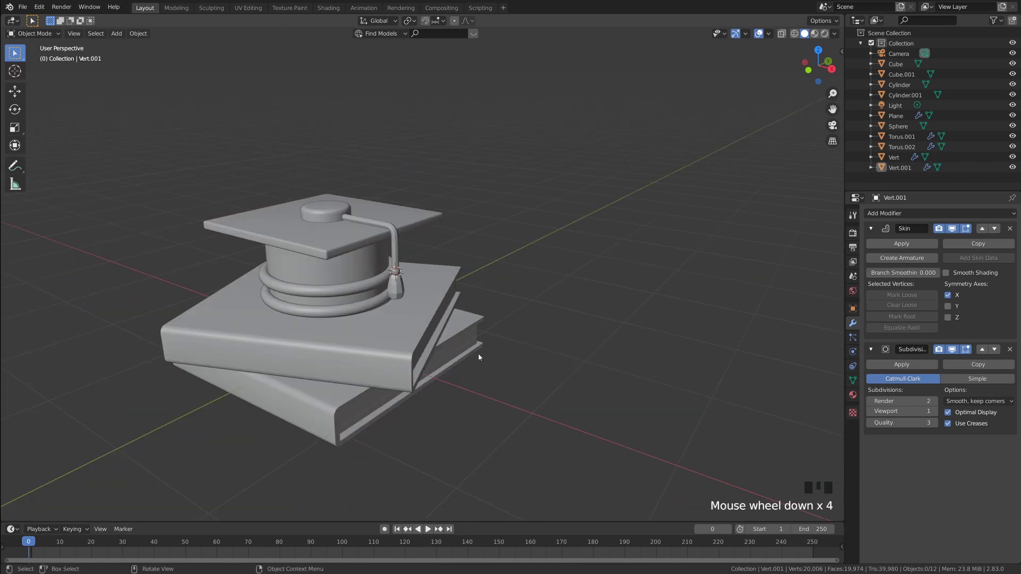
Raise the Subdivision Render and Viewport levels to 3 on the tassel and cord
middle_drag(478, 355, 455, 350)
scroll(478, 327, up, 8)
click(381, 304)
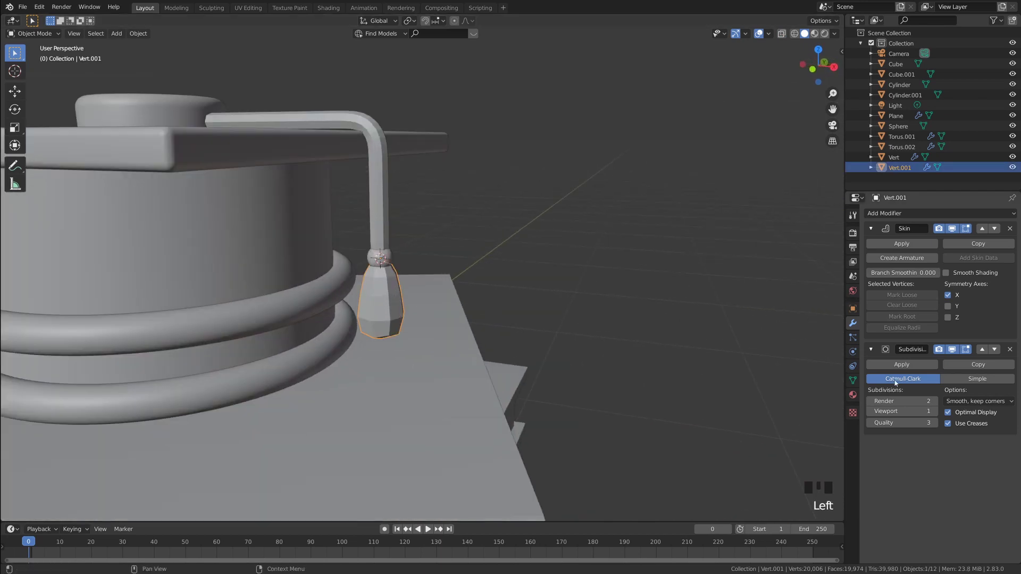
click(934, 412)
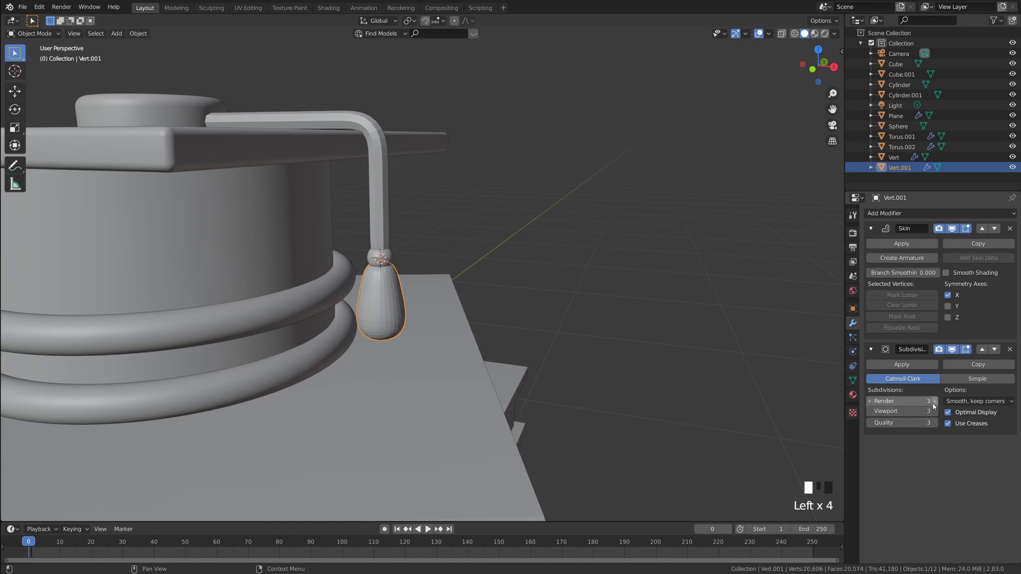
click(376, 215)
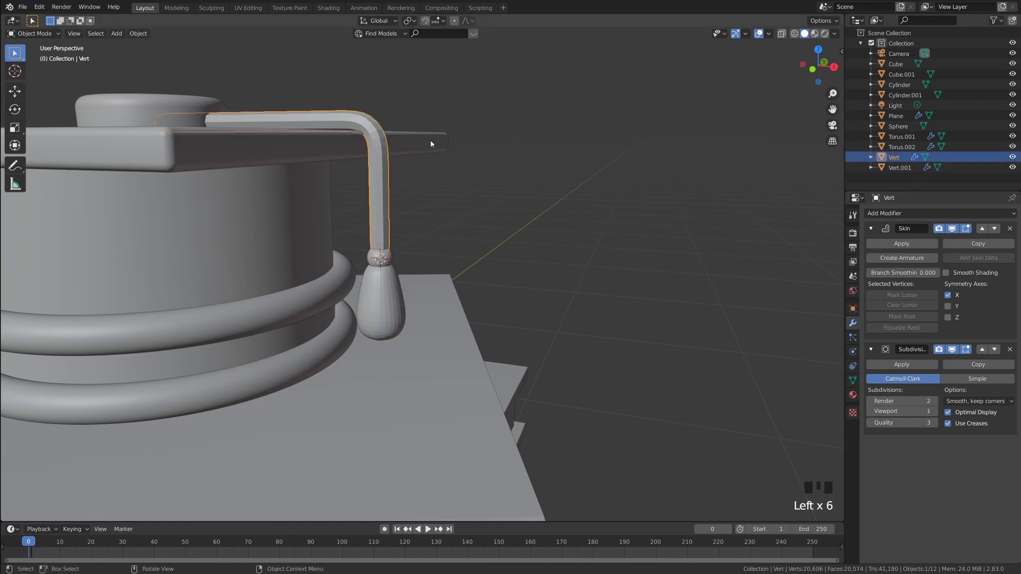
click(935, 411)
click(934, 411)
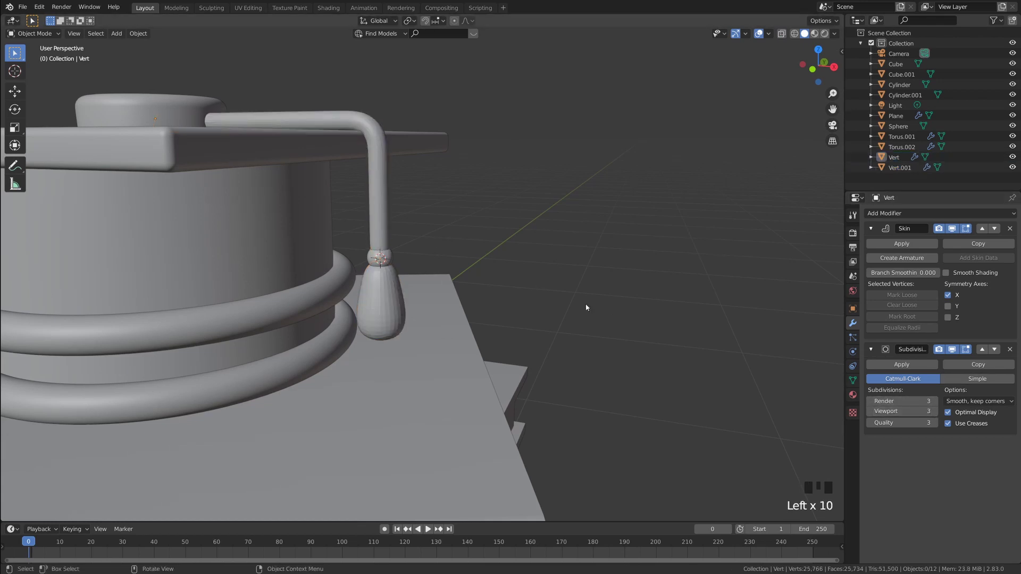
Scale the tassel down slightly
shift+middle_drag(512, 277, 528, 315)
scroll(529, 314, down, 2)
click(412, 311)
scroll(620, 289, up, 2)
key(s)
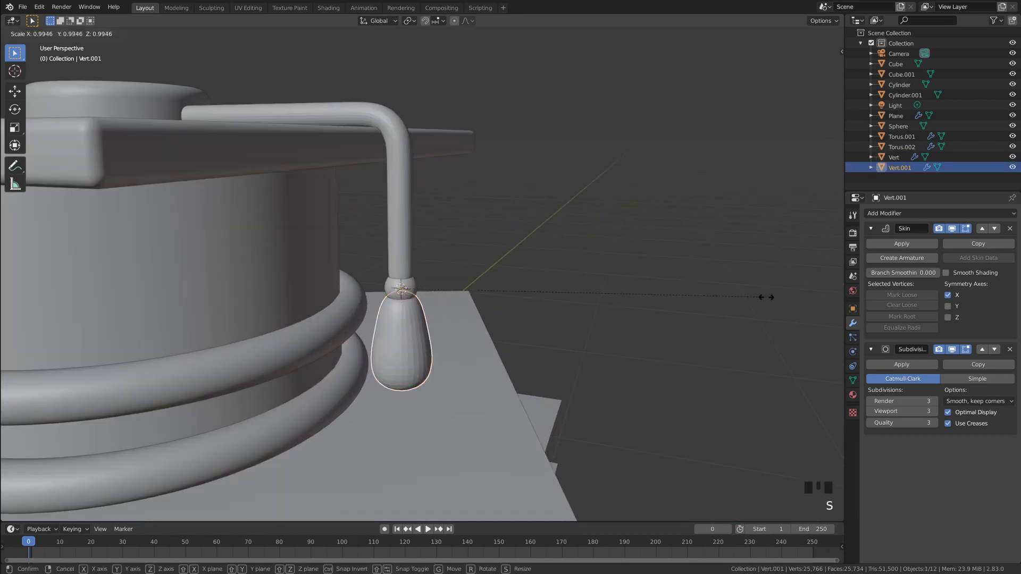
click(710, 305)
scroll(688, 381, down, 2)
Apply the tassel's Skin modifier to make its shape permanent
middle_drag(689, 381, 617, 360)
scroll(520, 275, up, 2)
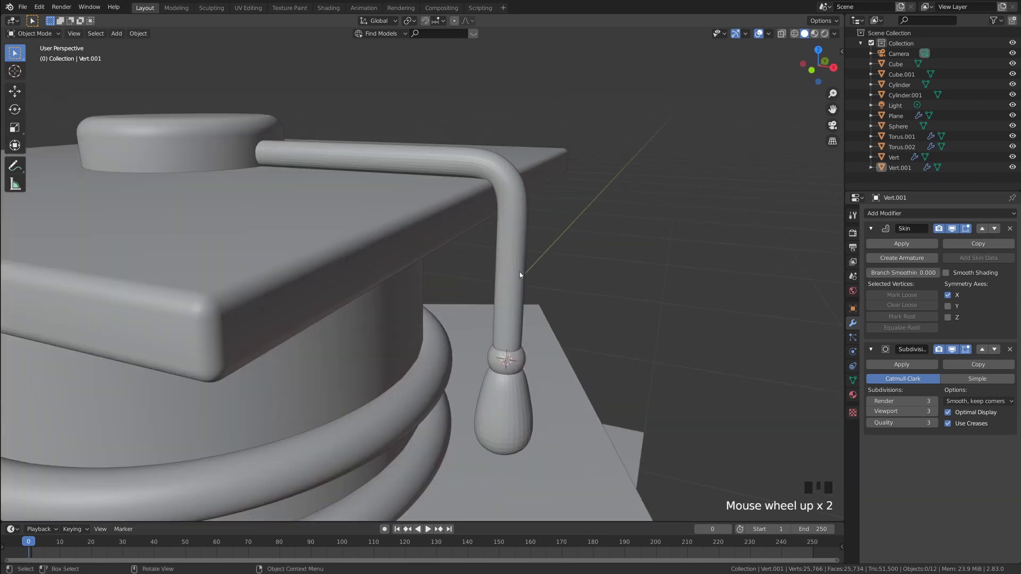
click(512, 235)
click(876, 228)
click(877, 228)
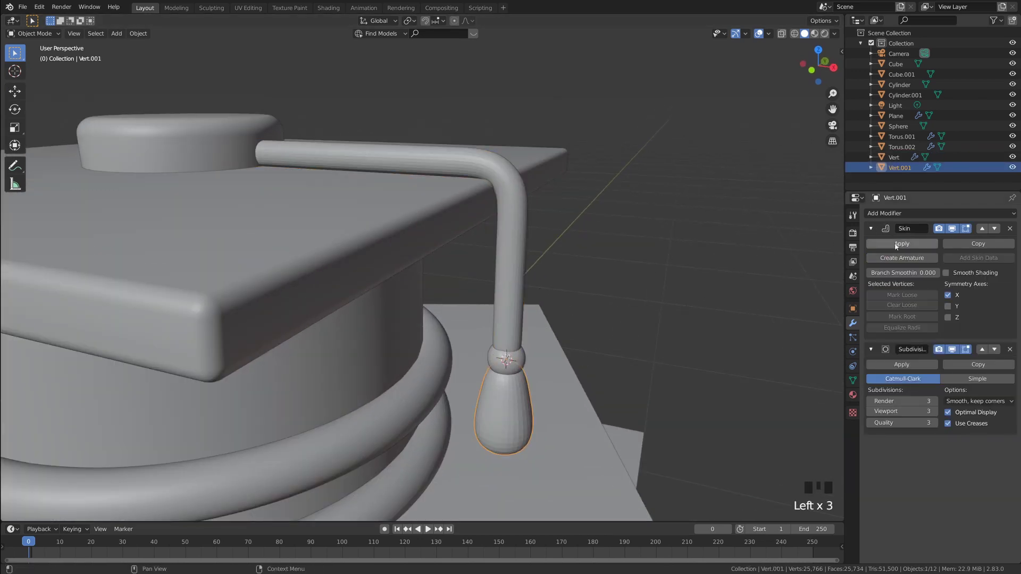
click(902, 244)
Open the cord and tassel object context menus, then inspect the finished cap
click(512, 282)
right_click(511, 269)
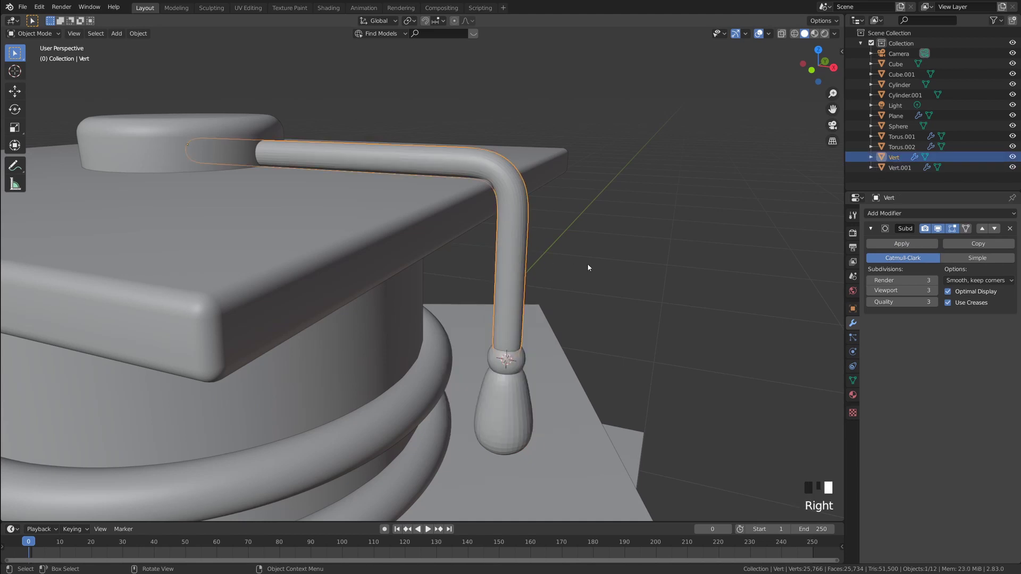
click(518, 408)
right_click(518, 409)
click(518, 404)
click(519, 403)
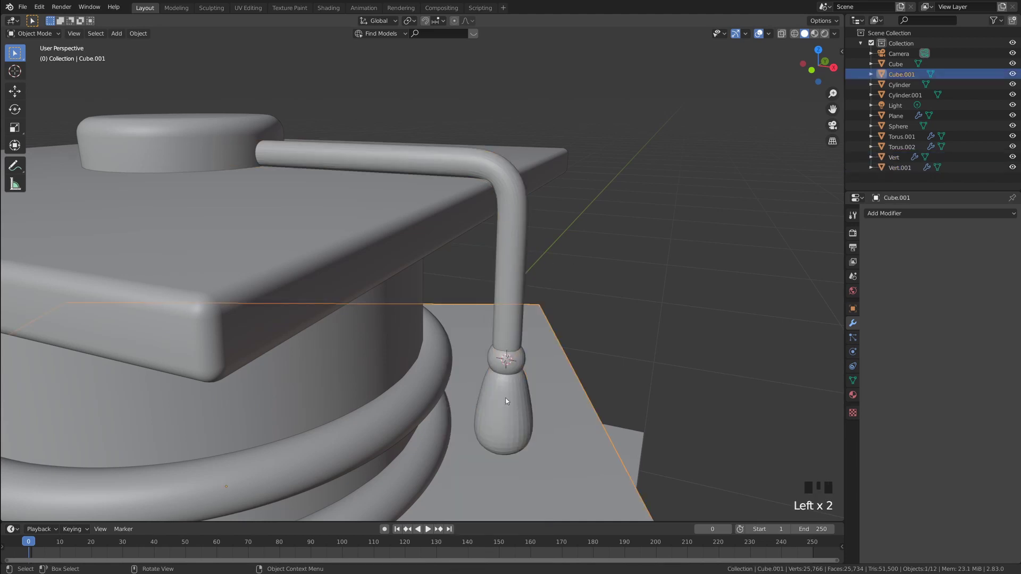
click(506, 401)
right_click(506, 401)
click(657, 347)
middle_drag(656, 347, 630, 238)
scroll(583, 345, down, 6)
scroll(529, 344, up, 4)
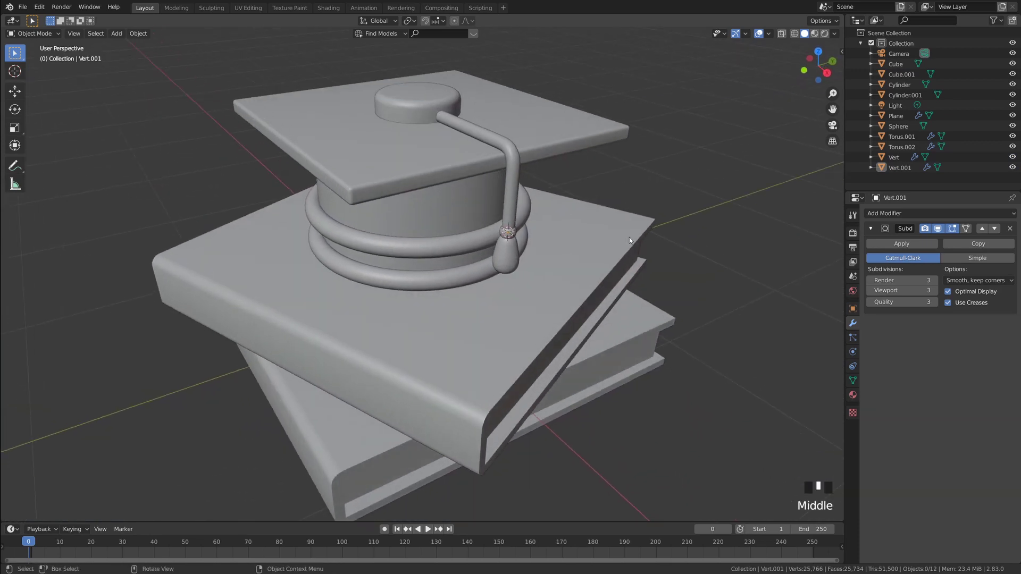
scroll(630, 237, down, 2)
middle_drag(522, 243, 575, 225)
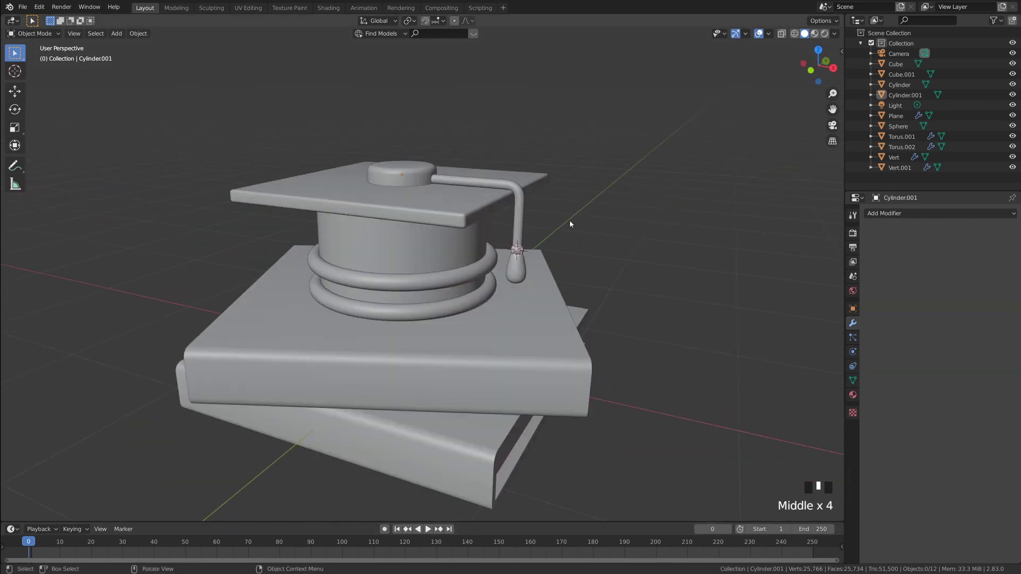
middle_drag(570, 224, 590, 221)
Apply the Subdivision modifier on the cap board, upper ring and lower ring
click(403, 179)
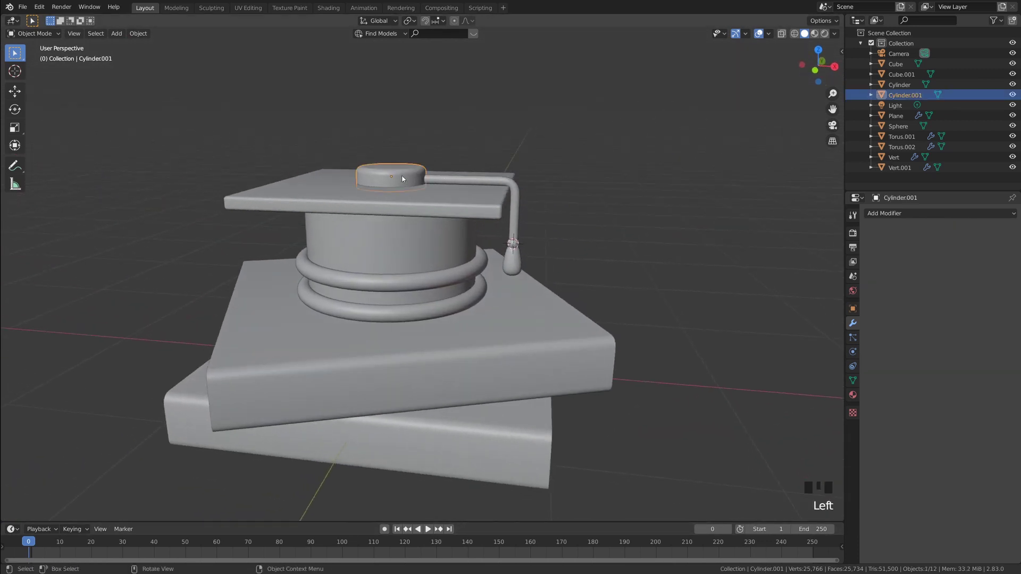
click(412, 207)
click(897, 242)
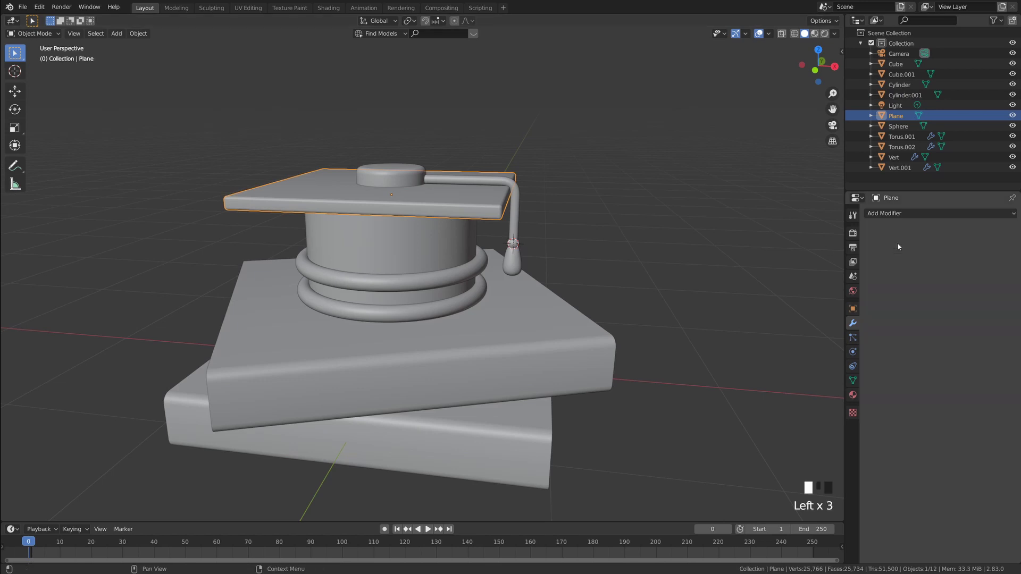
click(423, 270)
click(426, 281)
click(899, 245)
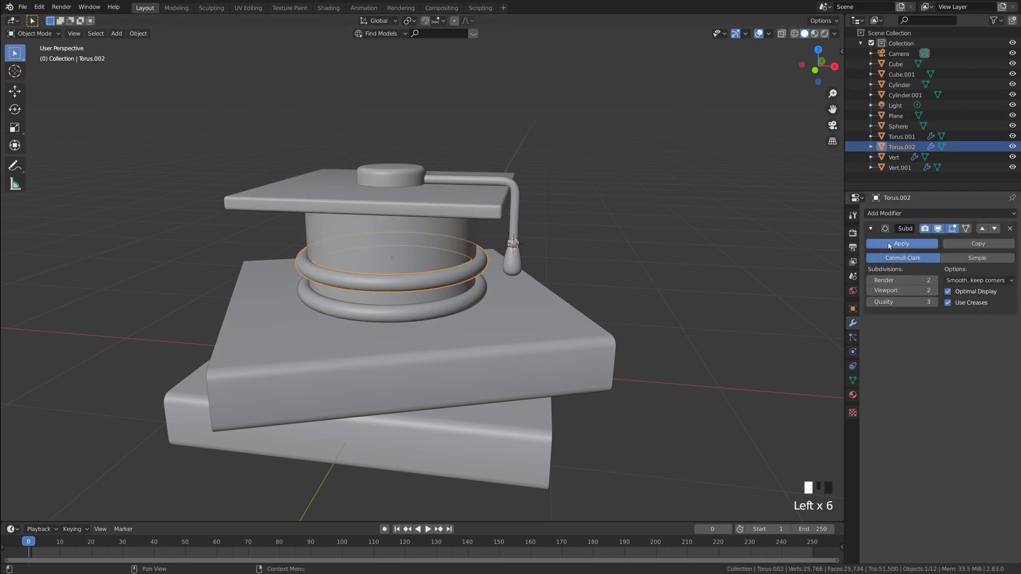
click(468, 300)
click(902, 244)
Apply the Subdivision modifier on the tassel and the cord
click(526, 264)
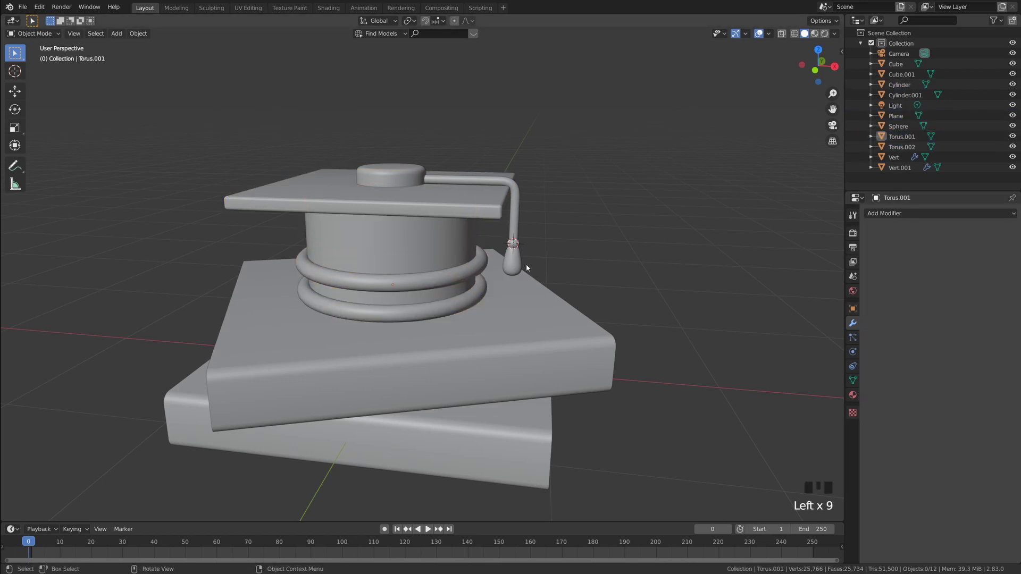
click(513, 263)
click(901, 244)
click(514, 220)
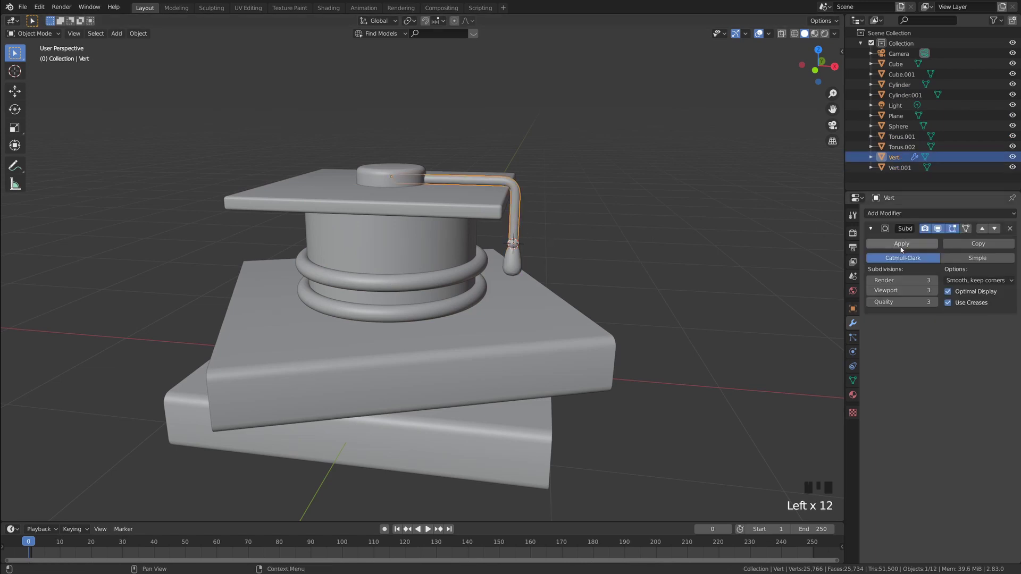
click(902, 243)
click(528, 261)
click(514, 244)
click(573, 239)
Select the button, board, crown cylinder and both rings together
scroll(573, 238, up, 2)
middle_drag(573, 238, 442, 207)
scroll(571, 249, down, 3)
click(428, 180)
shift+click(463, 210)
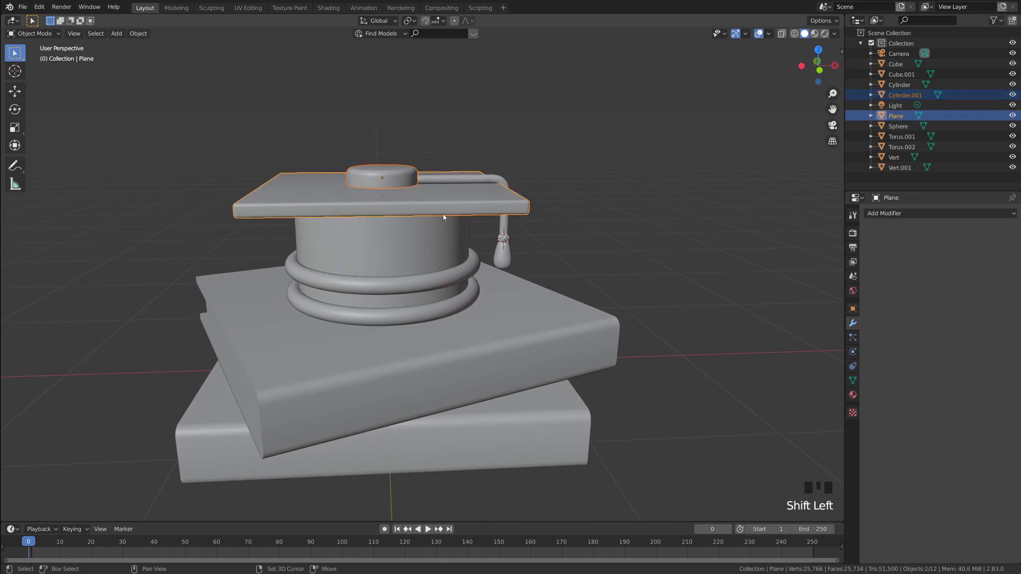
shift+click(450, 272)
shift+click(457, 284)
shift+click(463, 296)
middle_drag(539, 270, 624, 241)
Join the five cap parts with Ctrl+J and enable Auto Smooth in its Normals
key(ctrl+j)
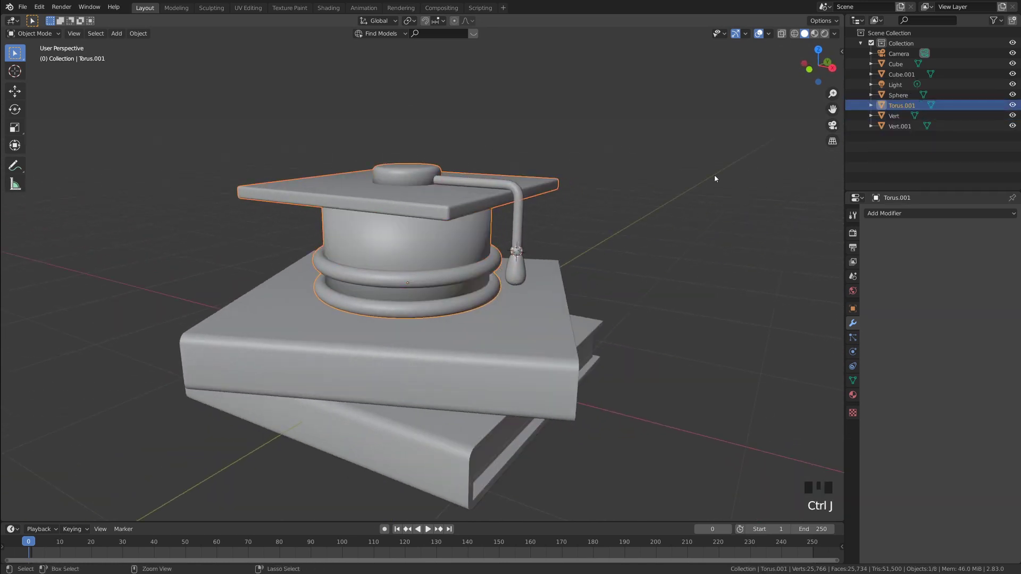
click(662, 192)
middle_drag(662, 191, 435, 247)
scroll(602, 214, up, 2)
click(473, 222)
click(853, 380)
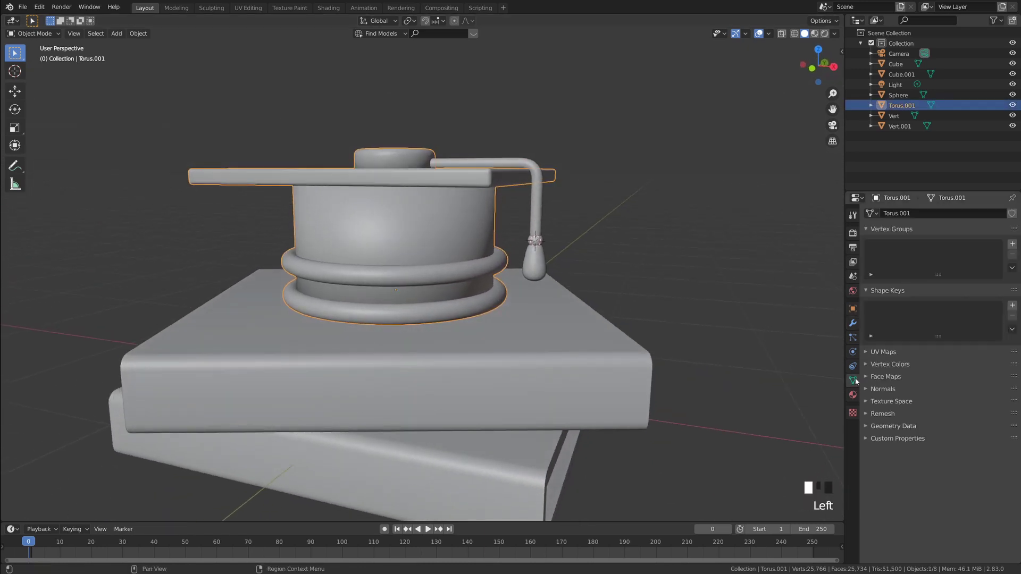
click(883, 389)
click(882, 402)
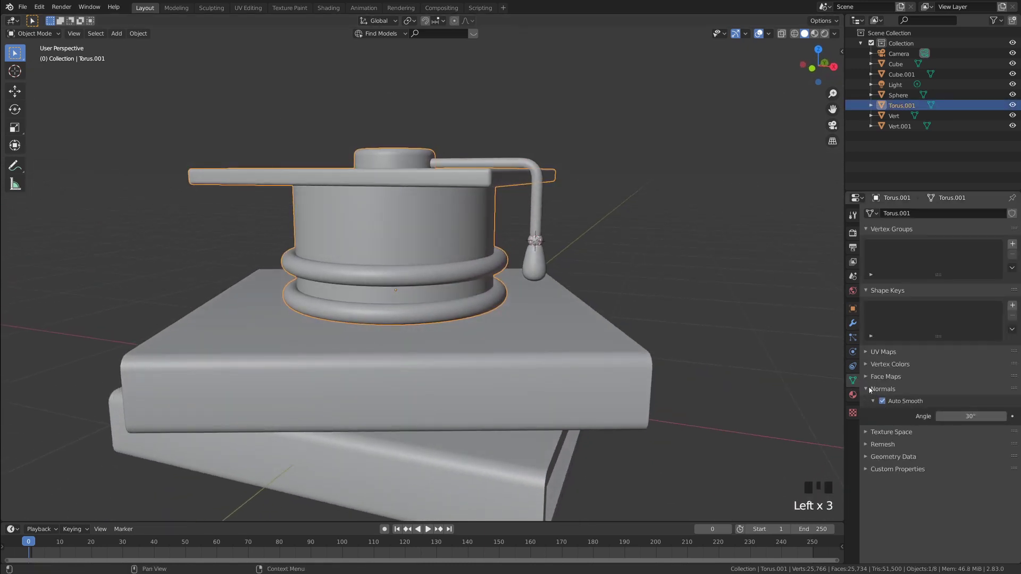
click(882, 389)
click(585, 224)
middle_drag(585, 225, 482, 300)
Join the tassel, knot sphere and cord into one object with Ctrl+J
click(523, 209)
click(570, 246)
click(468, 292)
shift+click(457, 301)
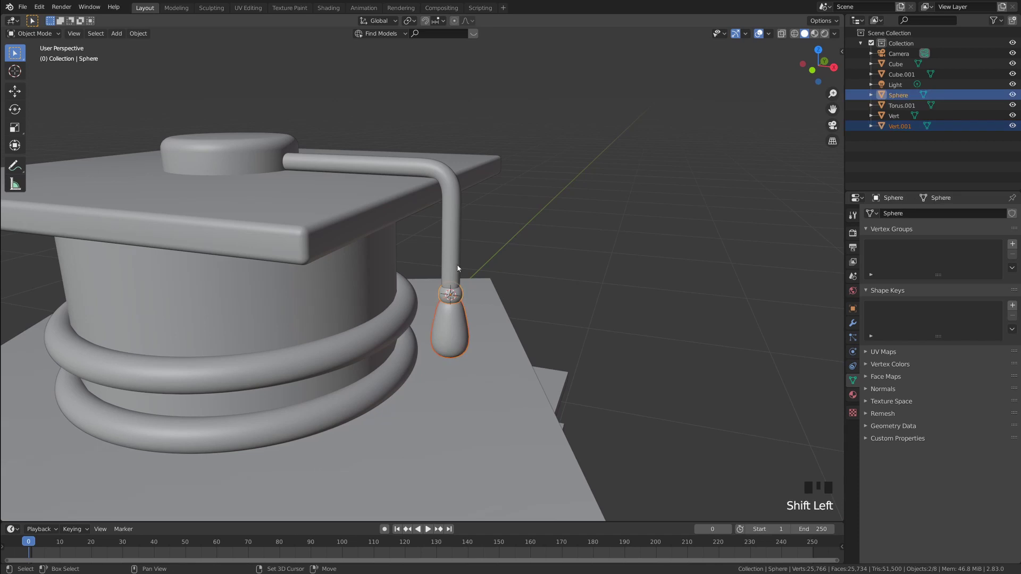
shift+click(452, 229)
key(ctrl+j)
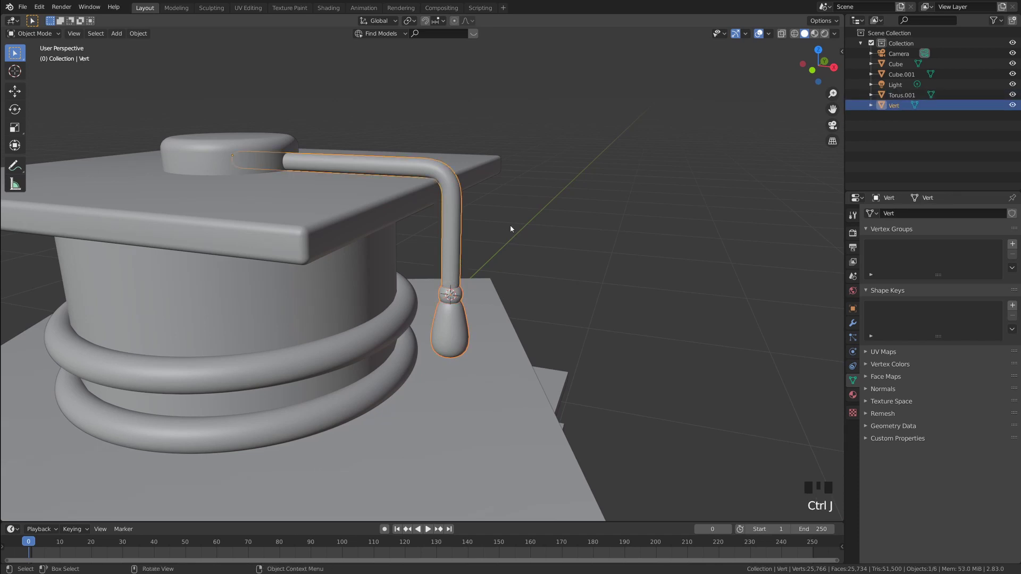
click(510, 225)
middle_drag(510, 225, 653, 127)
click(424, 231)
click(384, 212)
click(573, 273)
scroll(573, 273, down, 3)
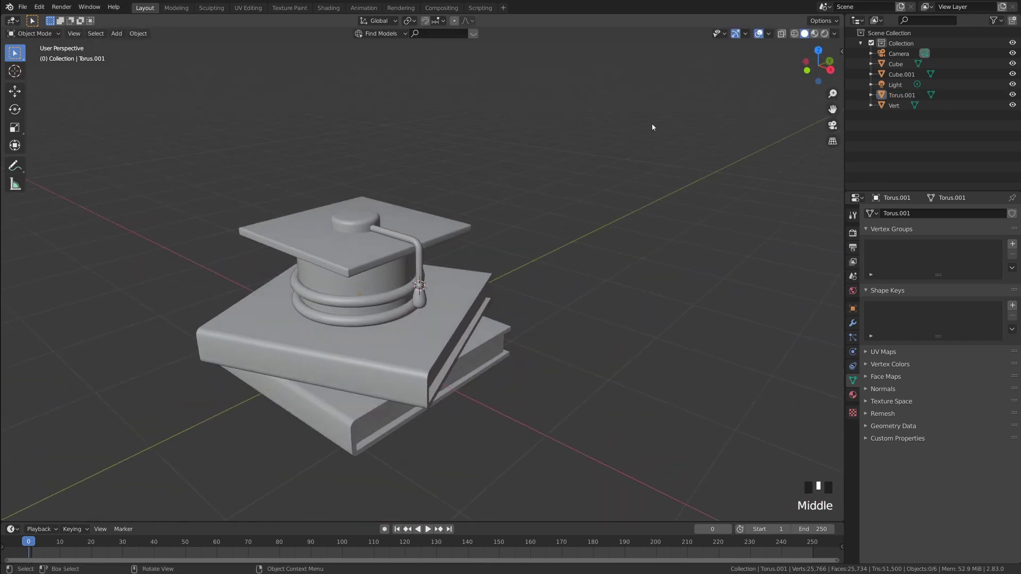
Switch the viewport to Material Preview shading
click(814, 33)
middle_drag(724, 133, 513, 223)
scroll(484, 247, up, 3)
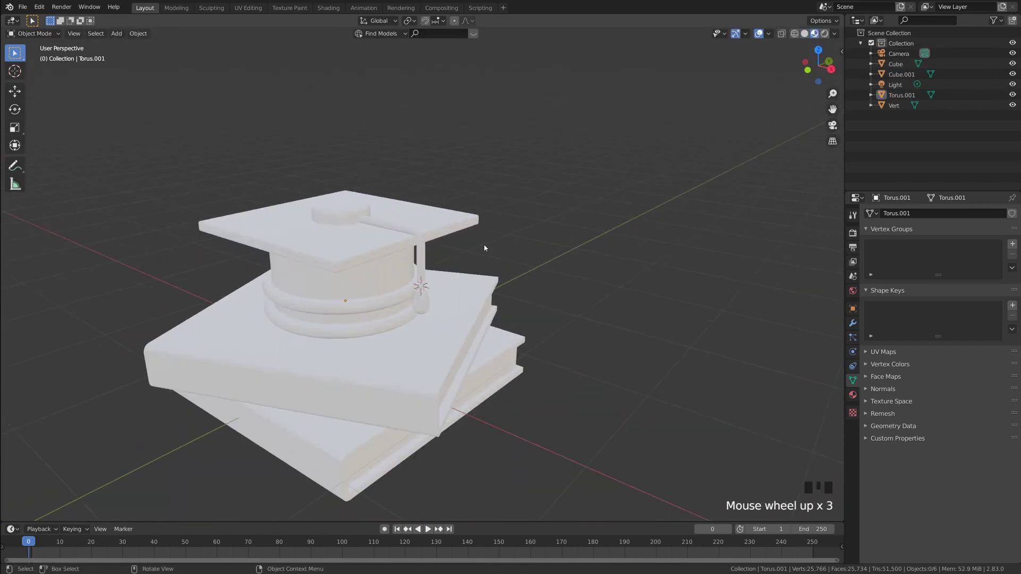
scroll(484, 247, up, 3)
middle_drag(643, 228, 399, 247)
scroll(671, 241, down, 3)
scroll(448, 242, up, 1)
Give the merged cap a new material named Hat
click(448, 242)
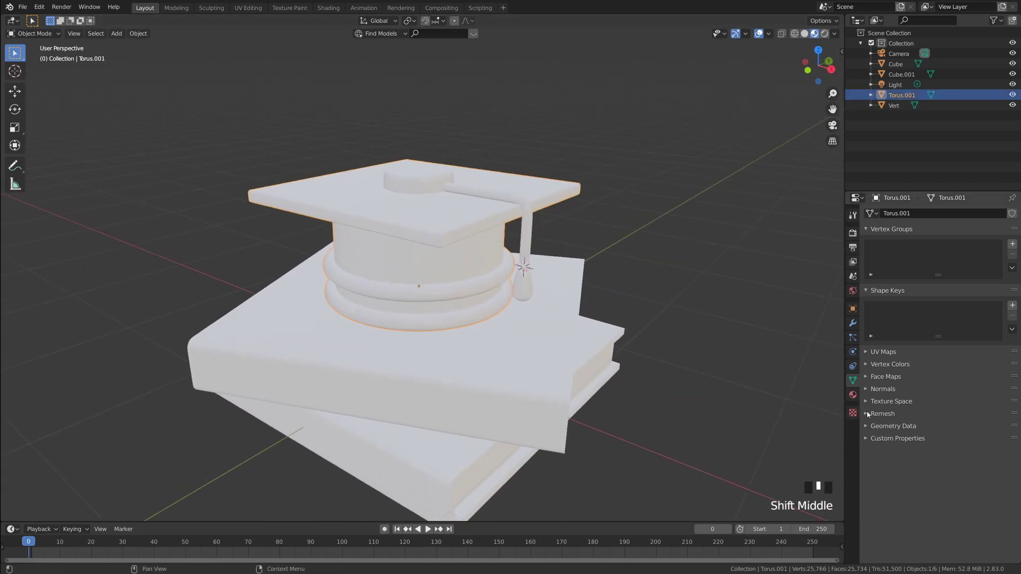
click(853, 397)
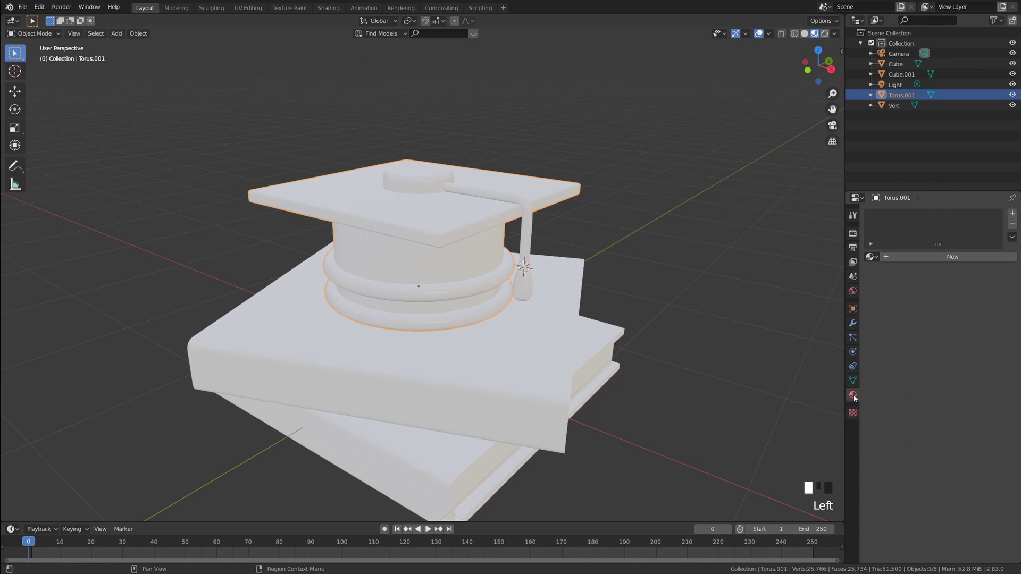
click(953, 257)
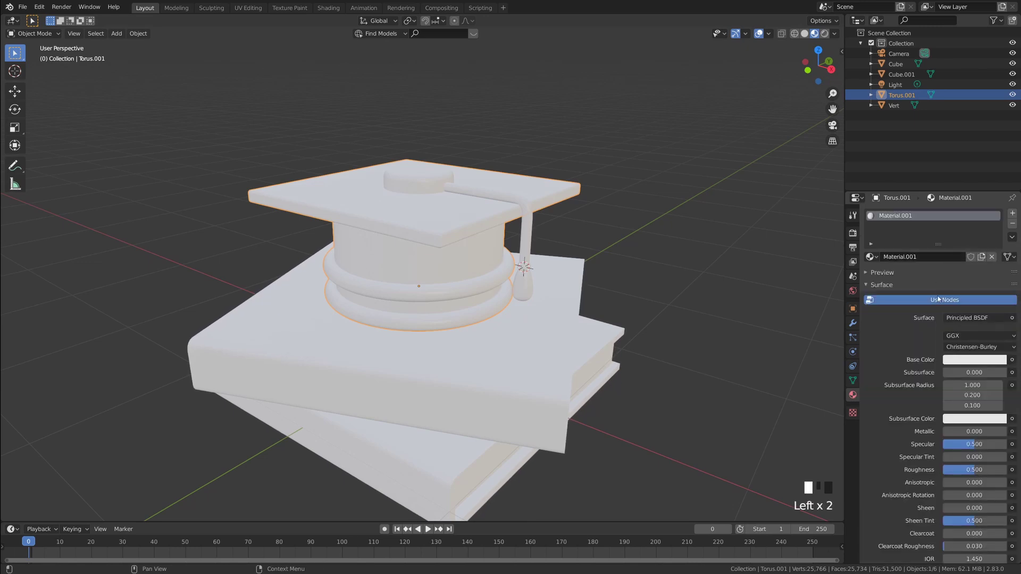
click(925, 256)
text(Hat)
key(Return)
Set the Hat material's base colour to a dark navy
click(975, 359)
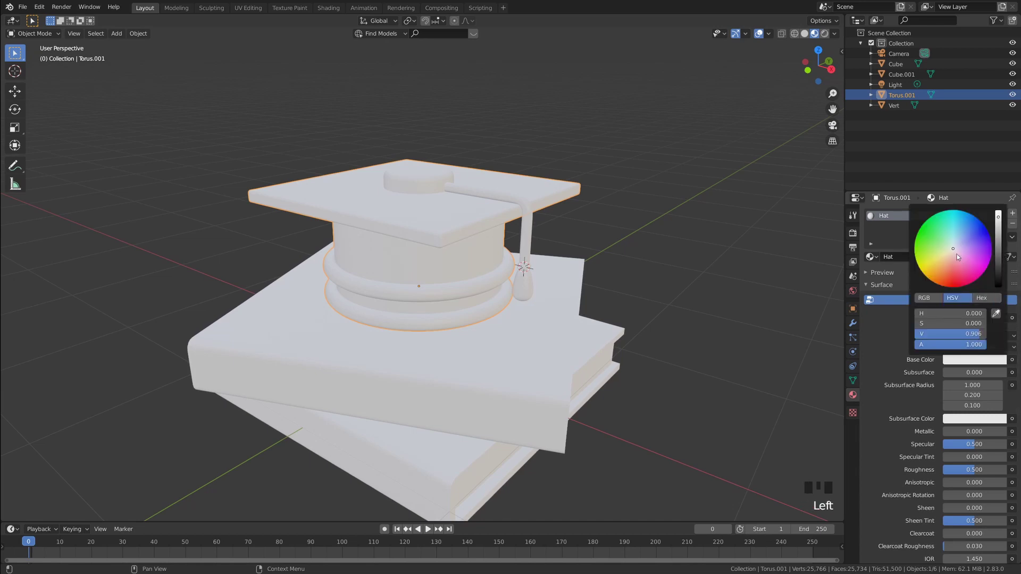
click(962, 244)
drag(998, 219, 998, 270)
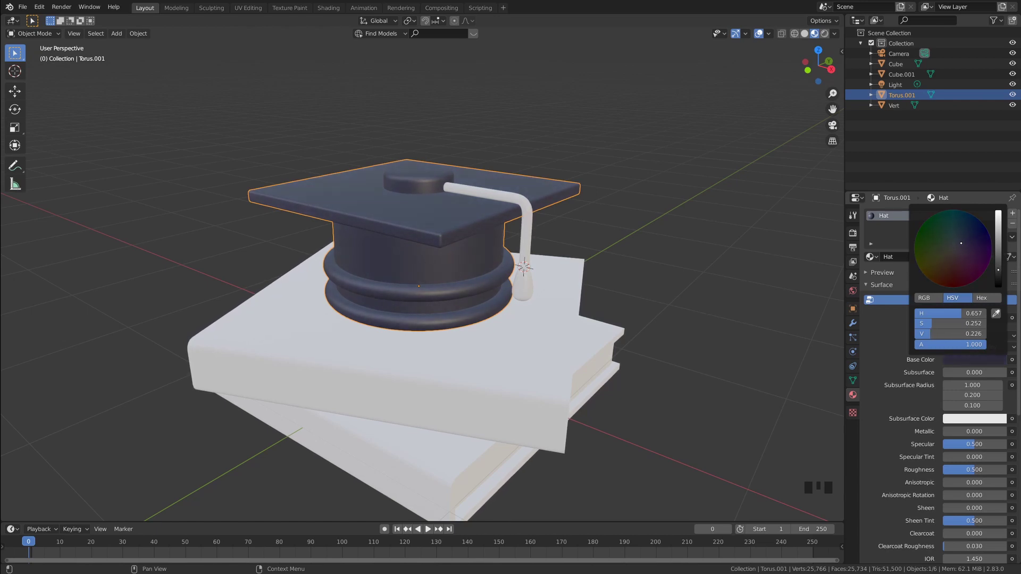
click(585, 242)
middle_drag(585, 242, 566, 253)
click(527, 250)
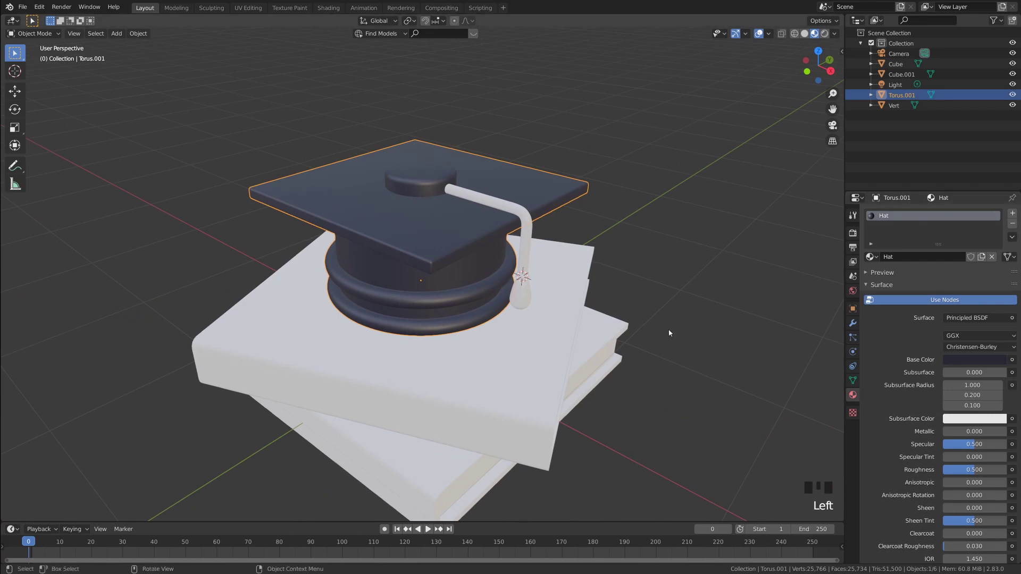
middle_drag(668, 337, 757, 322)
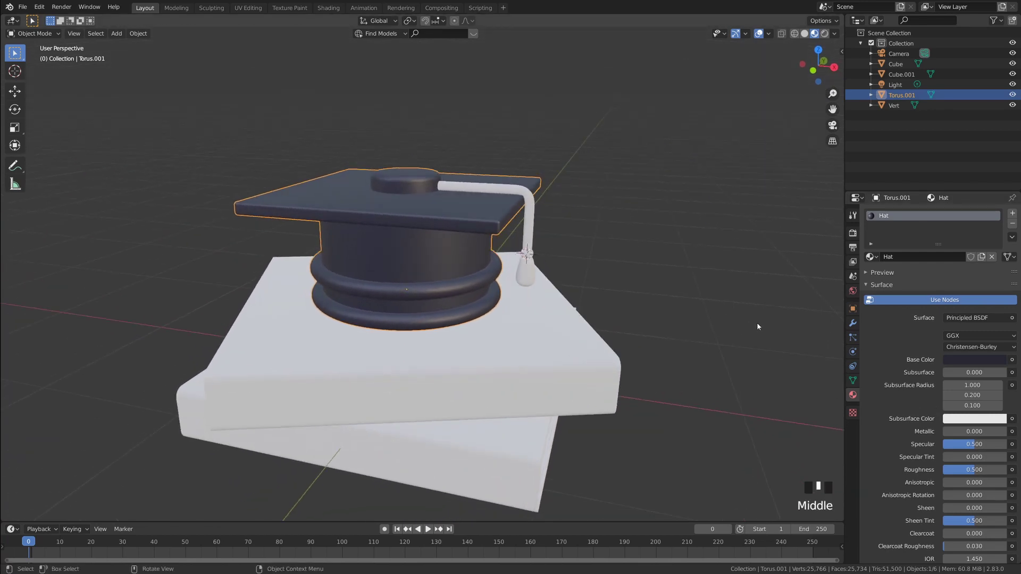
Set the Hat material's Roughness to 0.4
click(984, 471)
key(BackSpace)
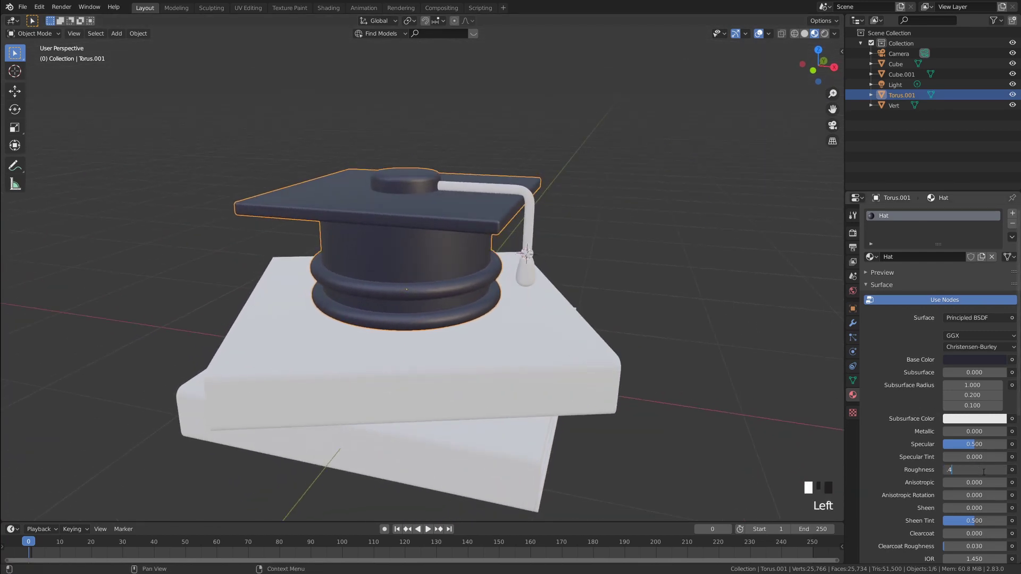
text(.4)
key(Return)
click(696, 221)
middle_drag(695, 221, 509, 223)
scroll(563, 251, up, 2)
scroll(563, 251, down, 2)
middle_drag(563, 251, 470, 339)
Rename the bottom book's material to Book 1 and give it a pink base colour
click(435, 338)
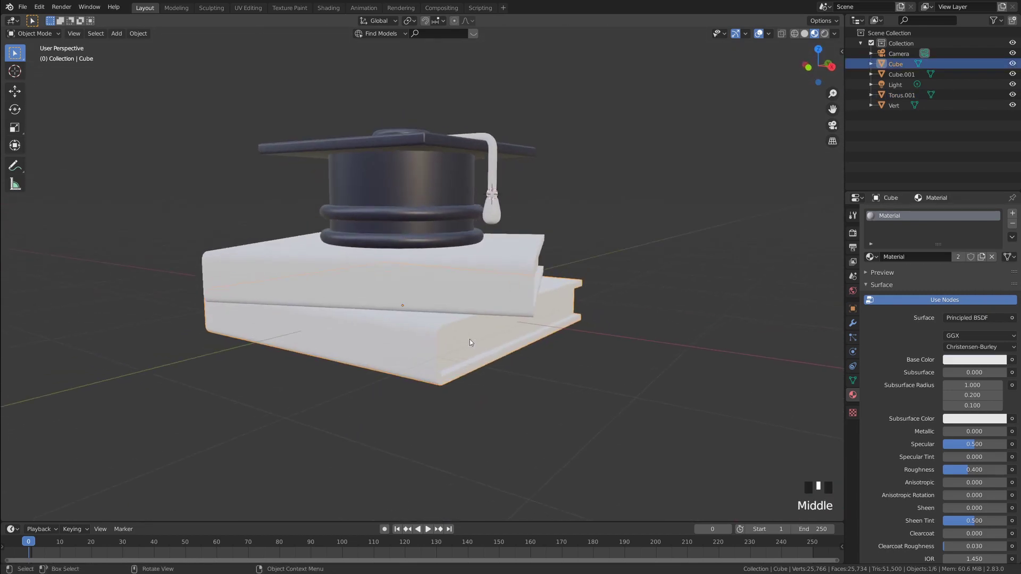
click(922, 258)
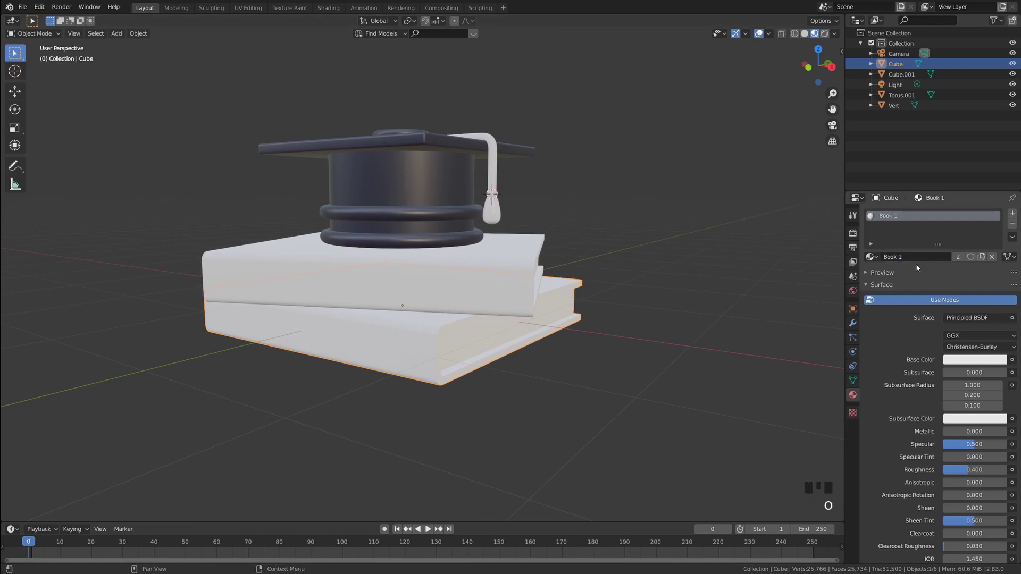
click(970, 363)
click(966, 261)
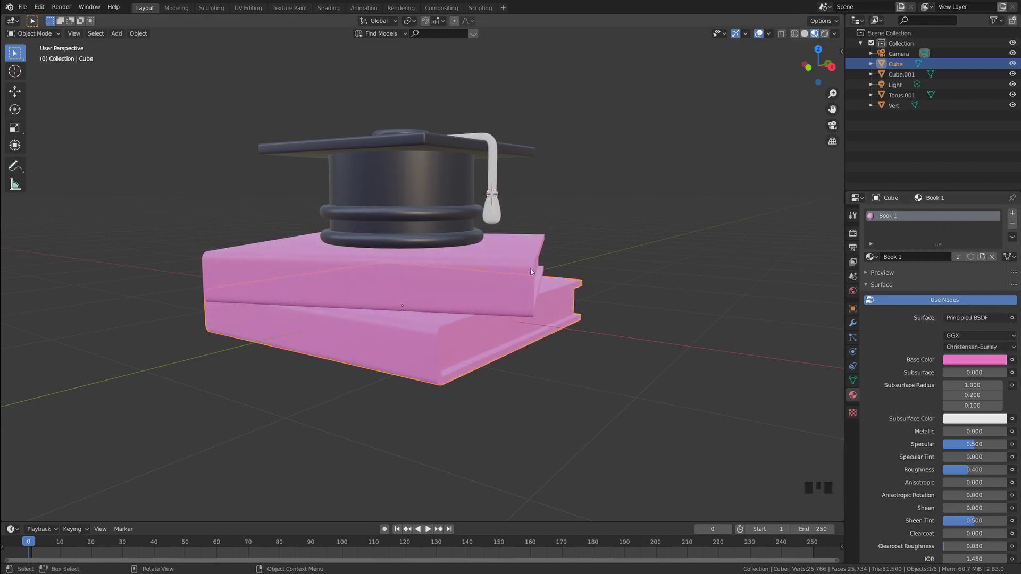
Shift the Book 1 base colour to a reddish pink
middle_drag(531, 269, 600, 270)
middle_drag(477, 242, 450, 249)
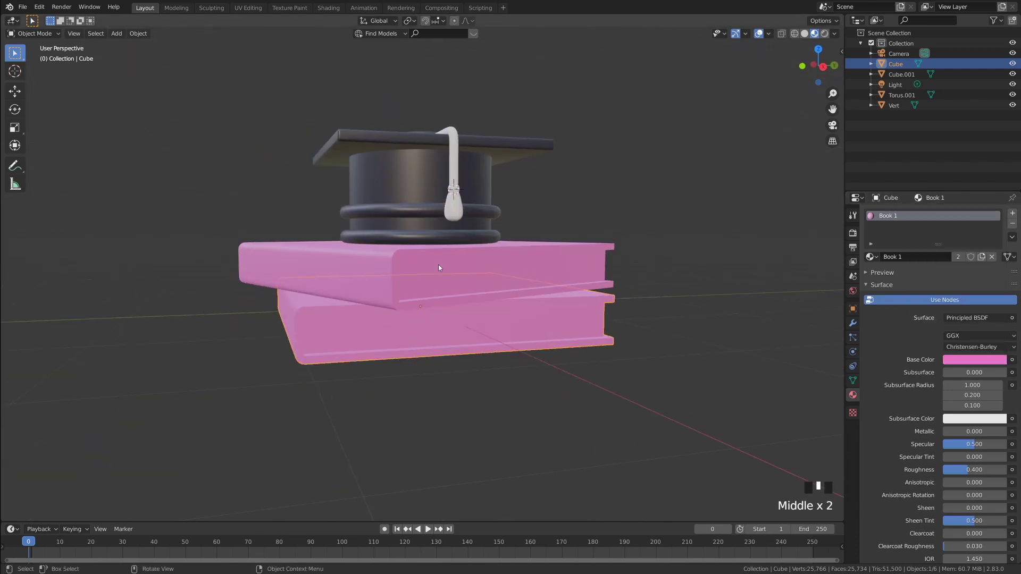
middle_drag(559, 279, 604, 285)
middle_drag(473, 269, 530, 272)
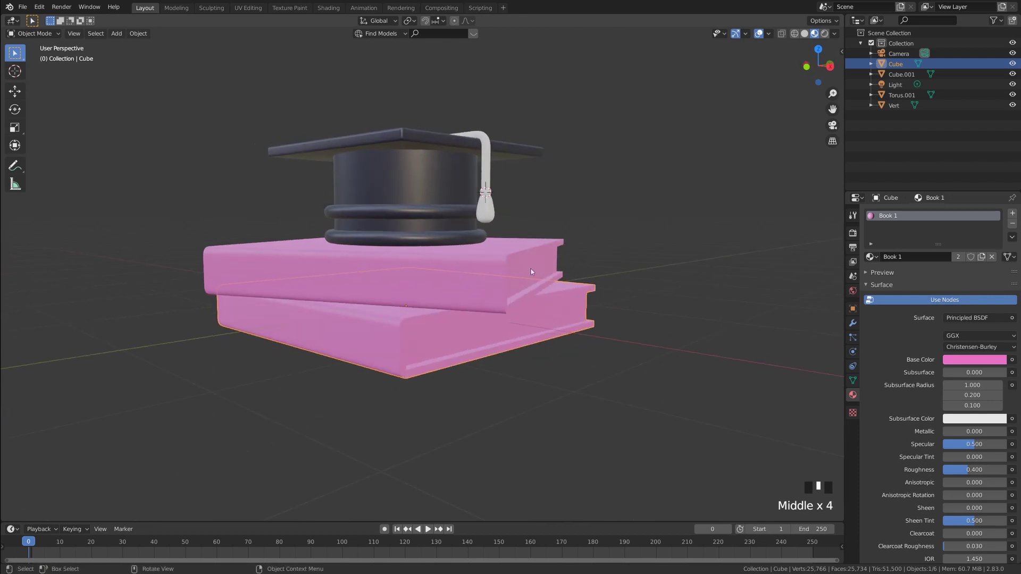
click(981, 361)
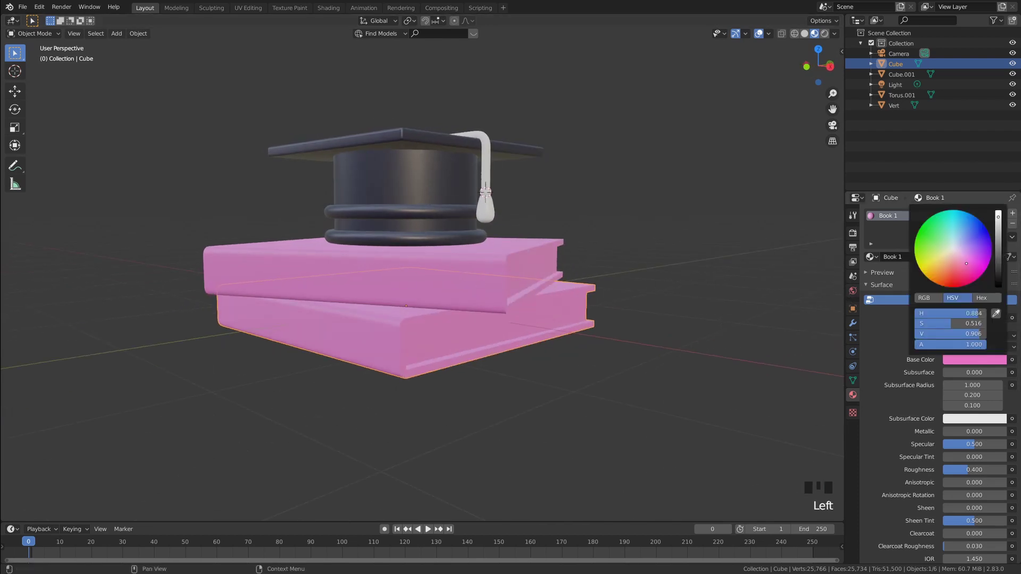
drag(966, 263, 960, 273)
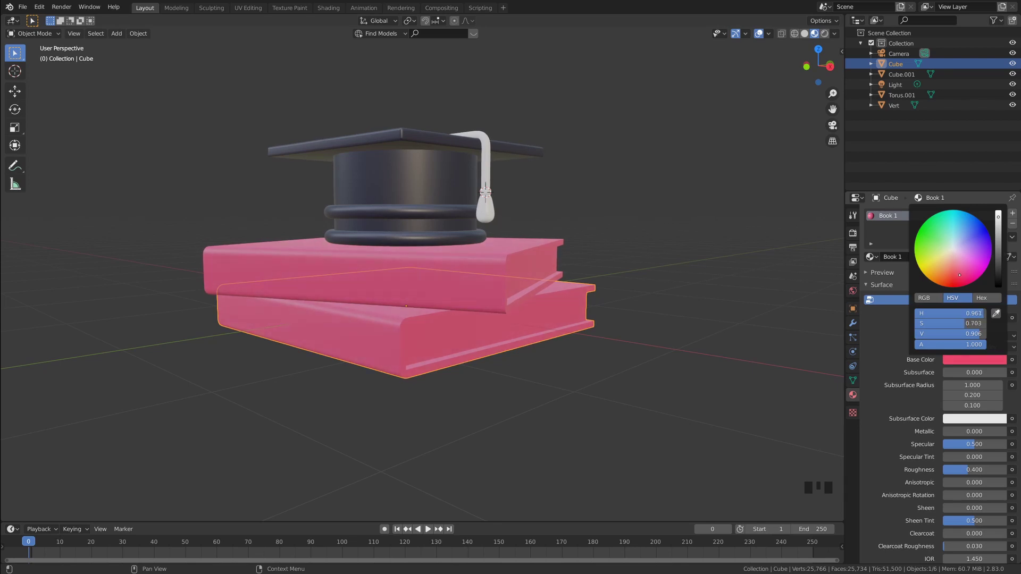
middle_drag(654, 320, 537, 346)
In Edit Mode, select the bottom book's three page faces using face select
click(576, 331)
key(Tab)
scroll(569, 346, up, 3)
key(3)
click(569, 345)
shift+click(477, 346)
shift+click(541, 342)
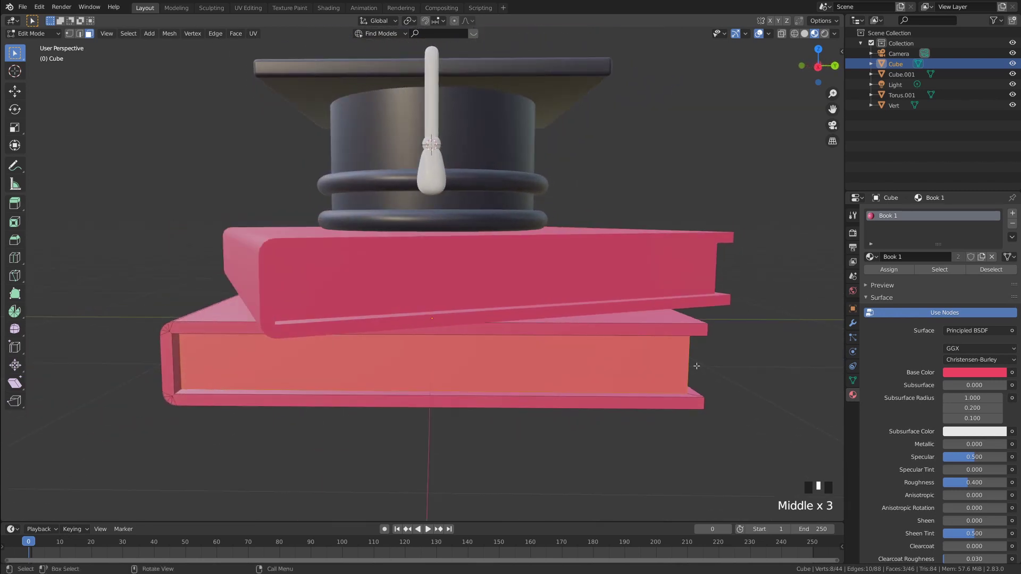
Add a material slot with a new Pages material and assign it to the page faces
click(1012, 213)
click(939, 277)
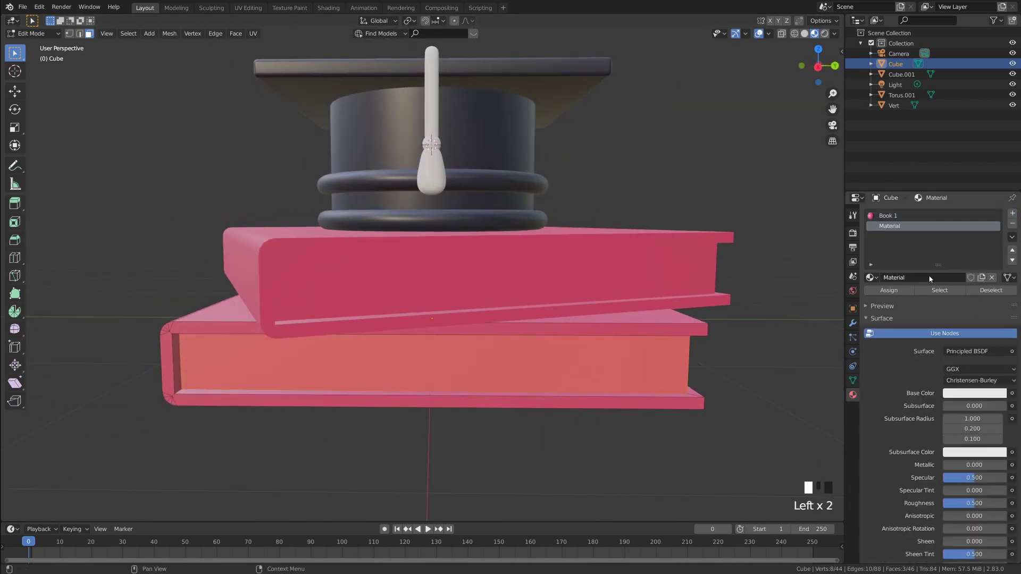
click(935, 278)
click(887, 291)
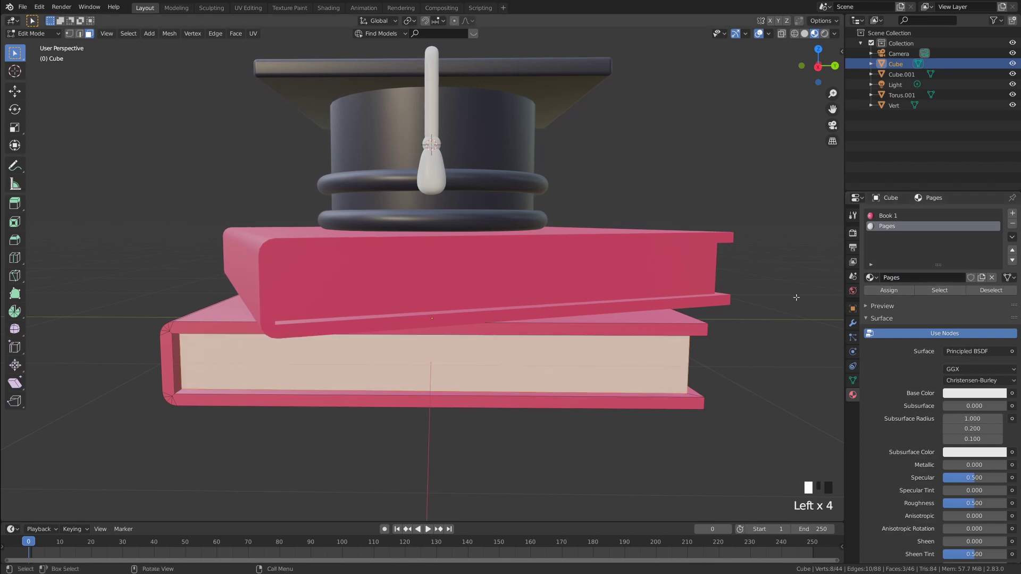
key(Tab)
Set the Pages material's roughness to 0.7
click(737, 336)
scroll(736, 335, down, 2)
click(888, 215)
click(887, 227)
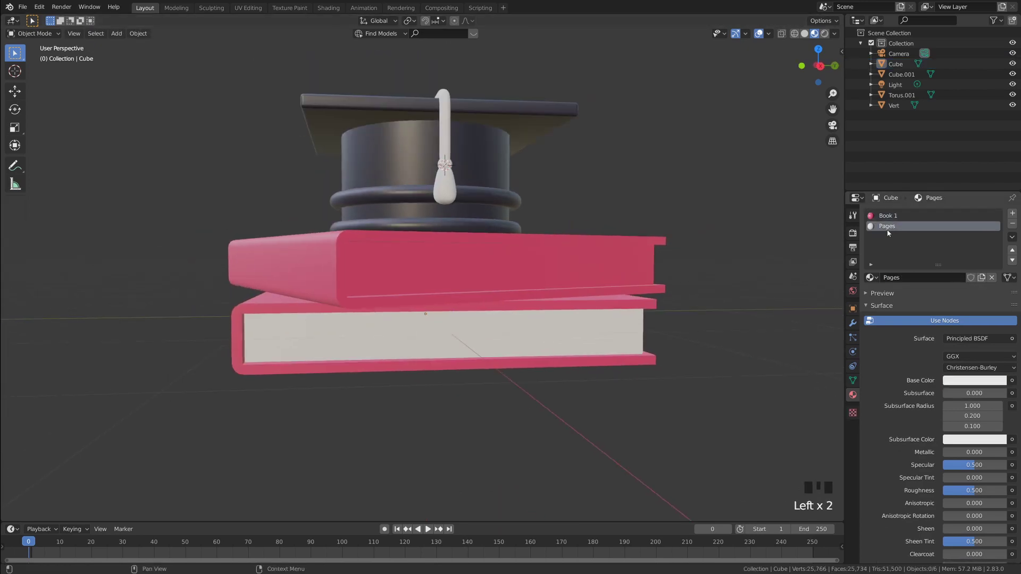
mouse_move(654, 324)
middle_down()
mouse_move(541, 333)
mouse_move(656, 315)
middle_up()
click(585, 335)
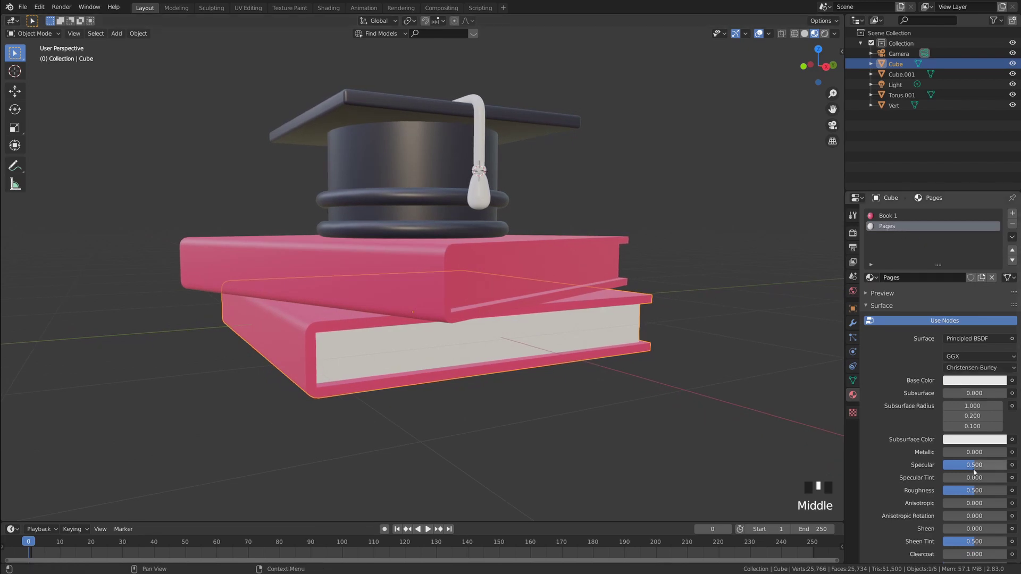
click(981, 490)
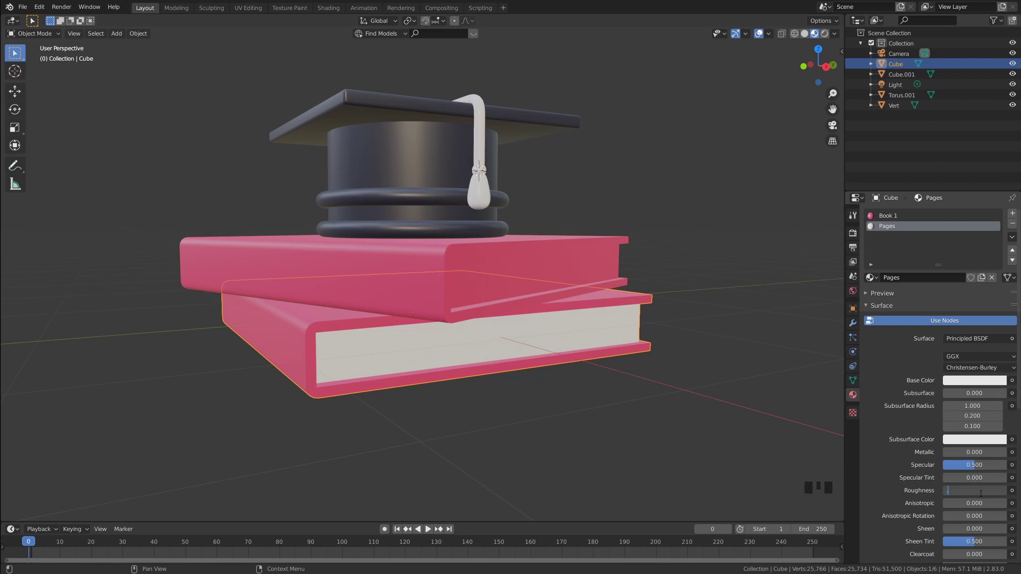
key(Return)
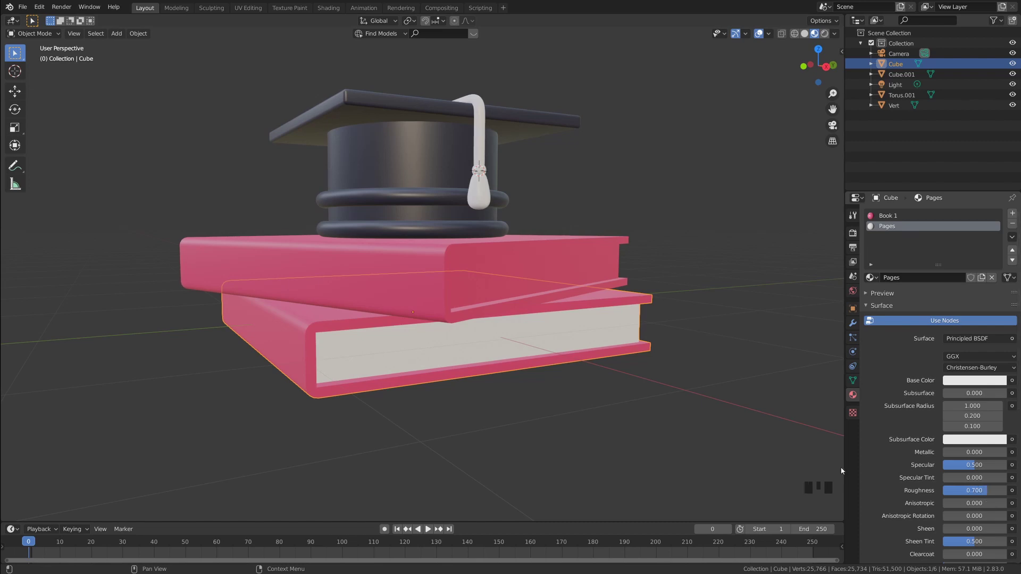
Raise Book 1's roughness to 0.75
click(697, 337)
middle_drag(697, 337, 794, 356)
click(560, 352)
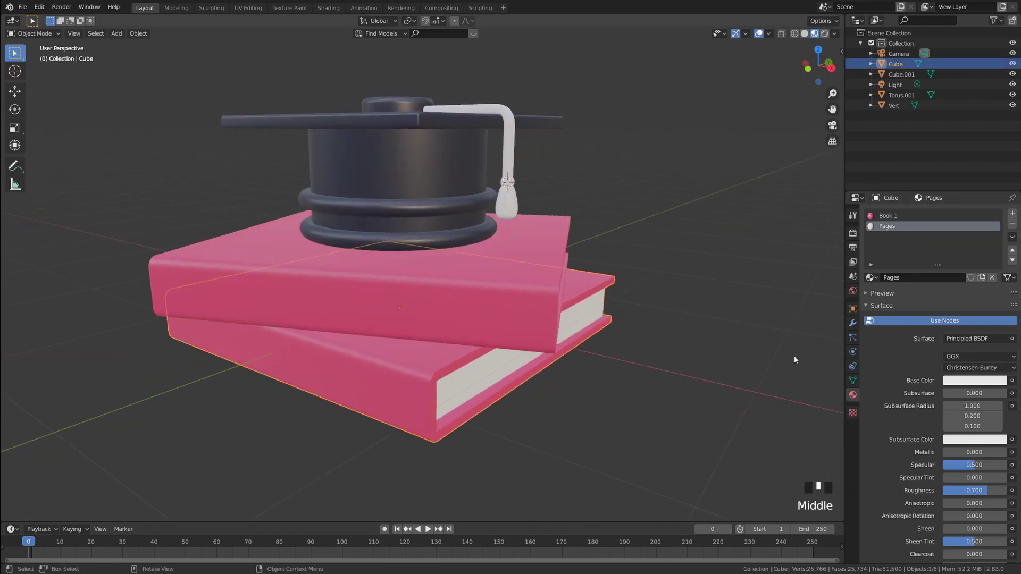
click(891, 215)
click(983, 490)
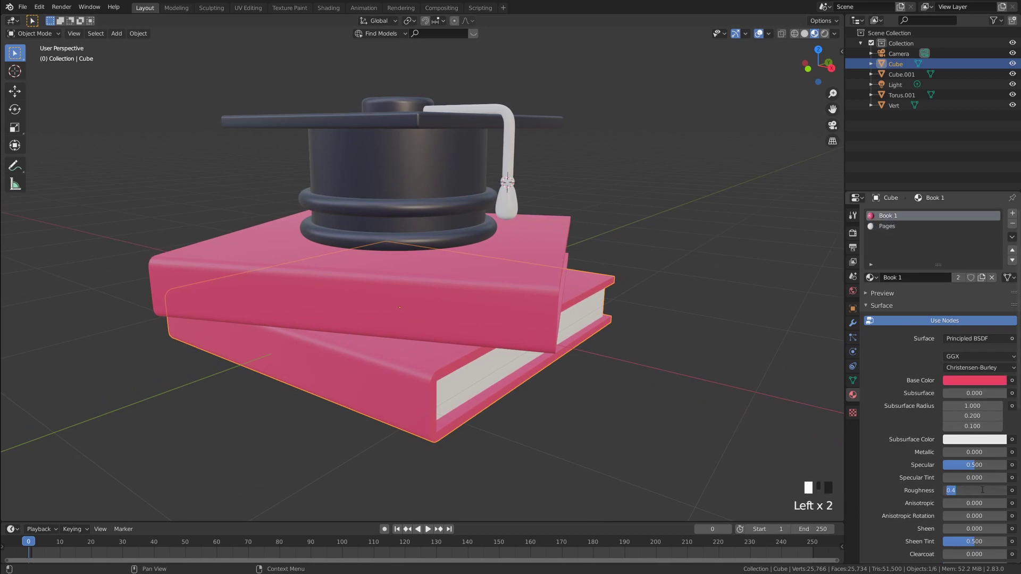
key(Return)
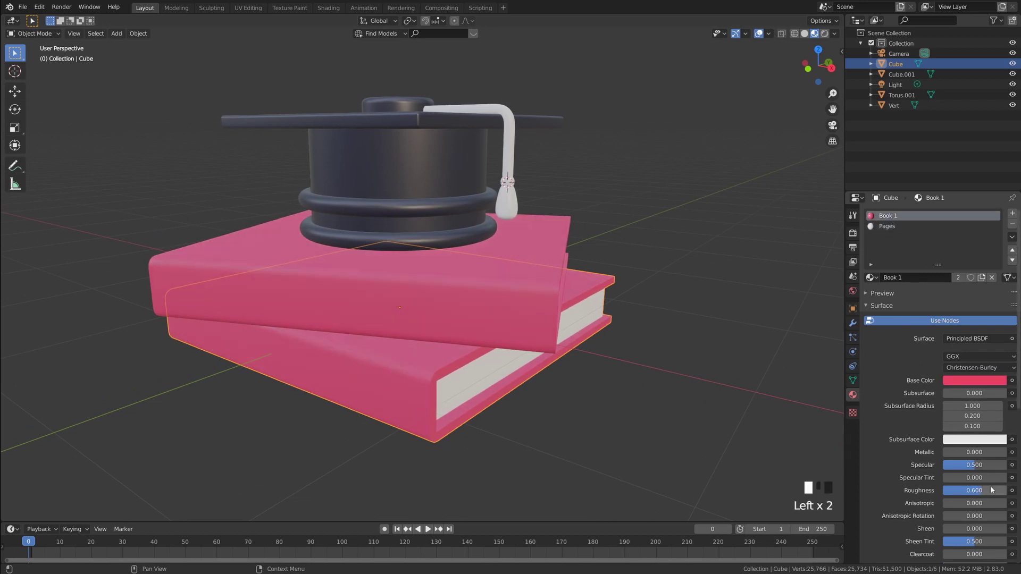
drag(991, 487, 997, 486)
key(Return)
Select the top book, Cube.001, and frame it in the view
click(694, 384)
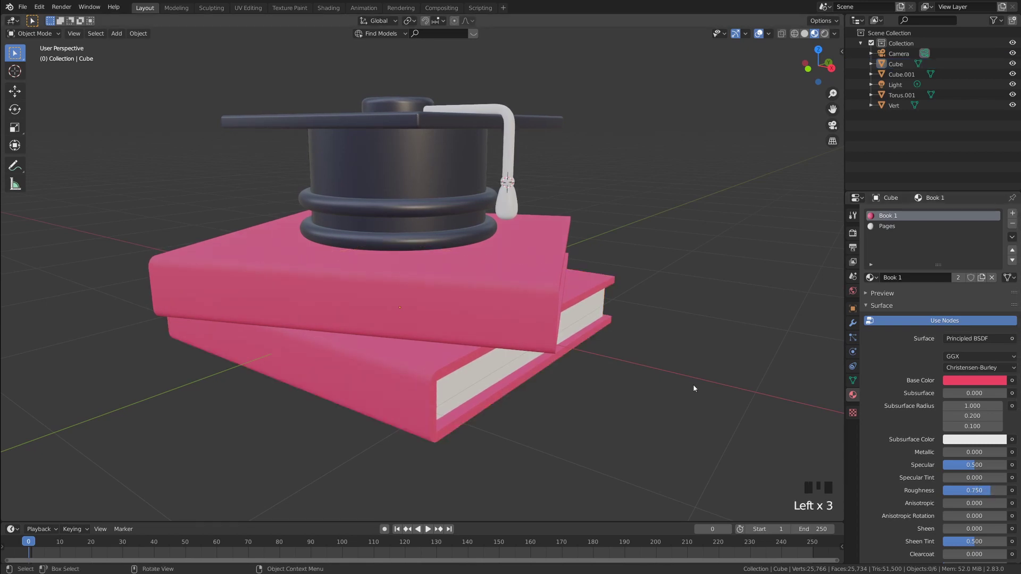
middle_drag(694, 384, 407, 339)
click(500, 309)
middle_drag(500, 310, 700, 275)
Replace the top book's Book 1 slot with a new purple Book 2 material, roughness 0.75
click(1013, 223)
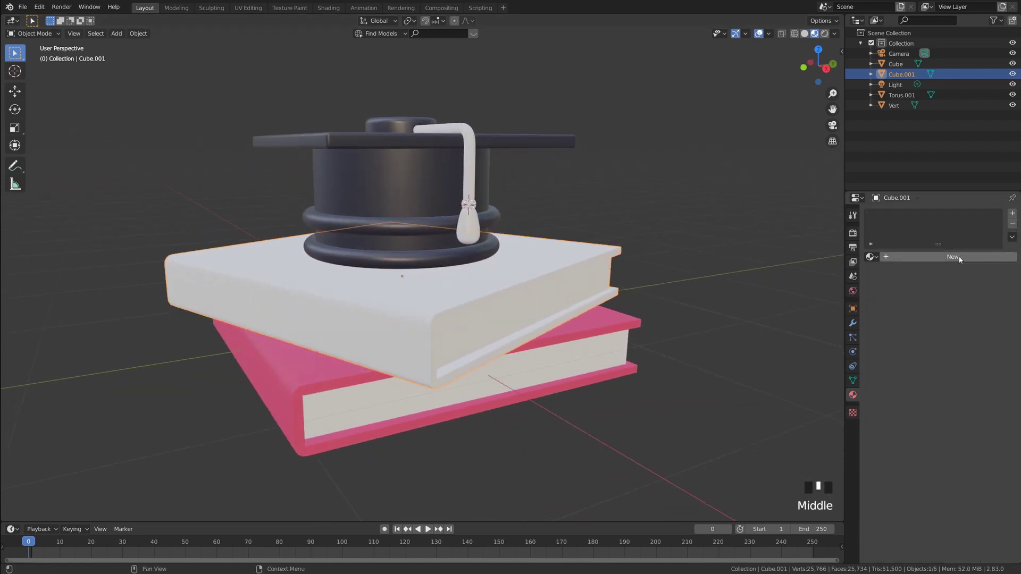
click(953, 257)
click(926, 256)
text(Book 2)
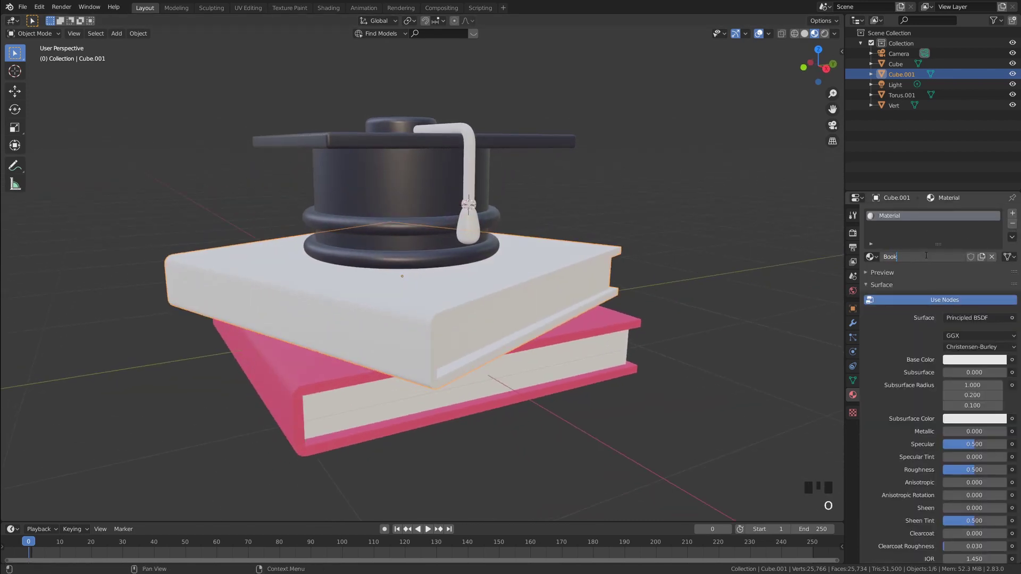
key(Return)
click(974, 359)
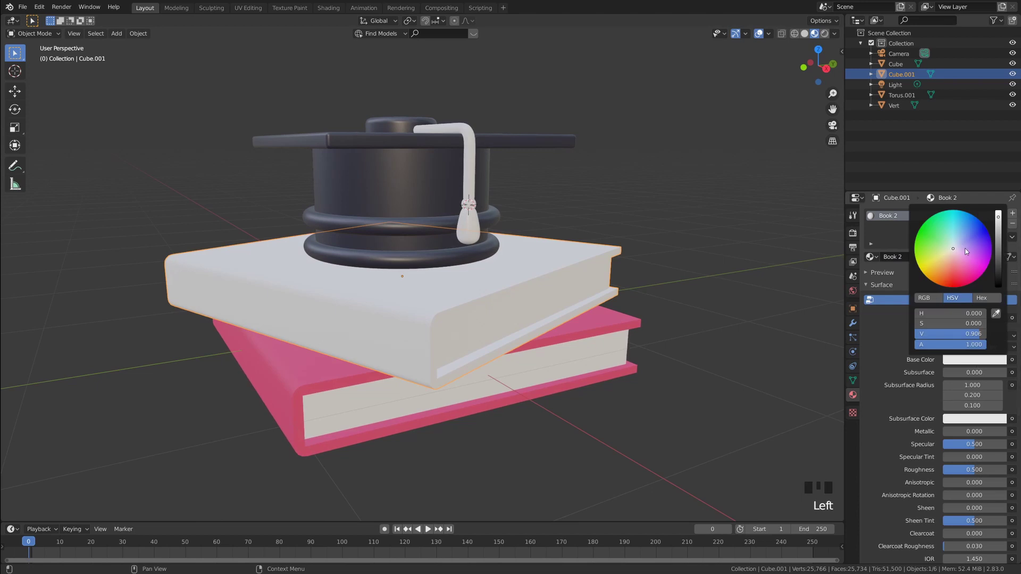
drag(960, 245, 979, 238)
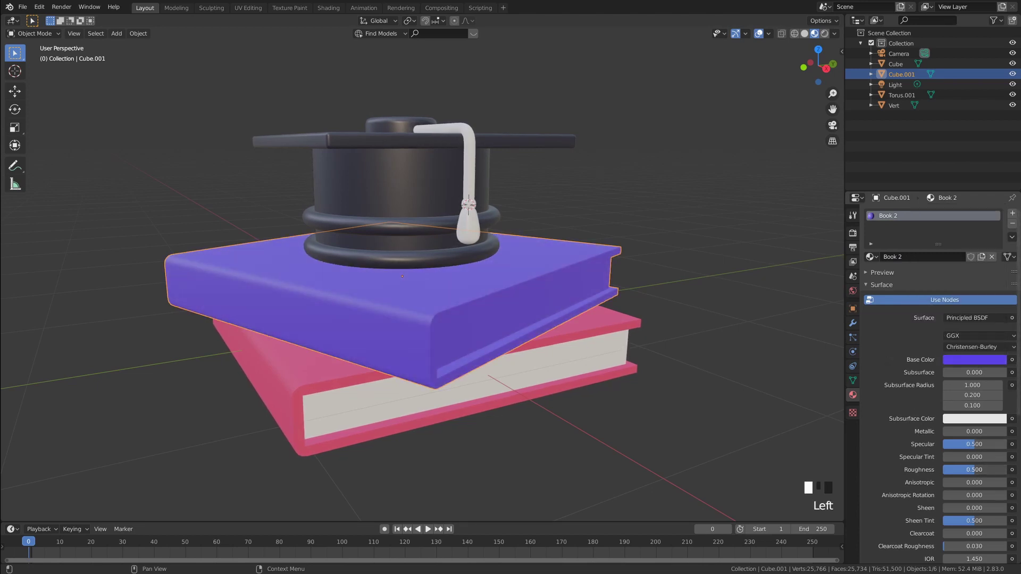
key(Return)
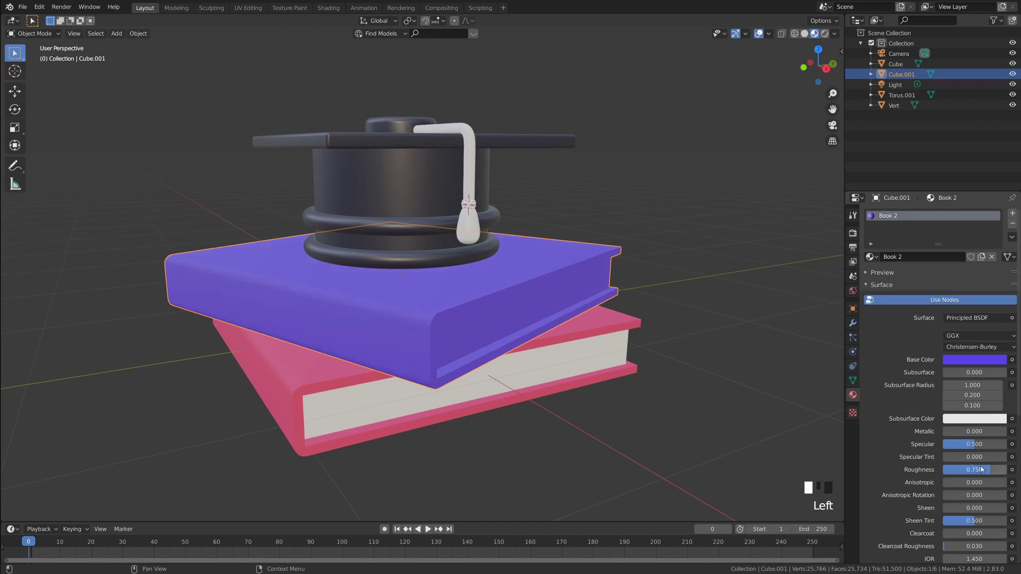
In Edit Mode, select the top book's three page faces
key(Tab)
middle_drag(628, 320, 674, 312)
click(612, 313)
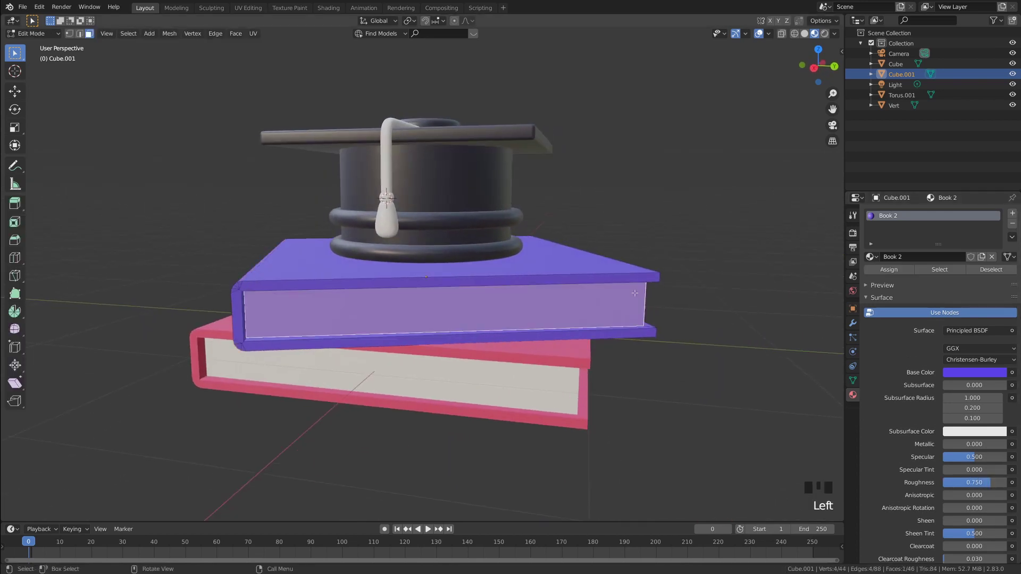
shift+click(532, 308)
middle_drag(612, 314, 612, 290)
shift+click(447, 303)
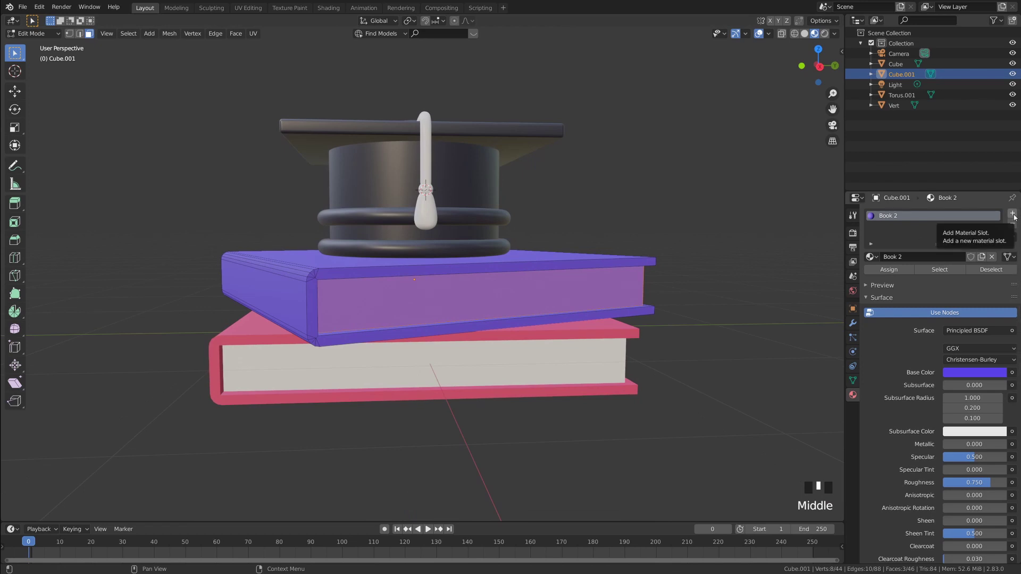
Add a slot with the existing Pages material and assign it to those faces
click(1014, 215)
click(873, 278)
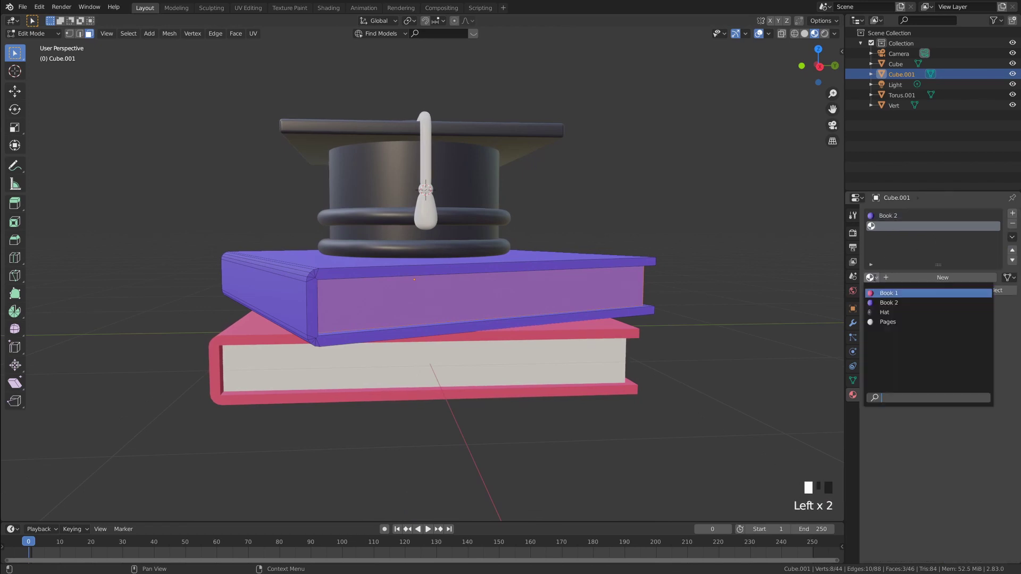
click(888, 323)
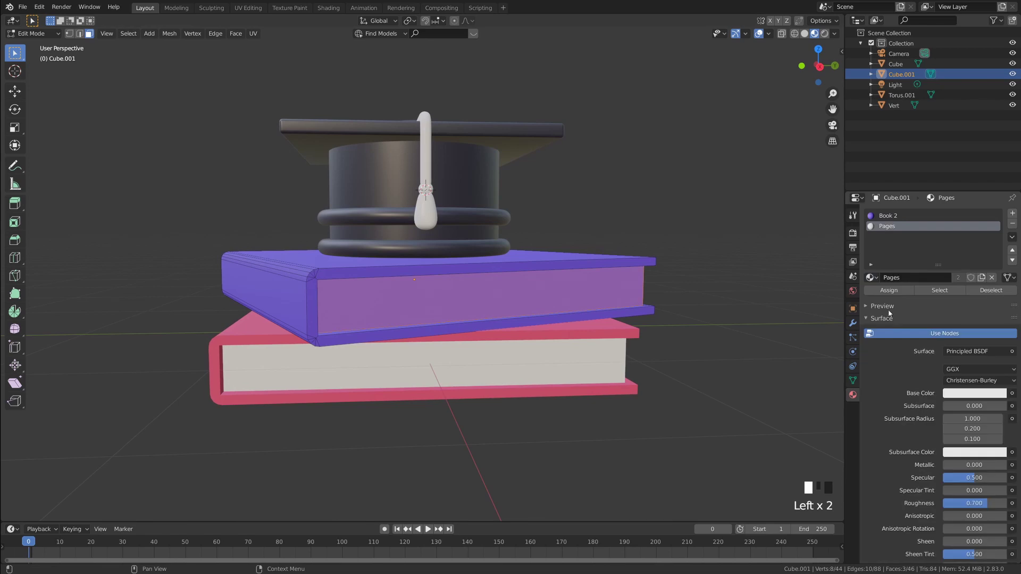
click(886, 290)
key(Tab)
Orbit around the scene and select the cap's tassel
scroll(709, 314, down, 2)
click(709, 313)
middle_drag(709, 314, 528, 296)
scroll(576, 318, up, 4)
scroll(557, 358, down, 2)
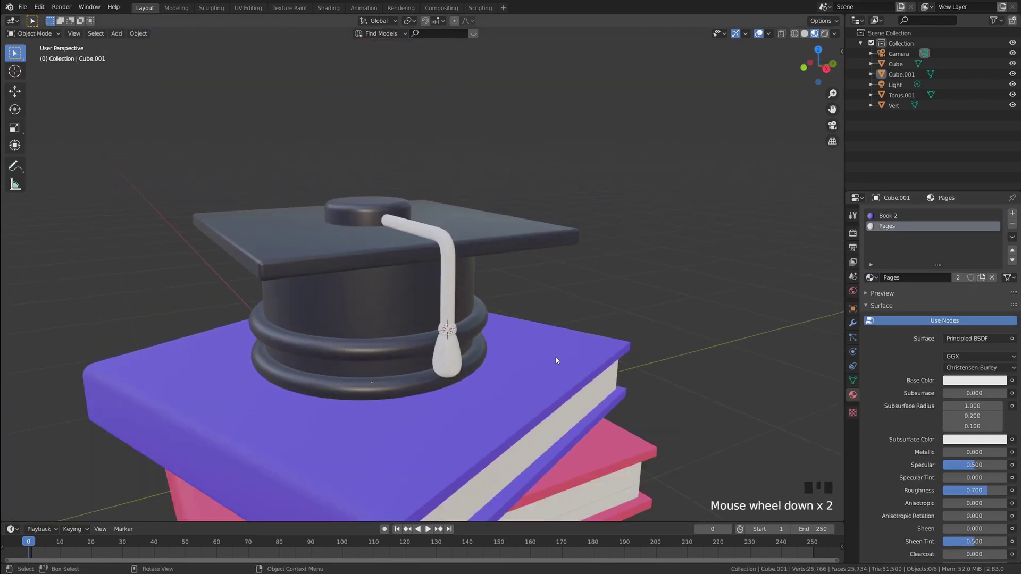
middle_drag(557, 358, 537, 341)
click(500, 348)
Give the tassel a new gold material named Rope
click(926, 257)
click(929, 259)
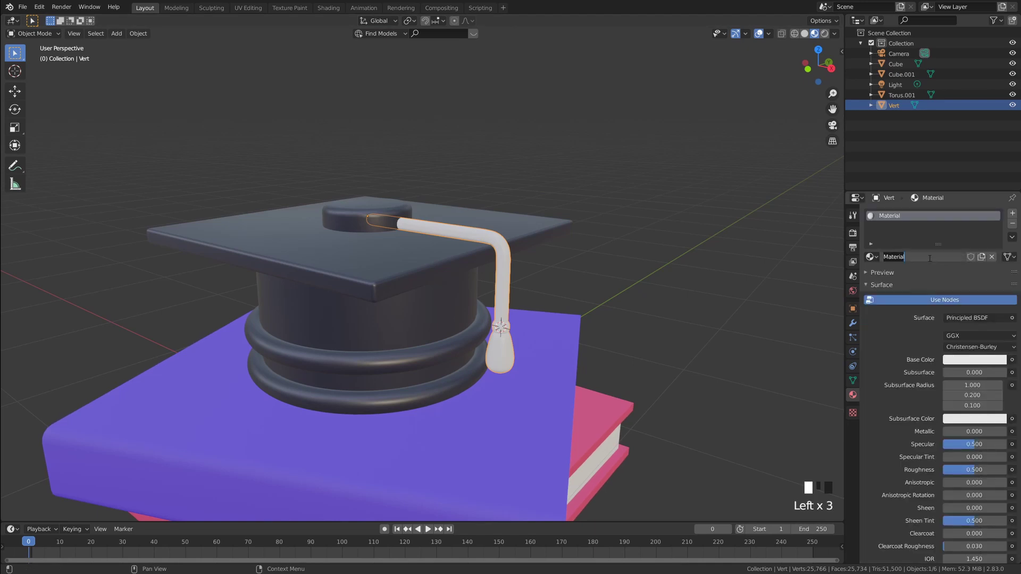
text(Rope)
key(Return)
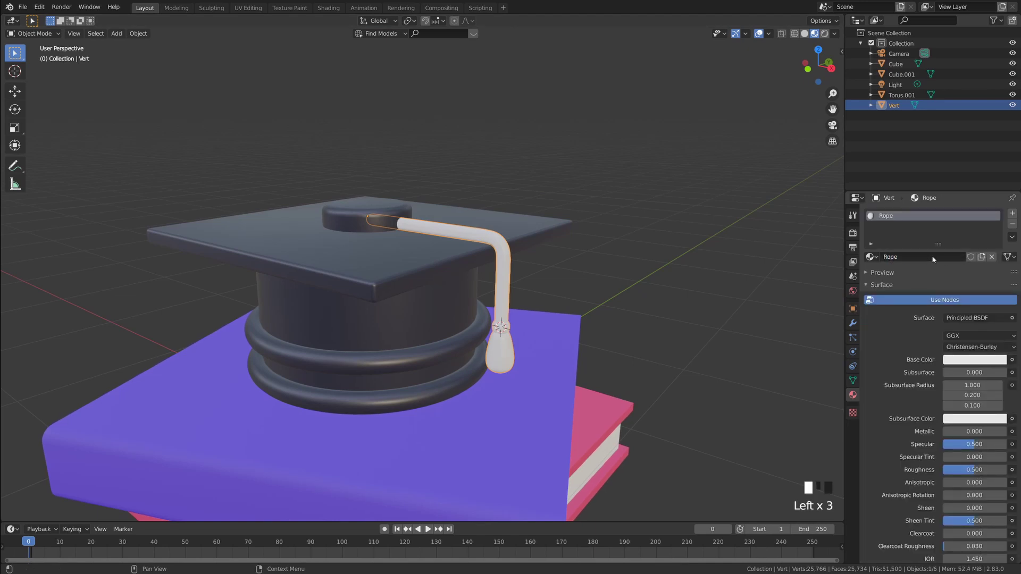
click(975, 360)
drag(951, 256, 936, 273)
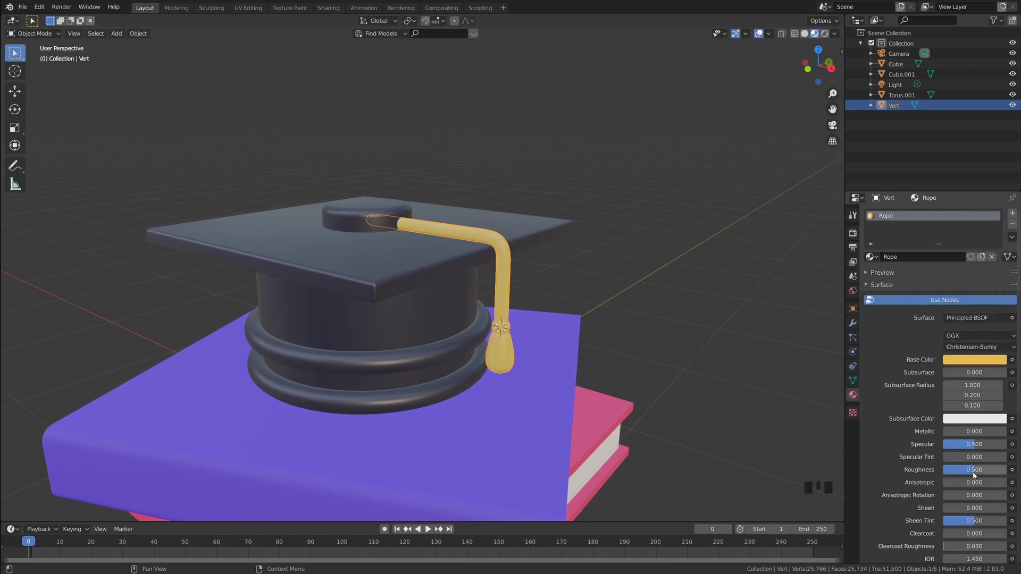
Set the Rope material's roughness to 0.85
drag(974, 471, 1000, 469)
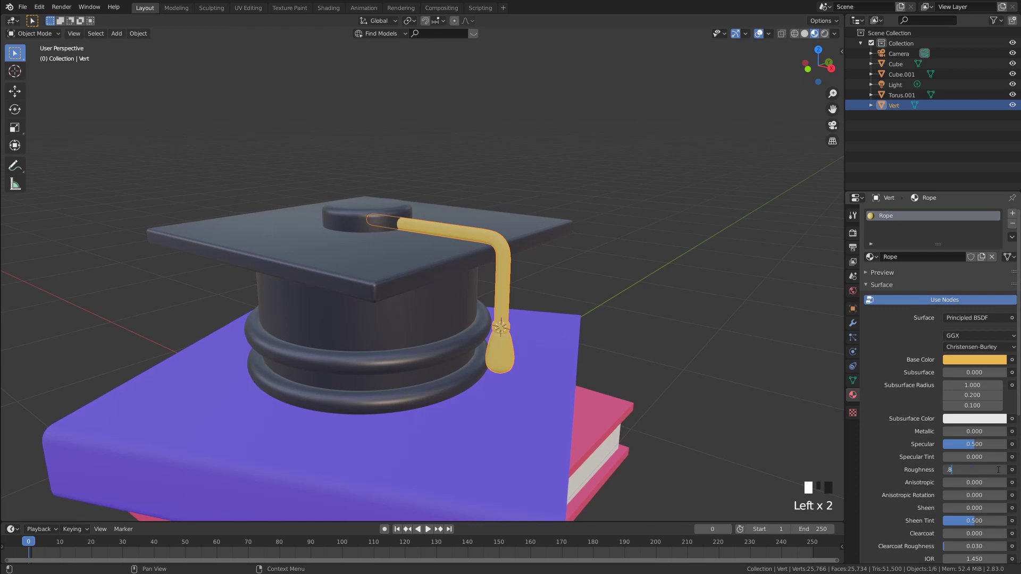
text(5)
key(Return)
click(615, 308)
Orbit to a lower side view and reselect the tassel object
middle_drag(615, 307, 597, 321)
scroll(634, 304, up, 4)
click(593, 319)
key(Tab)
key(Tab)
scroll(607, 338, up, 2)
click(503, 295)
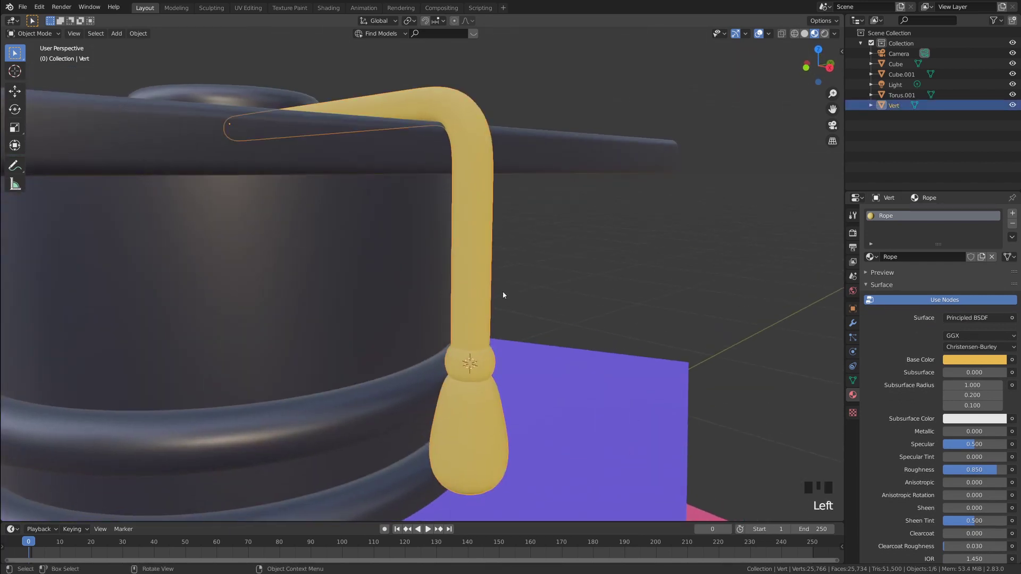
In Edit Mode, select the tassel's whole ring bead with L
scroll(531, 292, down, 2)
key(Tab)
scroll(533, 292, up, 1)
middle_drag(534, 292, 544, 292)
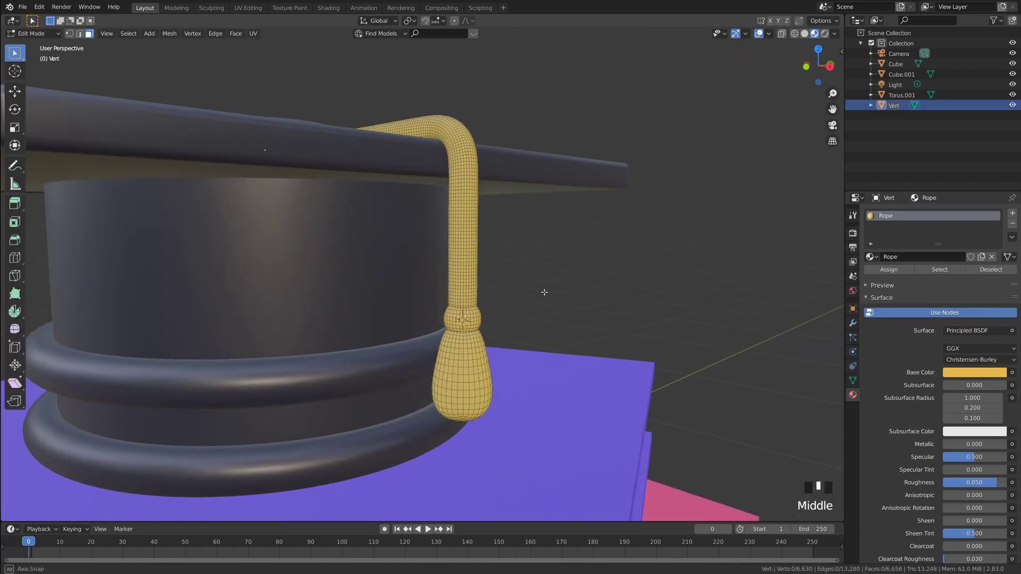
scroll(544, 292, up, 1)
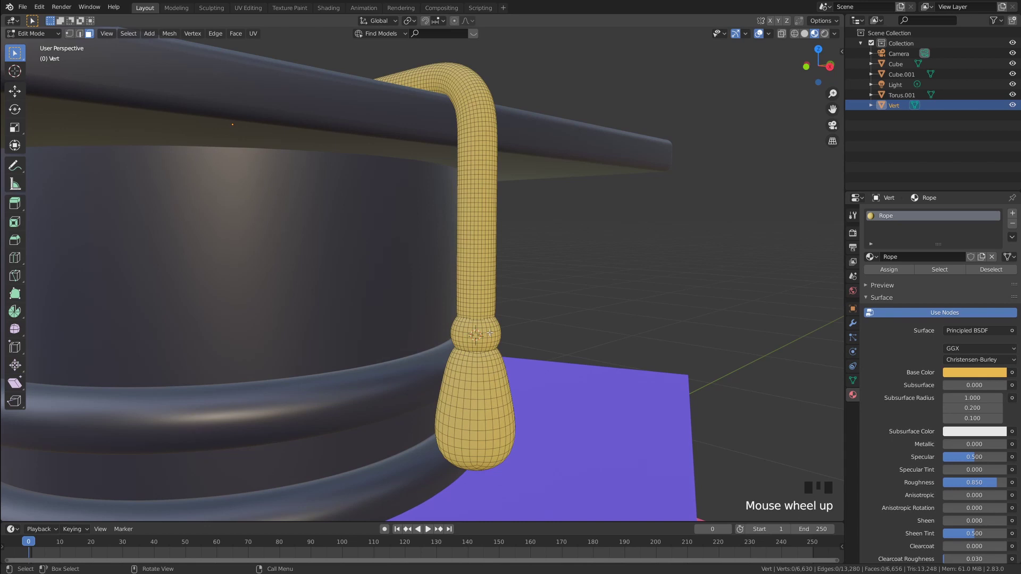
key(l)
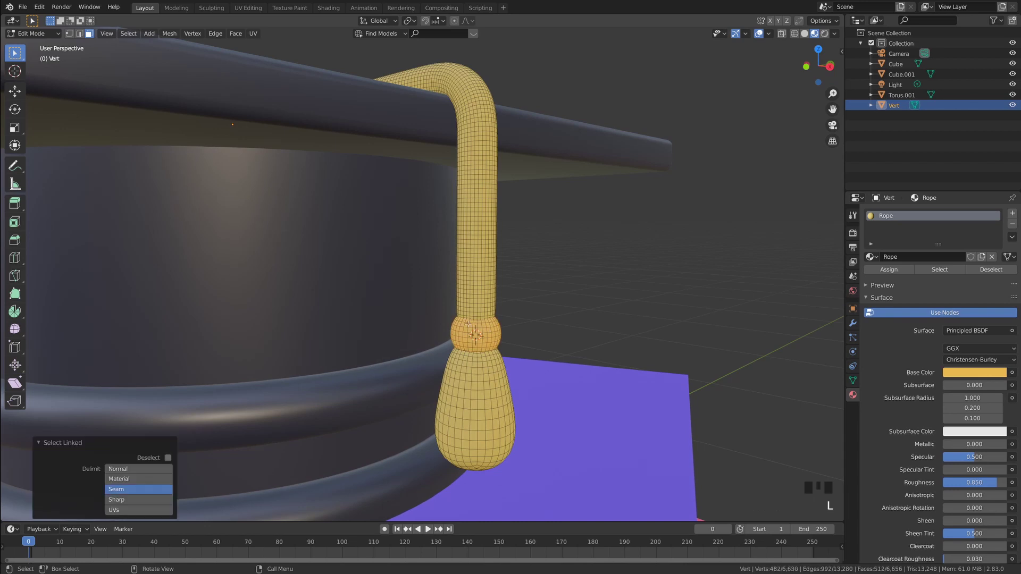
Add a slot with a new Bead material and assign it to the ring
click(1012, 213)
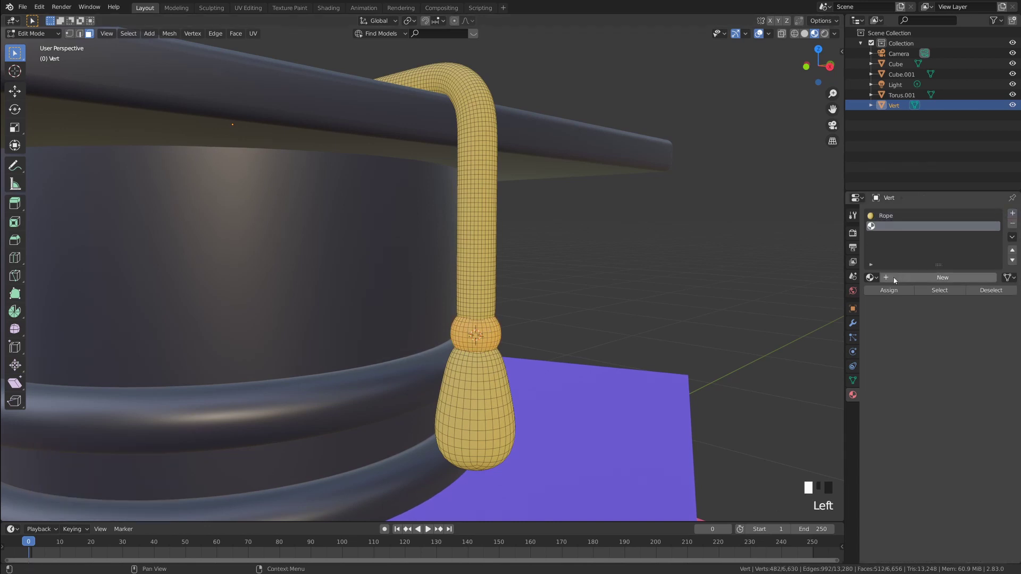
click(895, 278)
click(933, 278)
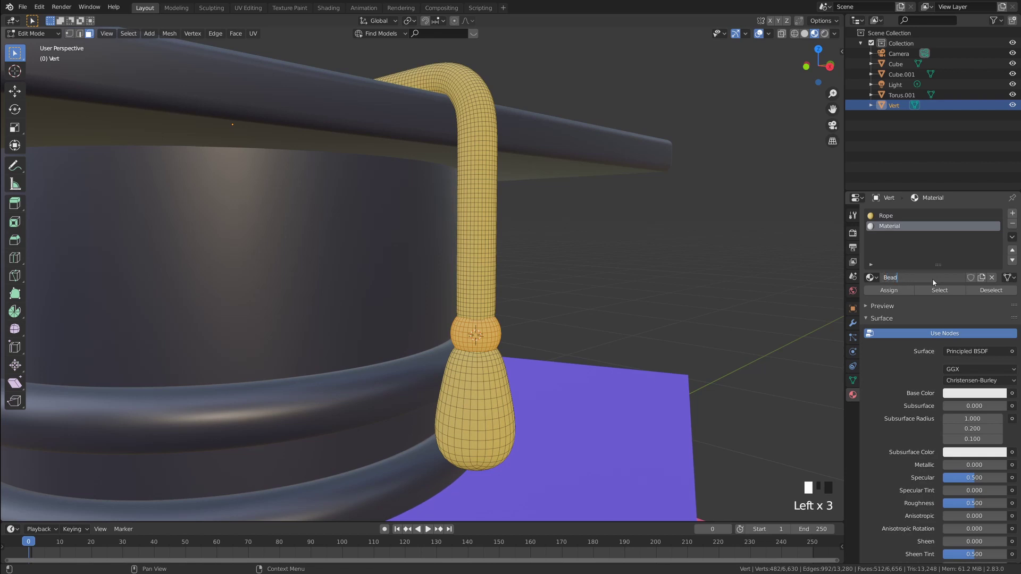
click(889, 290)
key(Tab)
Set the Bead material's base colour to magenta pink
click(741, 303)
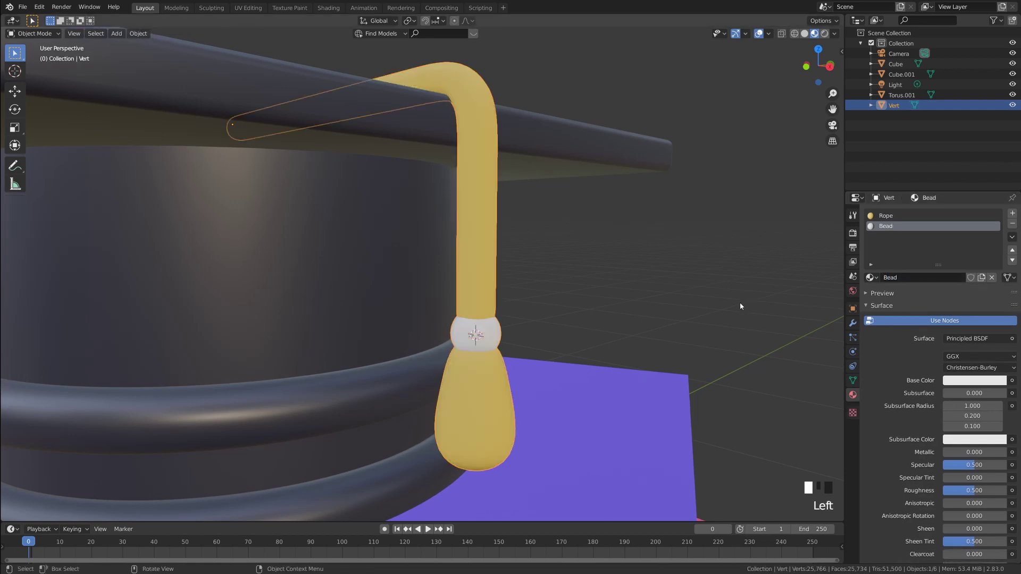
click(492, 318)
click(975, 381)
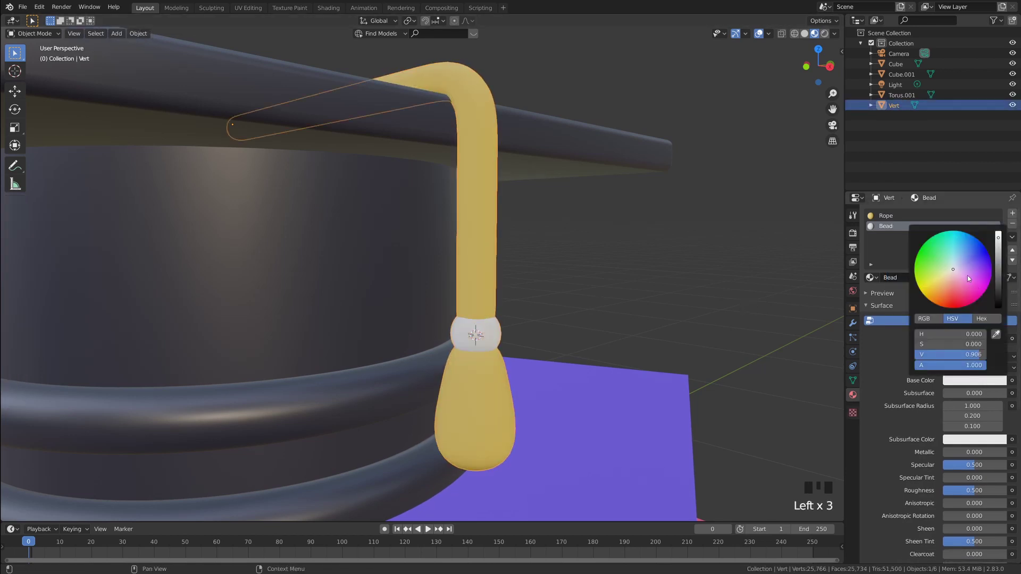
drag(953, 271, 967, 286)
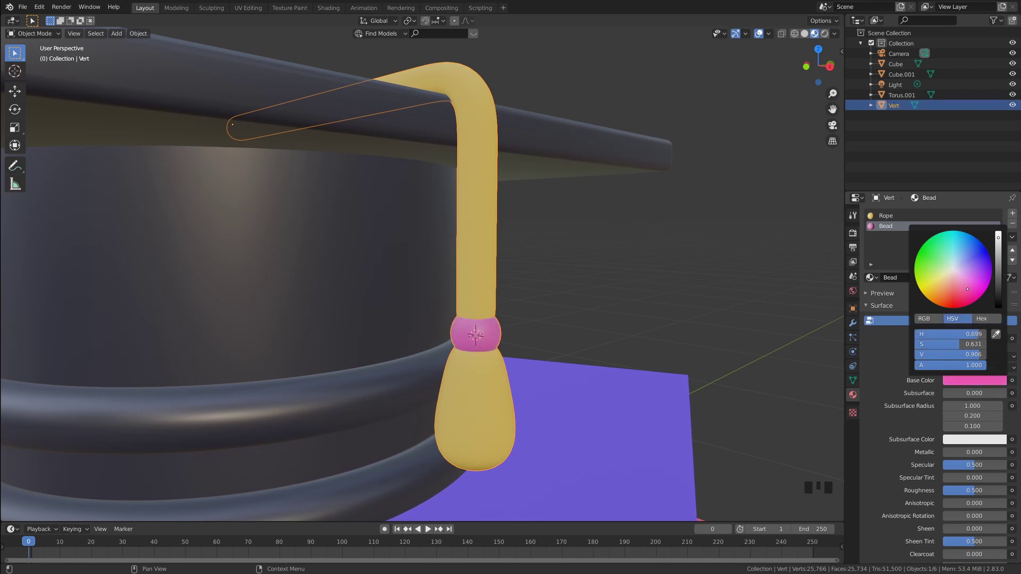
click(879, 365)
Set the Bead material's roughness to 0.4
double_click(984, 492)
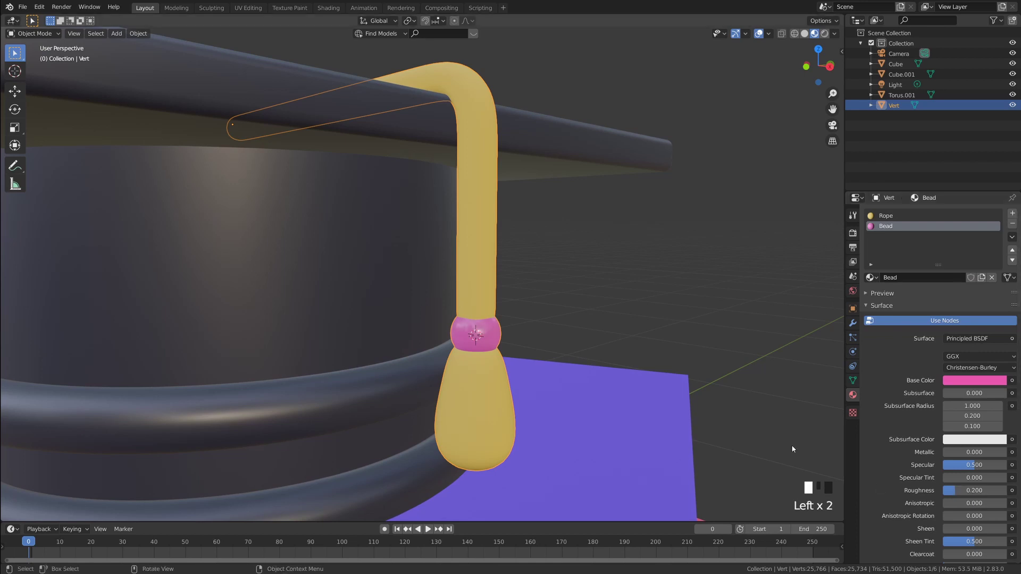
drag(984, 492, 1008, 492)
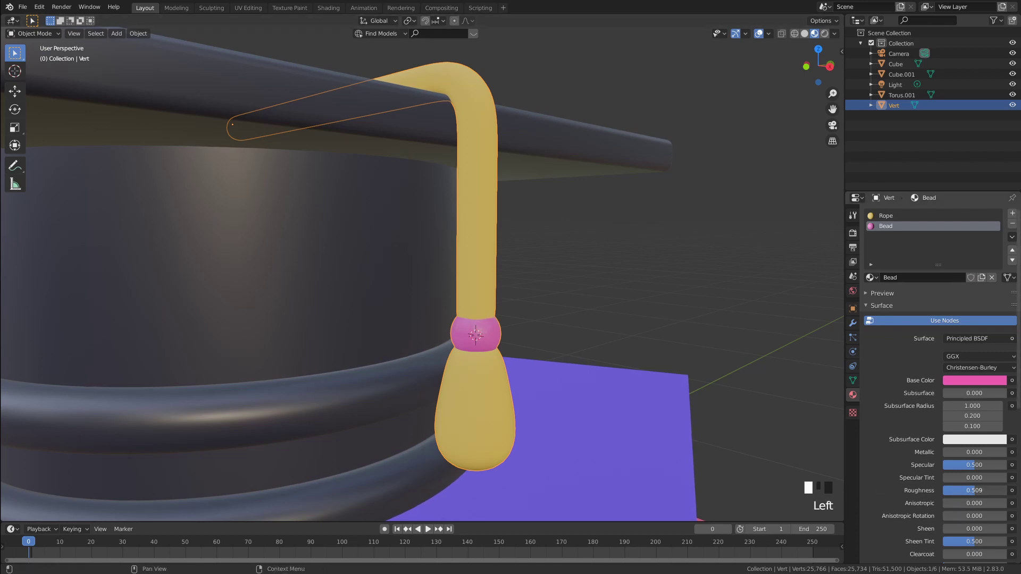
text(0.4)
click(615, 285)
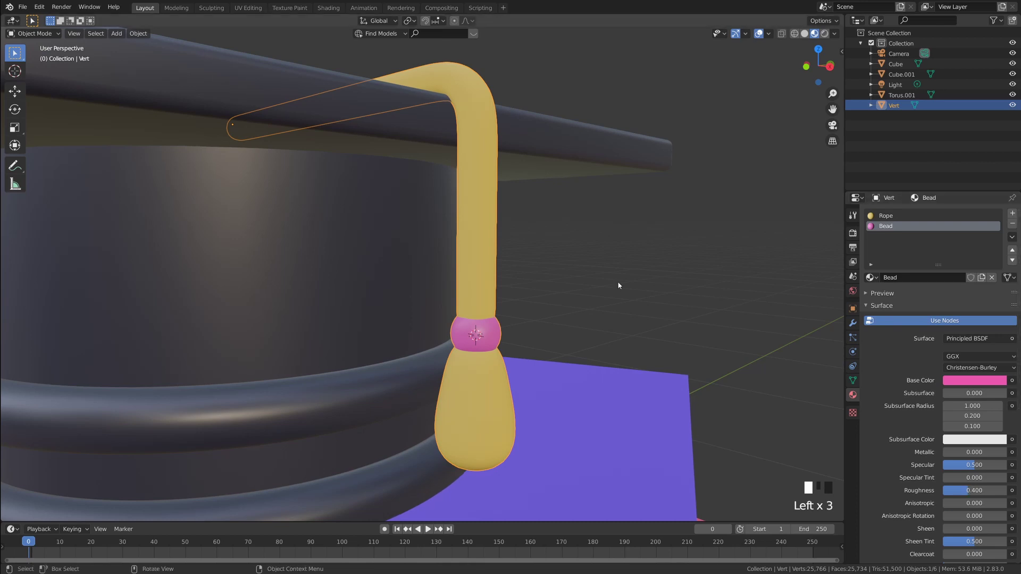
middle_drag(615, 286, 513, 278)
scroll(612, 301, down, 4)
scroll(531, 317, up, 3)
Select the 1000 W point light and switch the viewport to Rendered shading
click(536, 281)
scroll(536, 280, down, 5)
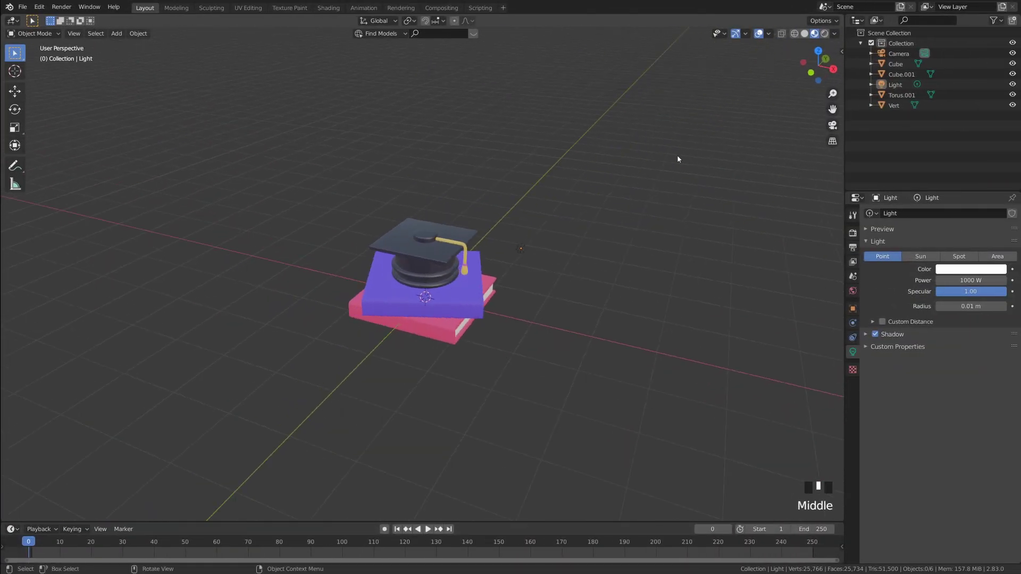
click(825, 33)
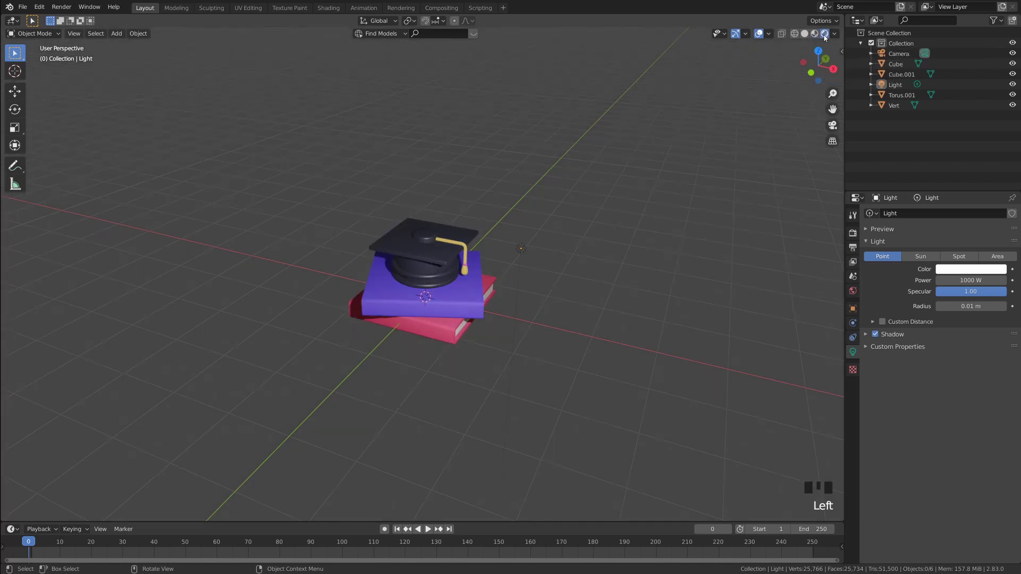
mouse_move(553, 202)
middle_down()
mouse_move(568, 221)
mouse_move(496, 265)
middle_up()
click(551, 240)
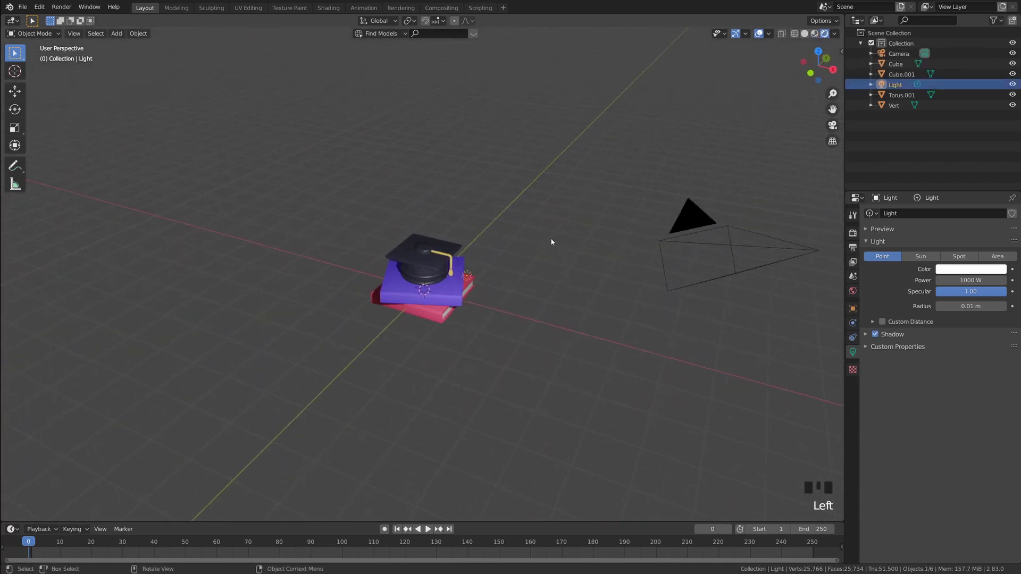
middle_drag(551, 239, 660, 220)
scroll(652, 218, up, 2)
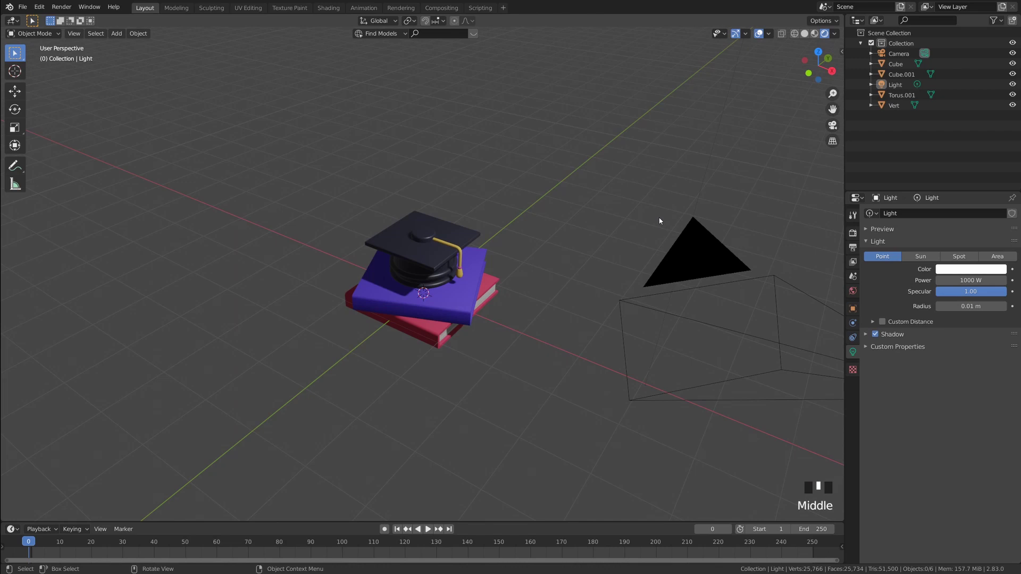
Move the point light down close to the cap and books
middle_drag(660, 220, 623, 167)
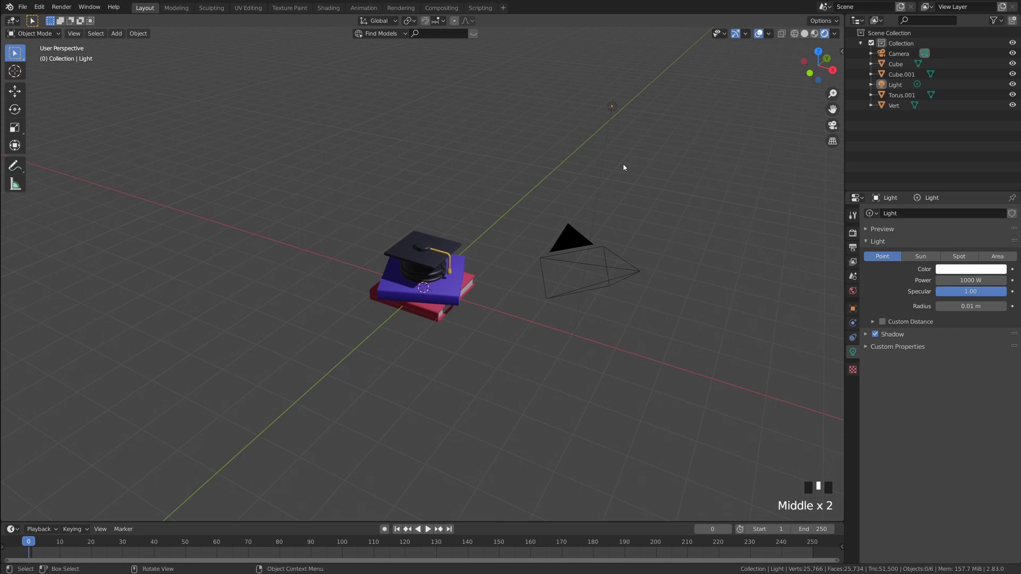
middle_drag(625, 166, 582, 180)
click(596, 127)
key(g)
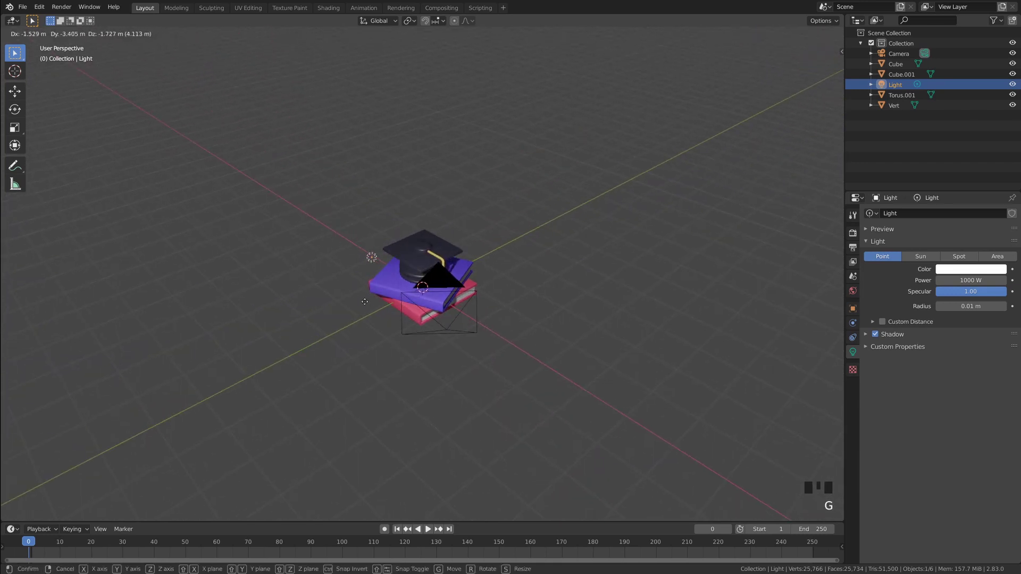
click(427, 319)
middle_drag(427, 319, 506, 280)
key(g)
click(444, 306)
Duplicate the light as Light.001, offset about 5.29 m along X
scroll(500, 287, up, 2)
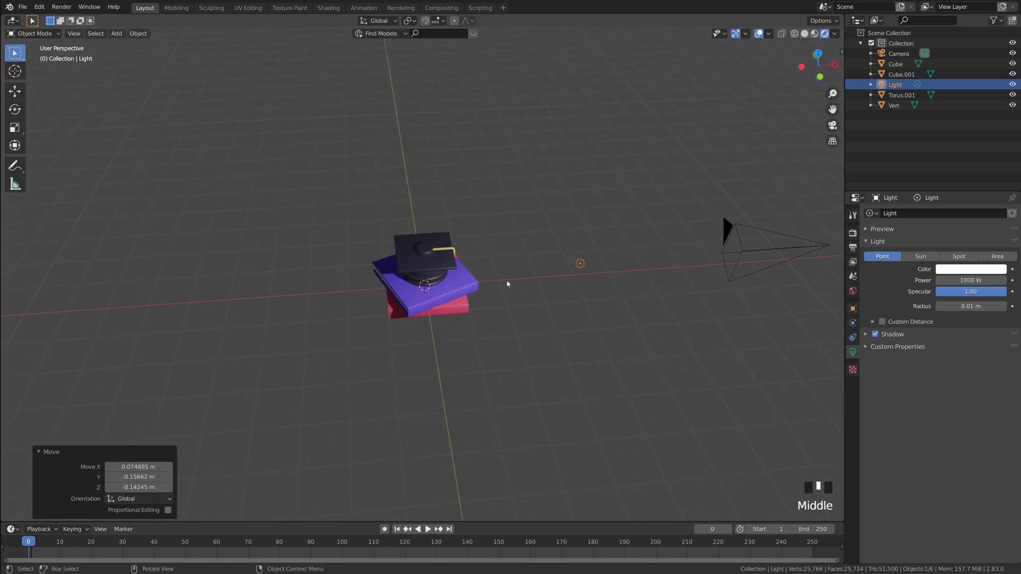
key(shift+d)
click(205, 266)
middle_drag(307, 209, 260, 174)
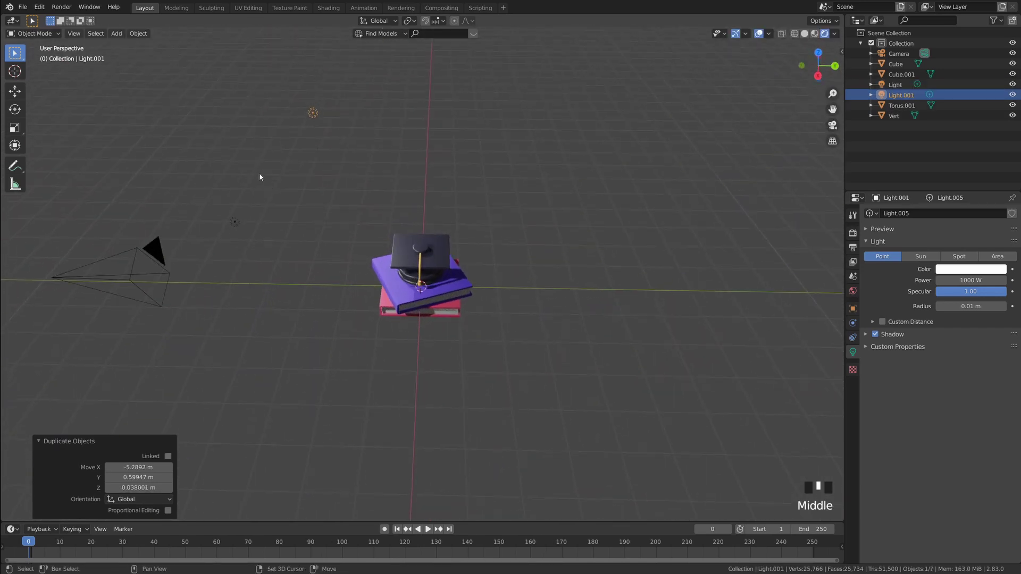
Duplicate Light.001 into a third light, Light.002, offset about 7.72 m along Y
key(shift+d)
click(553, 217)
middle_drag(554, 217, 592, 228)
scroll(607, 221, down, 1)
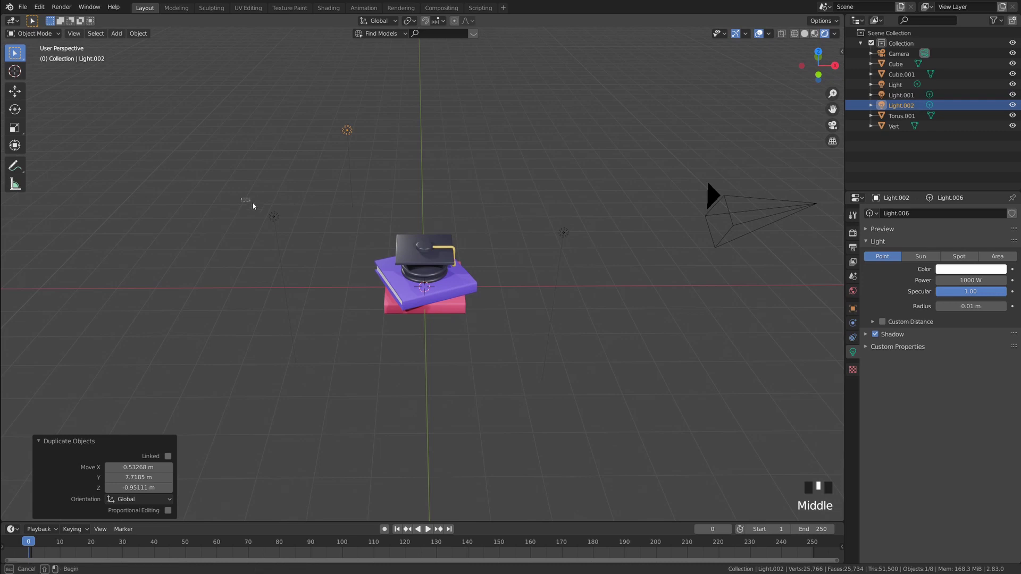
click(269, 213)
middle_drag(269, 213, 327, 251)
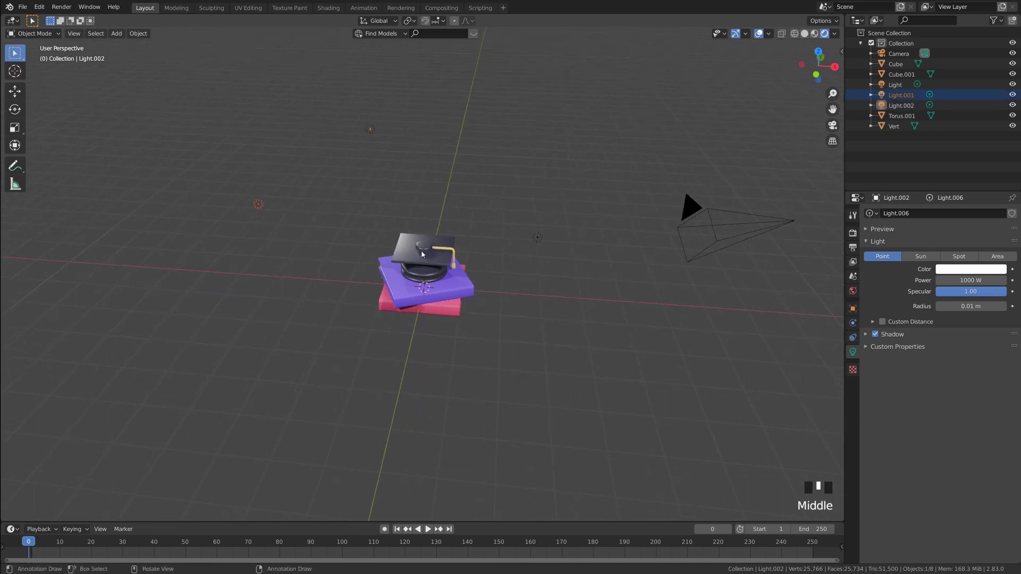
middle_drag(422, 254, 430, 223)
click(433, 213)
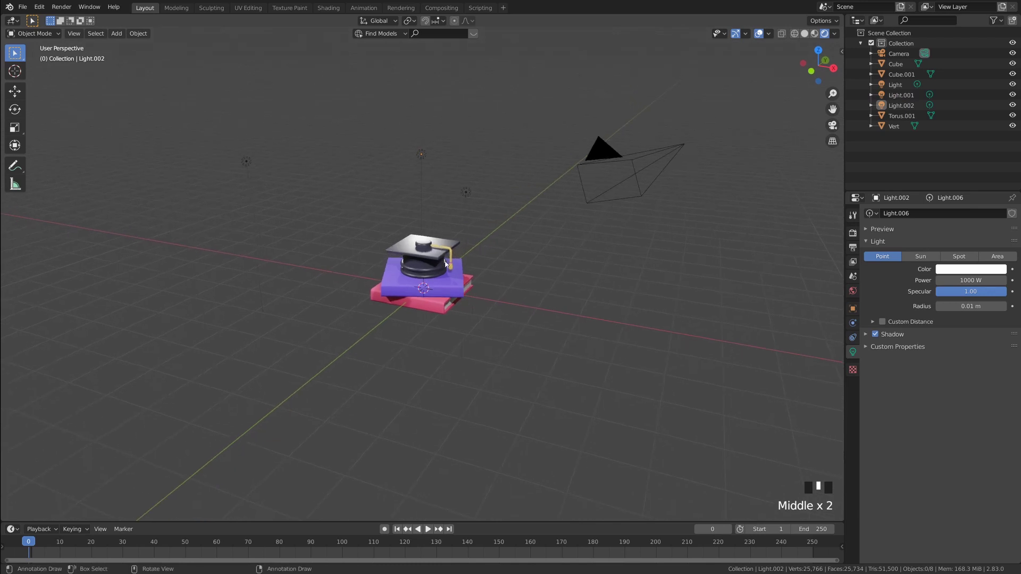
middle_drag(446, 263, 491, 250)
scroll(492, 255, up, 1)
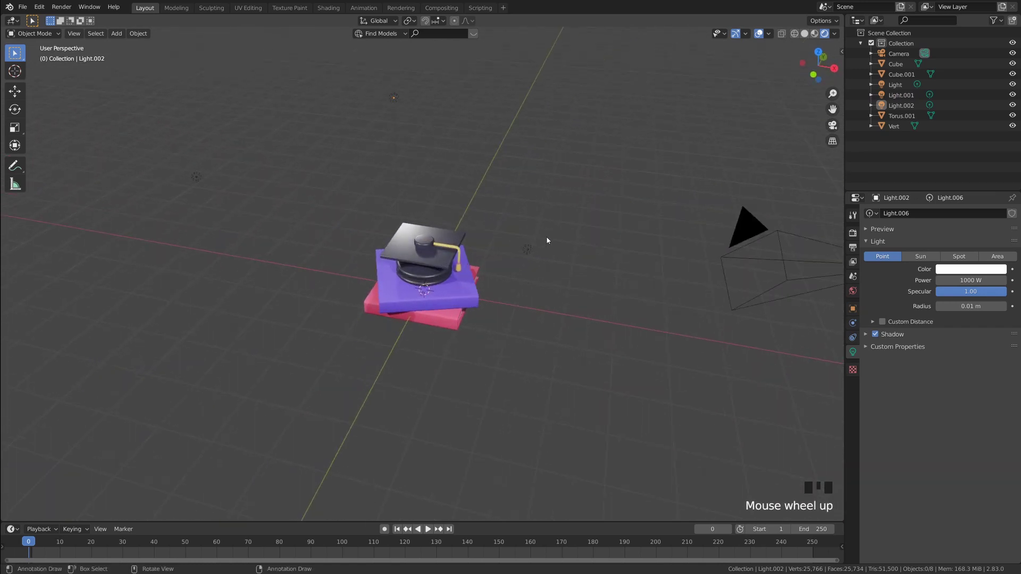
In Render Properties, choose a contrast preset from the Color Management Look list
click(853, 233)
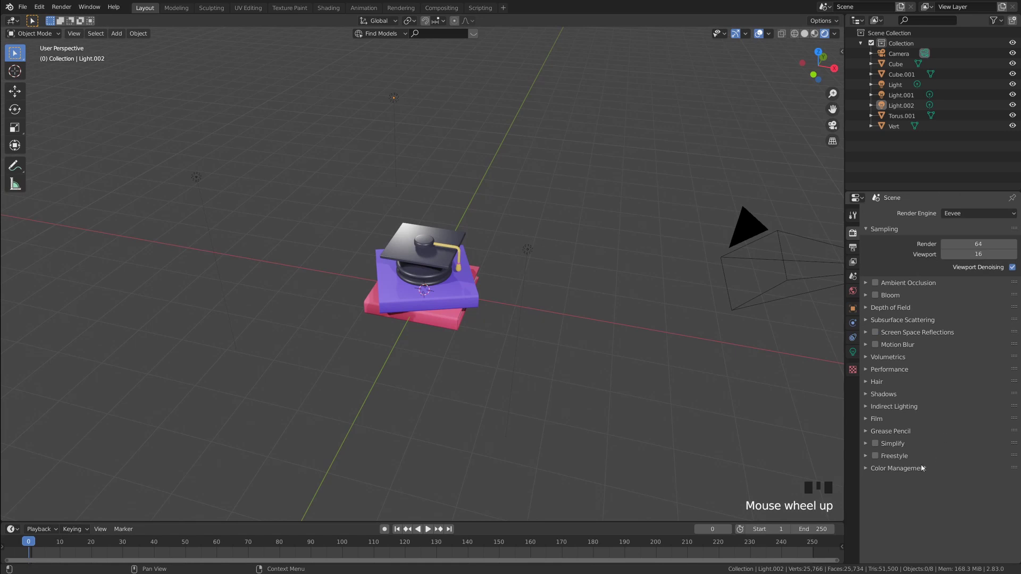
click(887, 470)
click(975, 504)
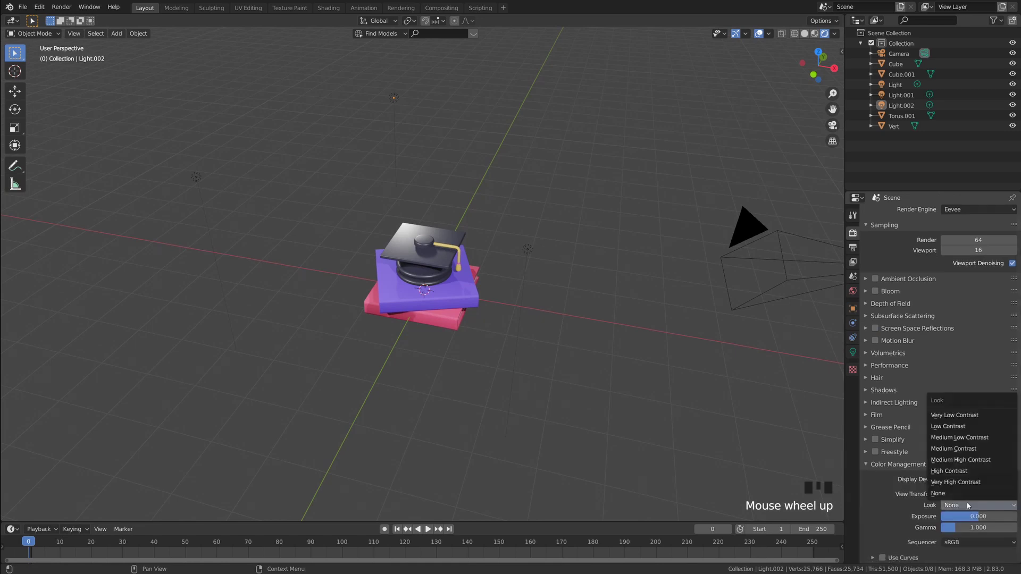
click(963, 473)
click(898, 465)
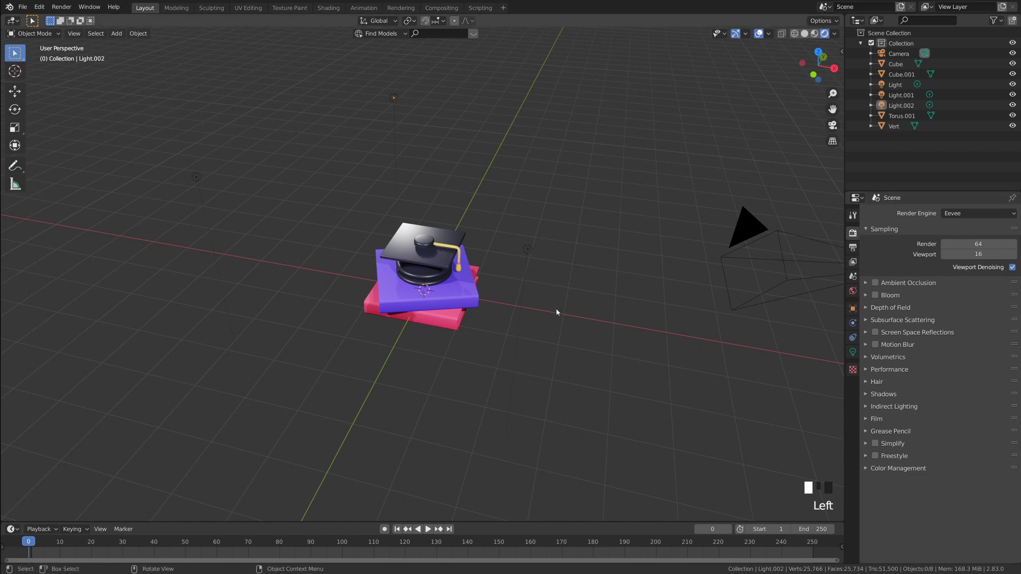
Briefly expand the Film settings, then select the first point light
middle_drag(557, 313, 525, 274)
middle_drag(451, 264, 510, 276)
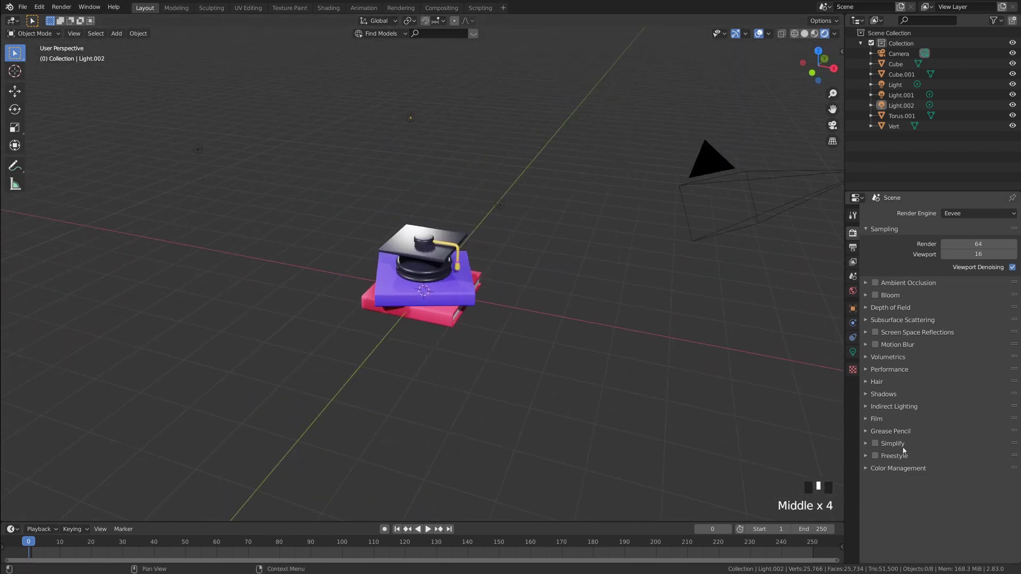
click(871, 419)
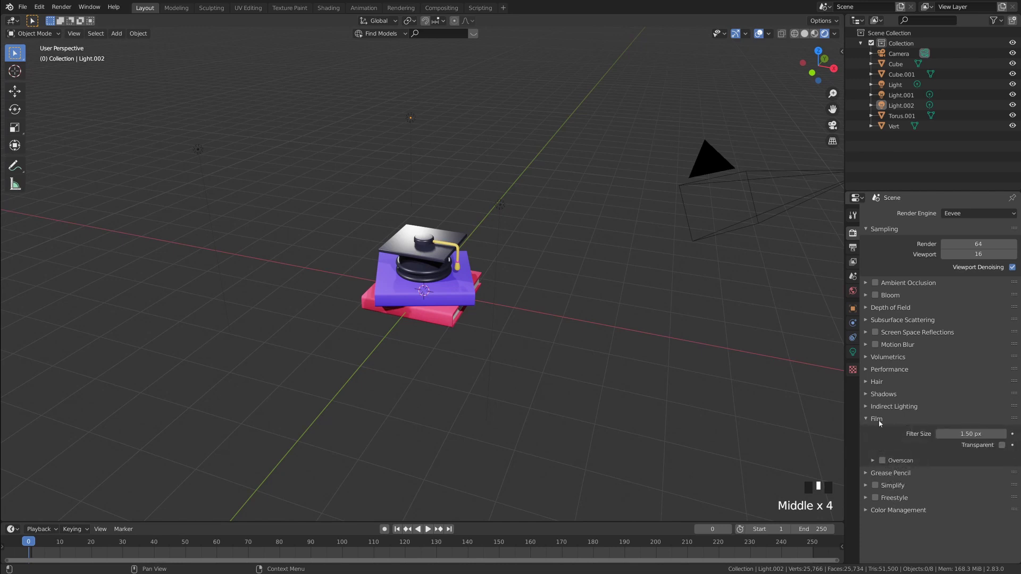
click(871, 419)
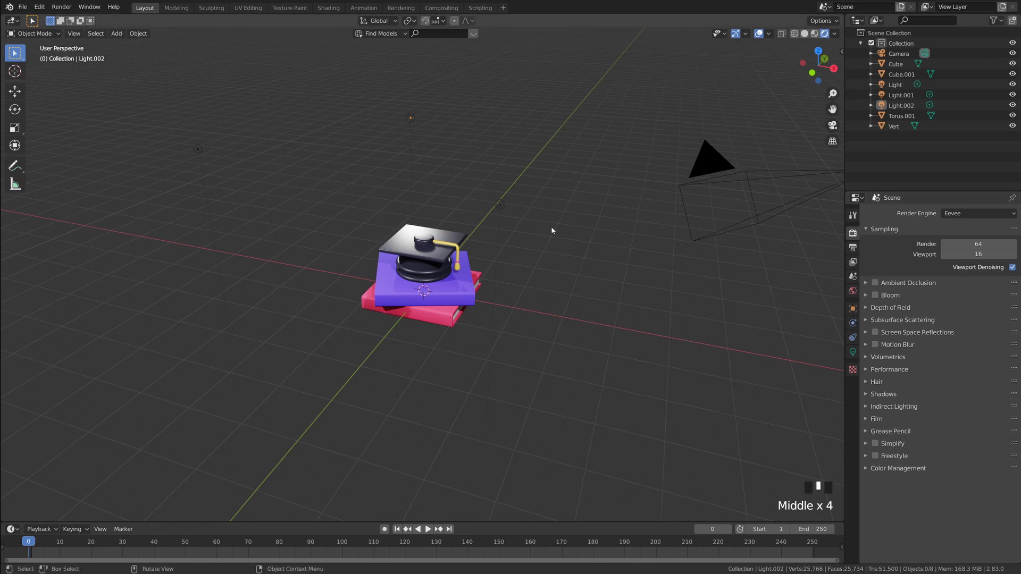
click(500, 205)
middle_drag(541, 224, 677, 277)
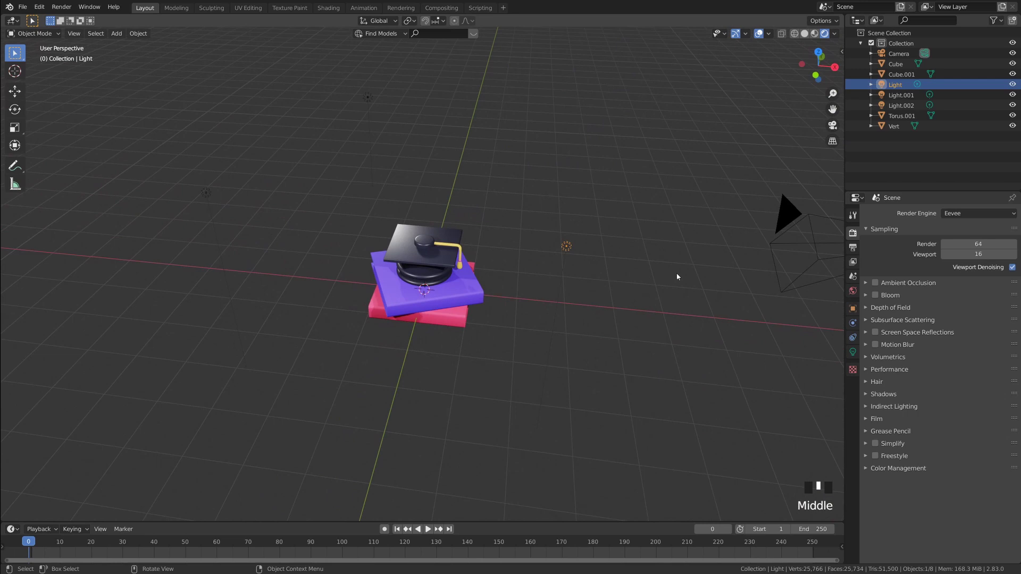
Set the first point light, Light, to 1500 W power
click(853, 352)
click(976, 280)
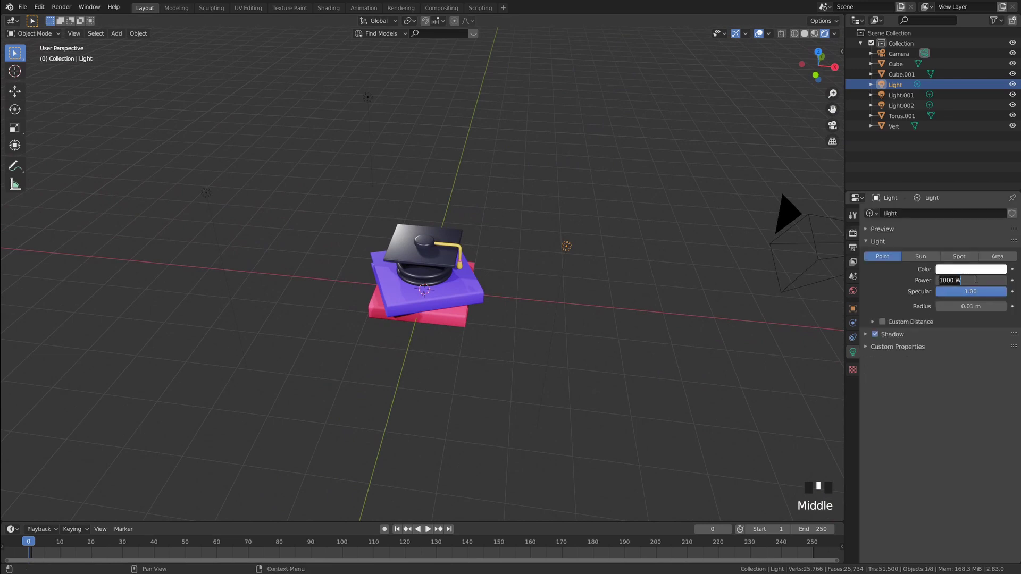
text(15)
key(Return)
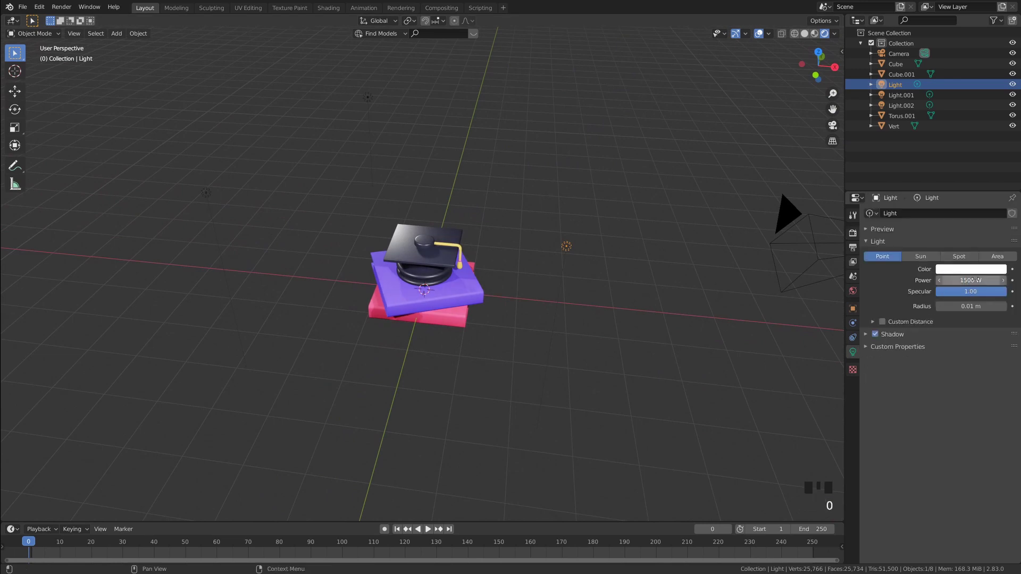
mouse_move(691, 262)
middle_down()
mouse_move(669, 258)
mouse_move(707, 262)
middle_up()
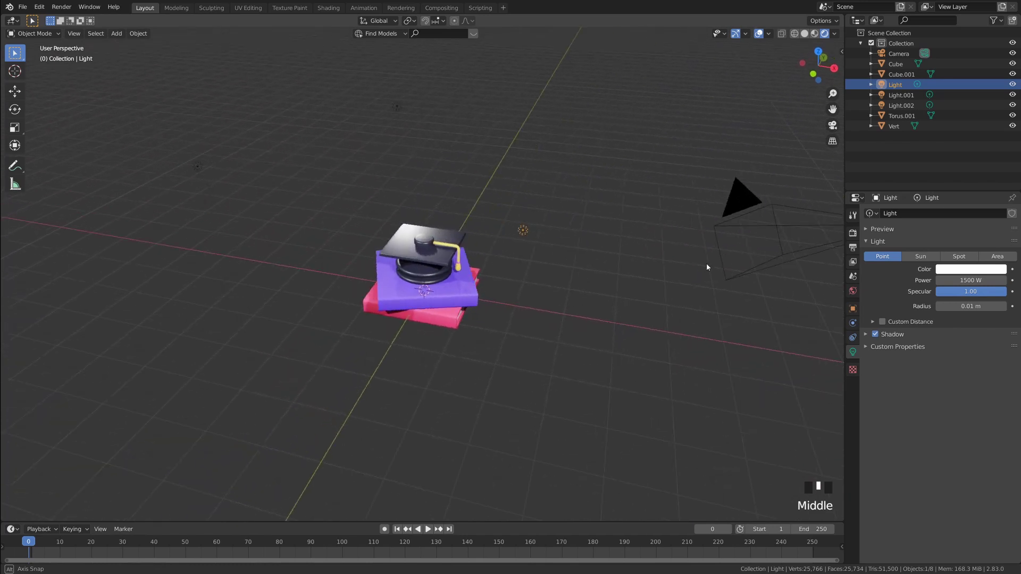
Move Light.001 to a new position and set its power to 800 W
click(198, 166)
middle_drag(238, 175, 257, 177)
key(g)
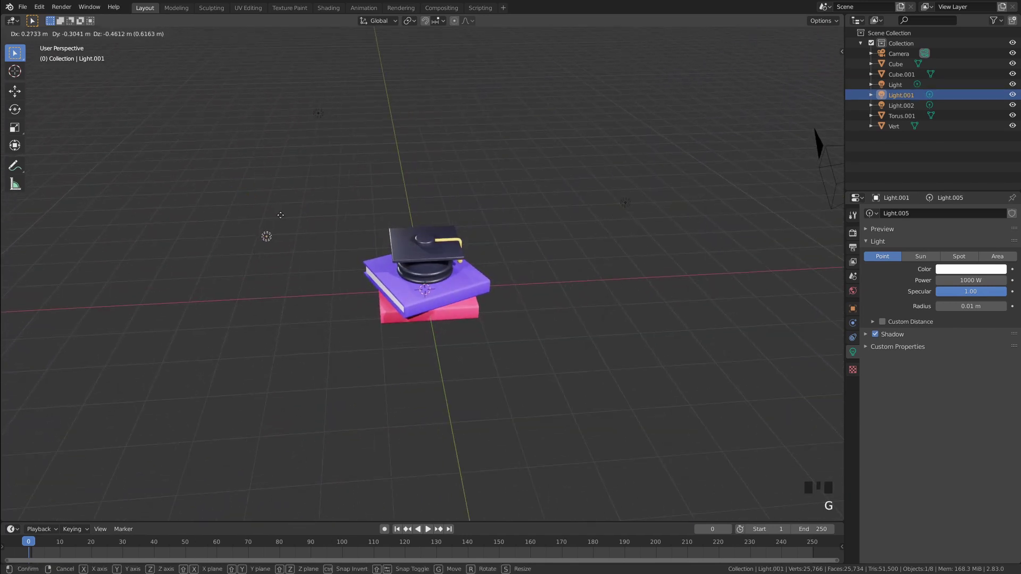
click(271, 228)
click(971, 280)
text(800)
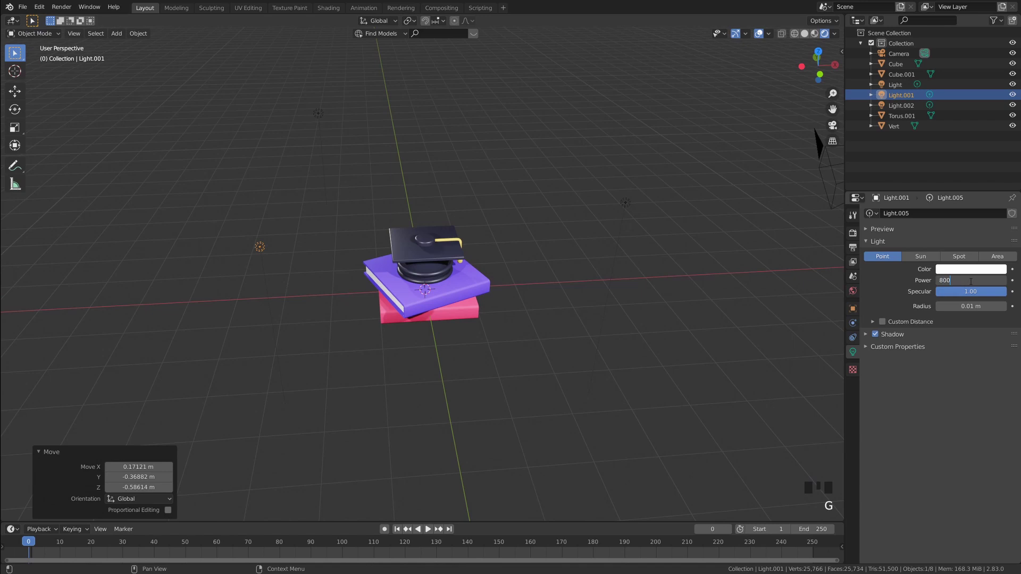
key(Return)
Set Light.002's power to 2000 W
middle_drag(533, 228, 342, 104)
click(384, 130)
middle_drag(384, 130, 585, 160)
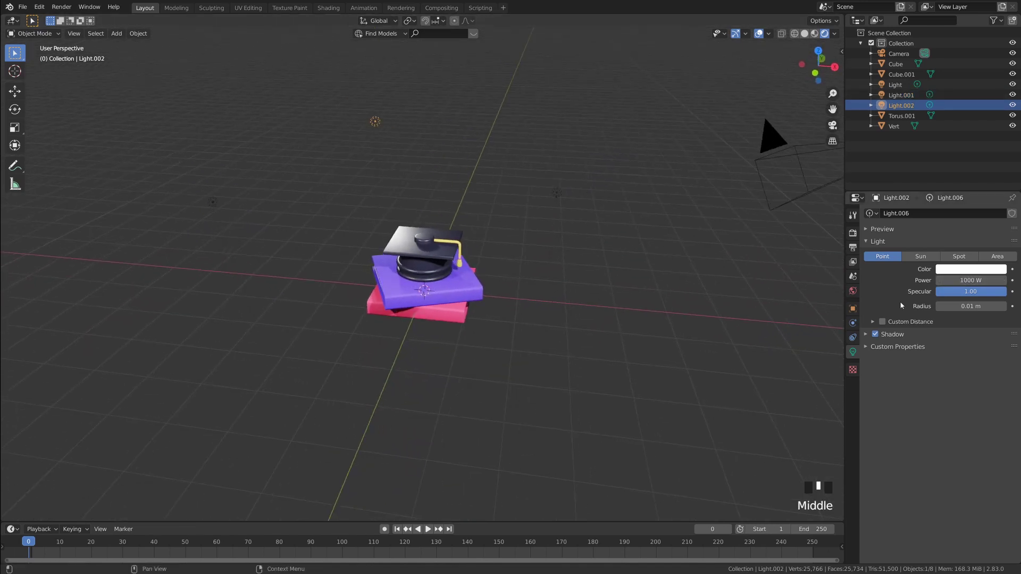
click(981, 277)
text(2000)
key(Return)
Widen the radius of Light to about 0.85 m and Light.001 to 1.13 m
middle_drag(687, 271, 558, 226)
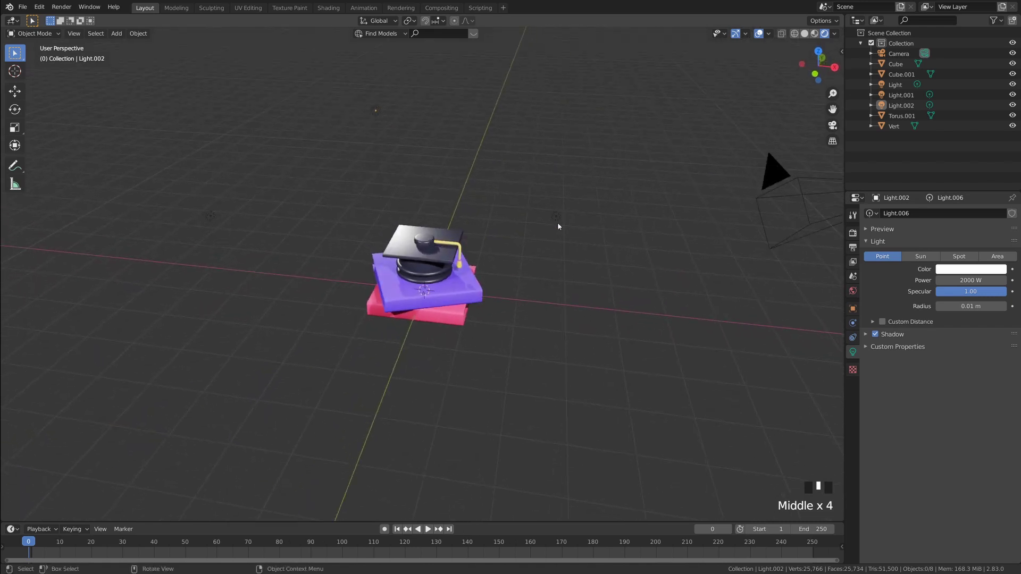
click(557, 219)
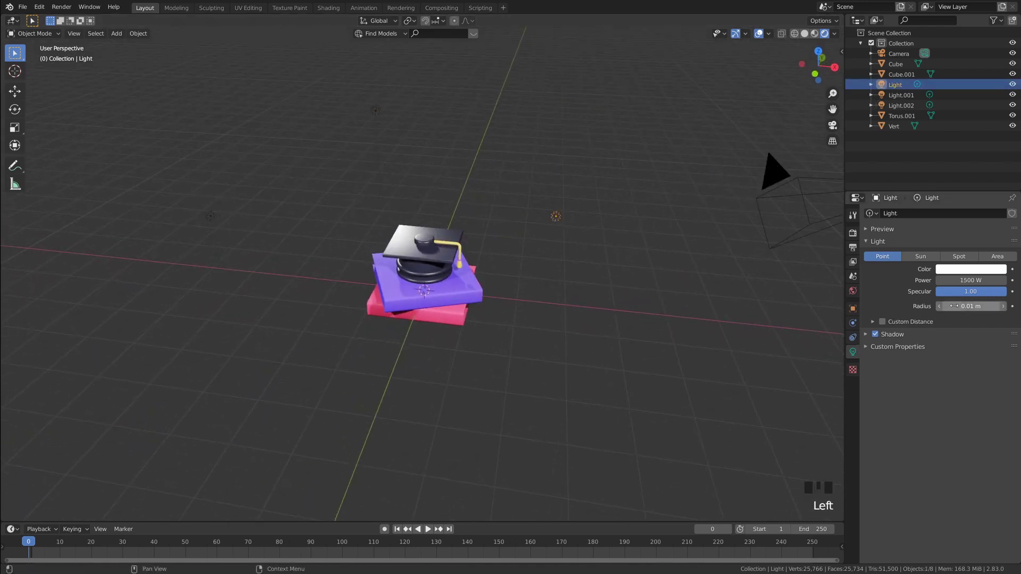
drag(971, 306, 535, 266)
click(213, 218)
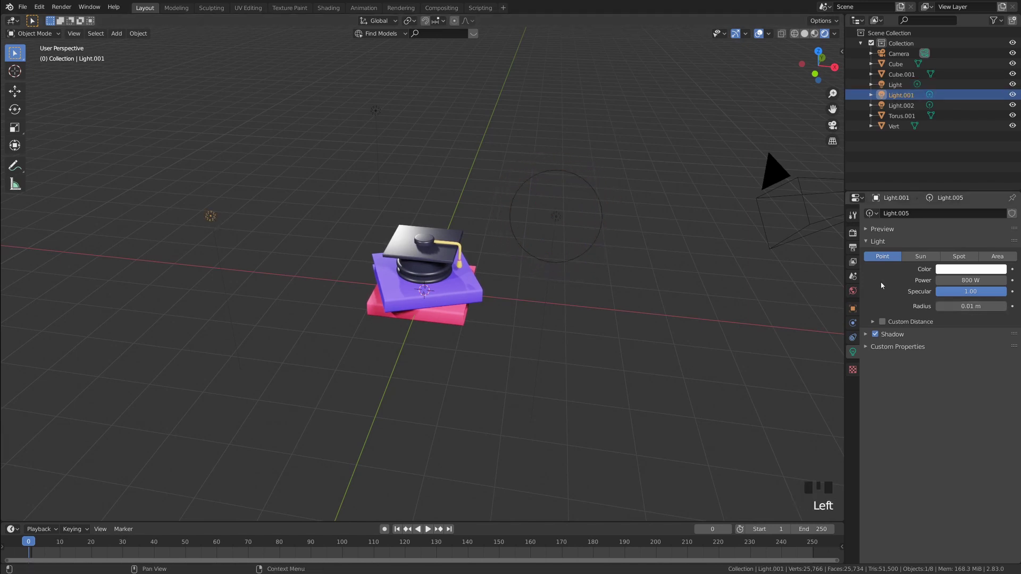
drag(962, 307, 994, 306)
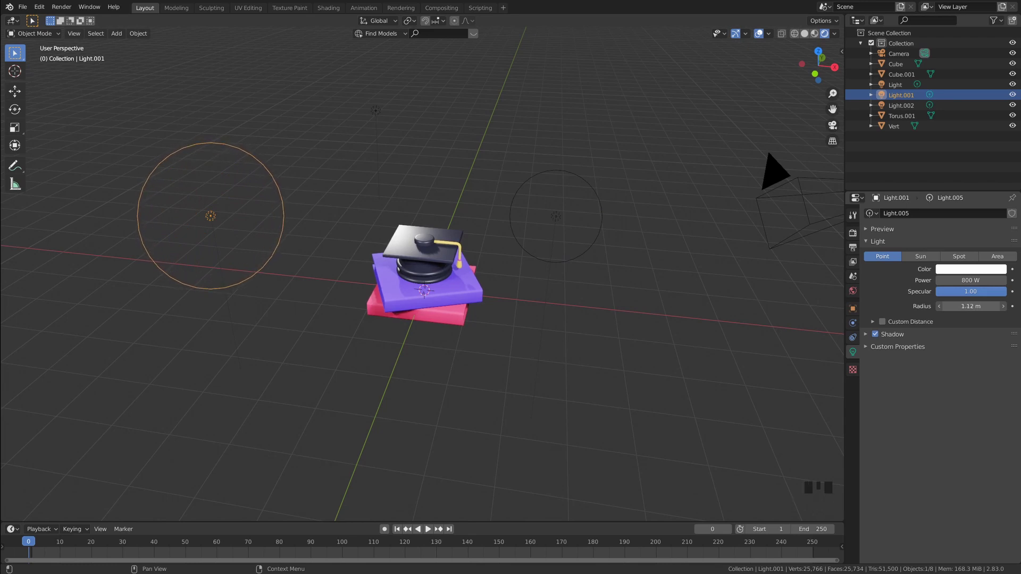
middle_drag(585, 298, 621, 286)
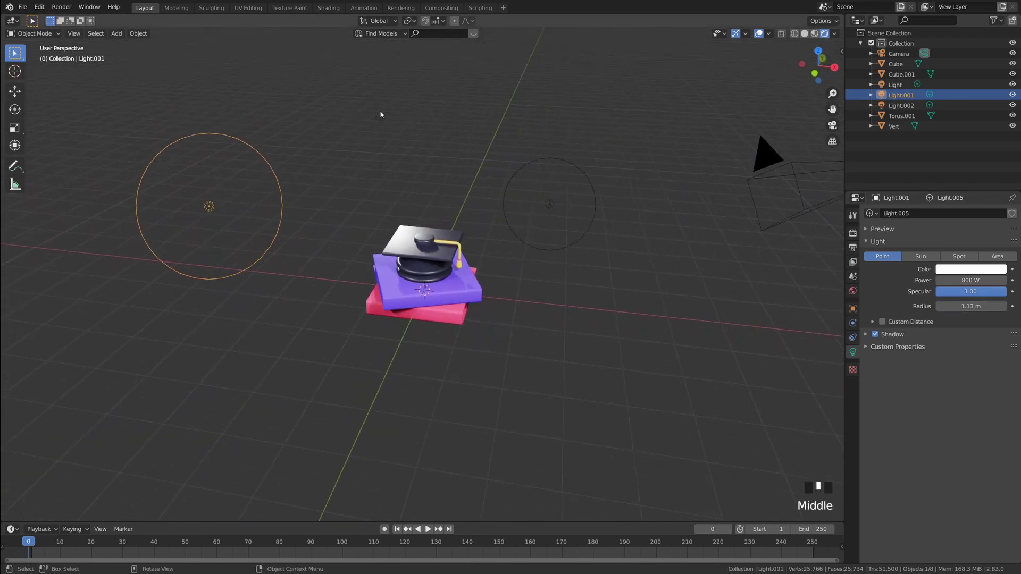
Widen Light.002's radius, undoing an oversized 26.9 m value
click(380, 114)
drag(971, 307, 990, 306)
middle_drag(590, 228, 830, 309)
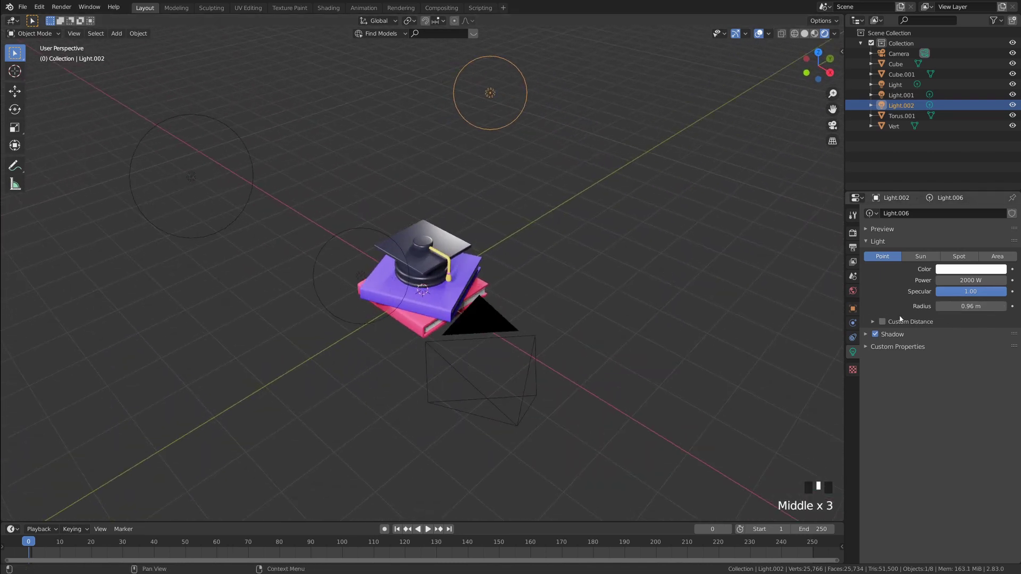
mouse_move(971, 307)
mouse_down()
mouse_move(1013, 306)
mouse_move(960, 306)
mouse_up()
key(ctrl+z)
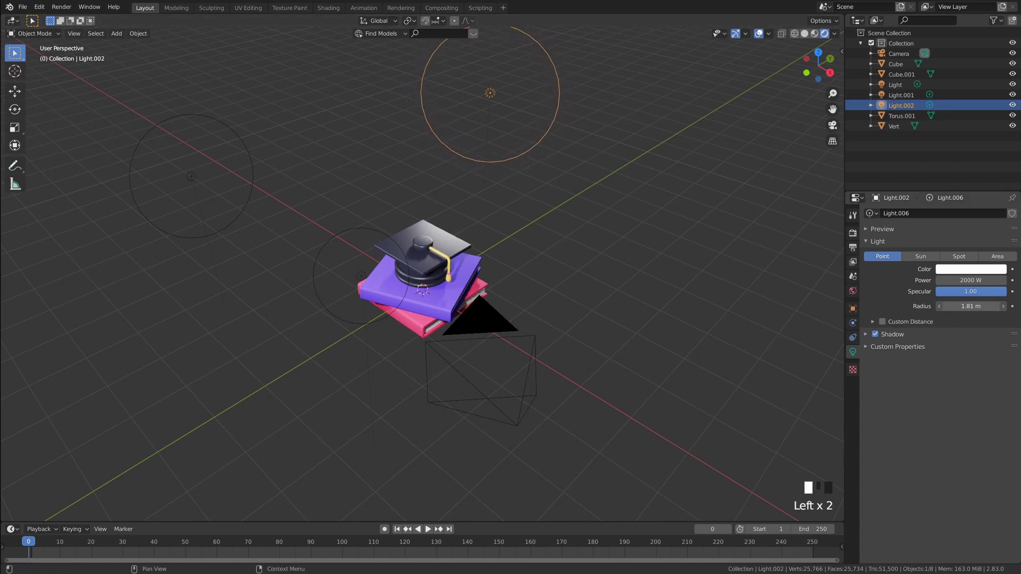
Look through the scene camera with Lock Camera to View enabled
click(833, 125)
scroll(620, 255, up, 3)
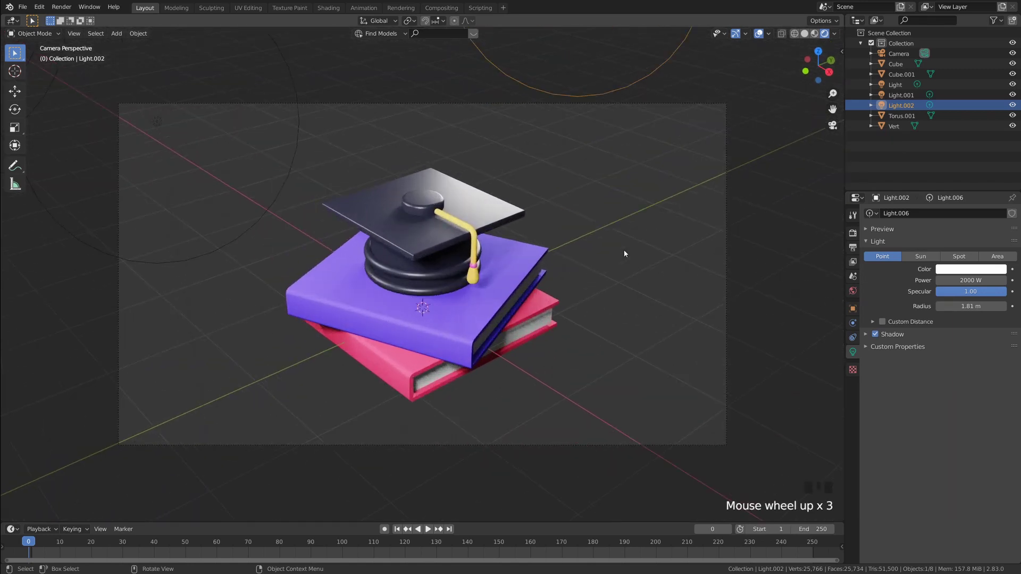
scroll(620, 256, down, 1)
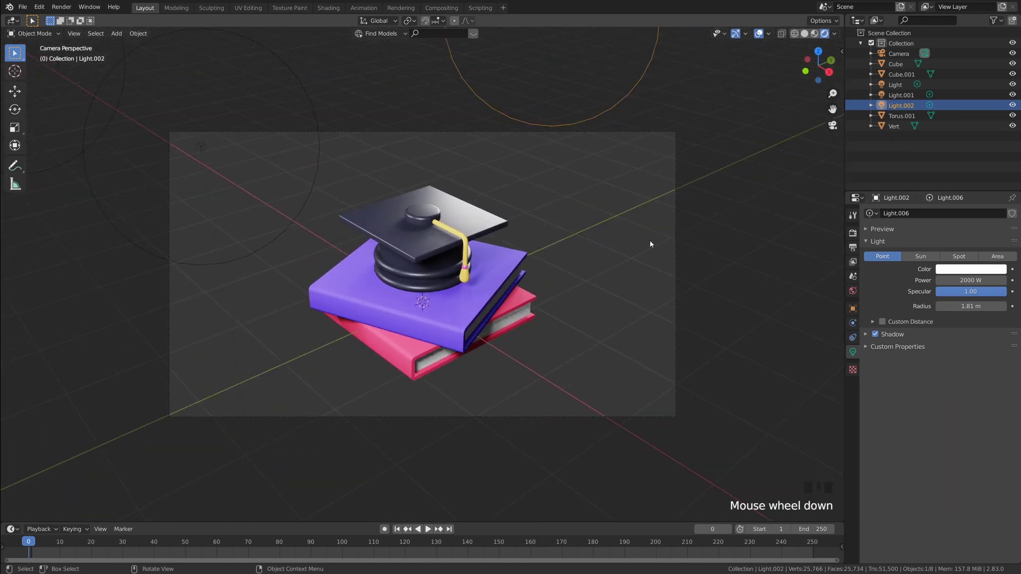
key(n)
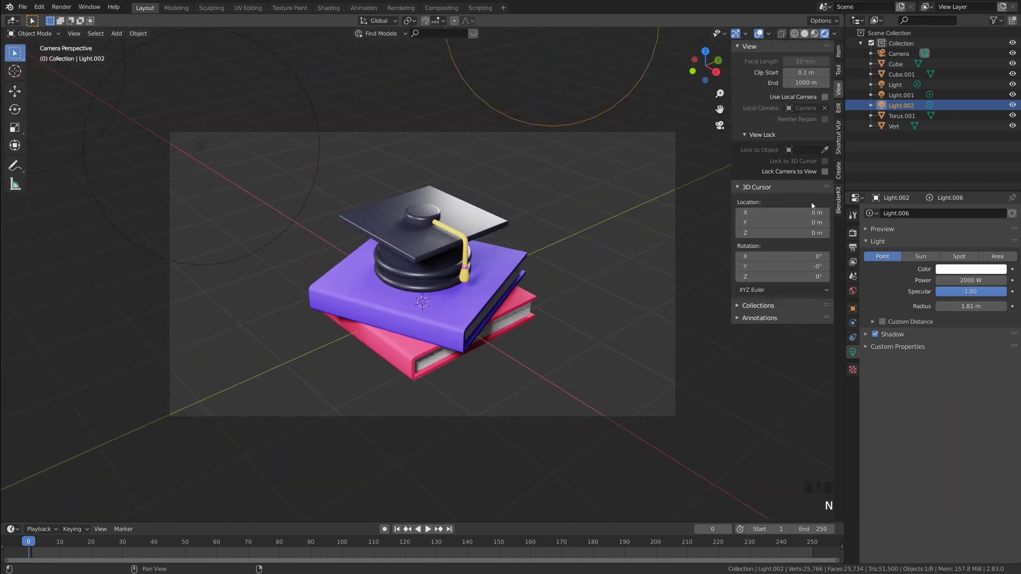
click(825, 171)
mouse_move(580, 224)
middle_down()
mouse_move(590, 216)
mouse_move(554, 212)
mouse_move(575, 214)
middle_up()
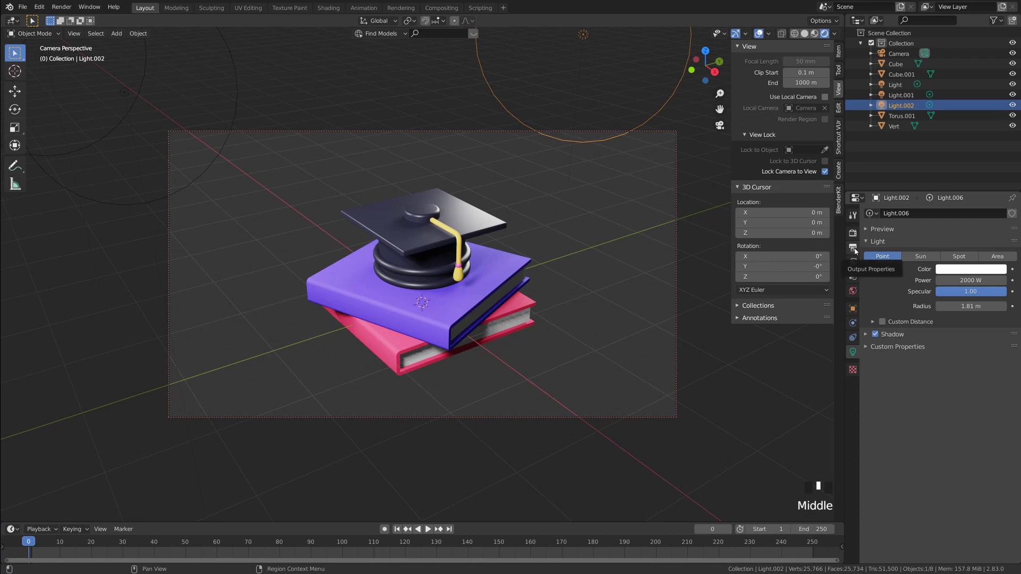
Set the output Resolution X to 1080 px for a square 1080 × 1080 frame
click(853, 248)
click(984, 225)
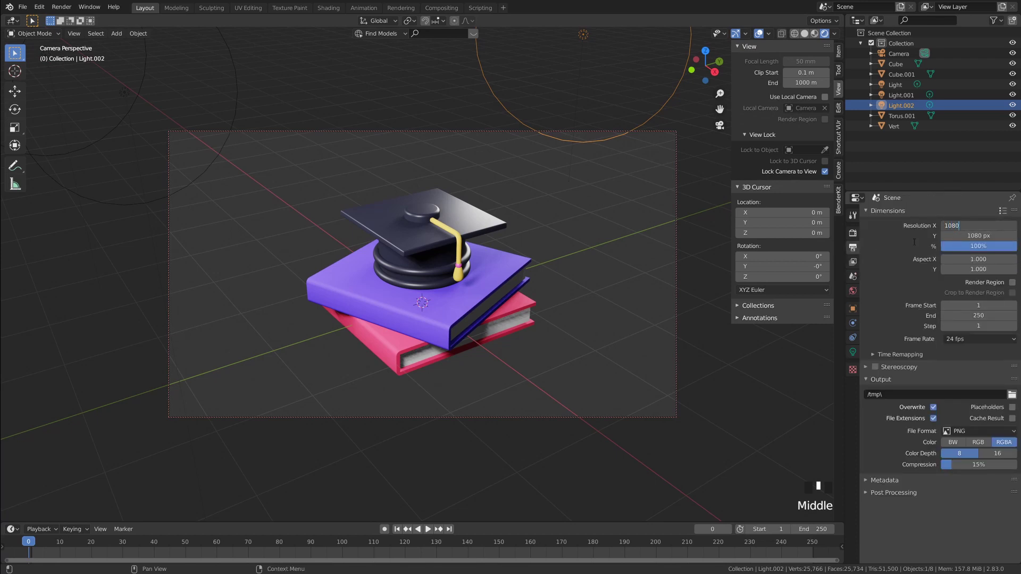
key(Return)
scroll(708, 213, down, 1)
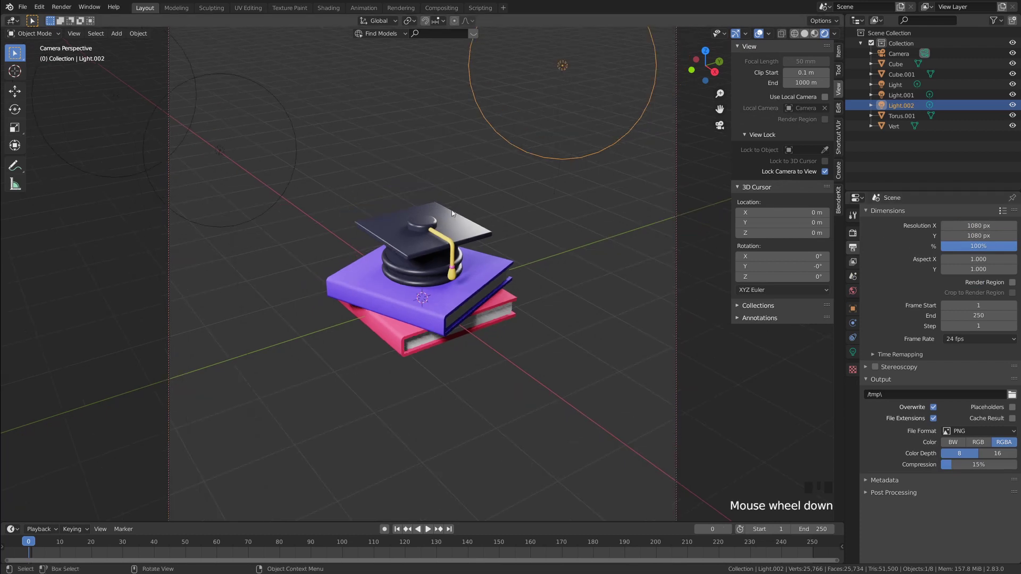
scroll(707, 213, up, 1)
click(825, 172)
scroll(589, 200, down, 2)
scroll(588, 201, up, 1)
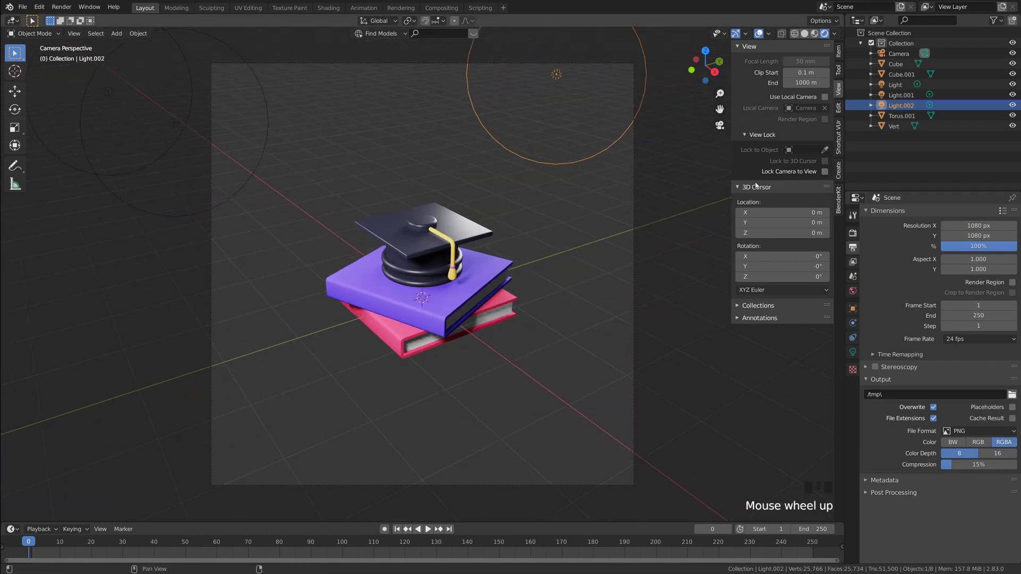
click(826, 172)
Zoom and pan the camera closer to frame the cap and books, then unlock it
scroll(492, 226, up, 1)
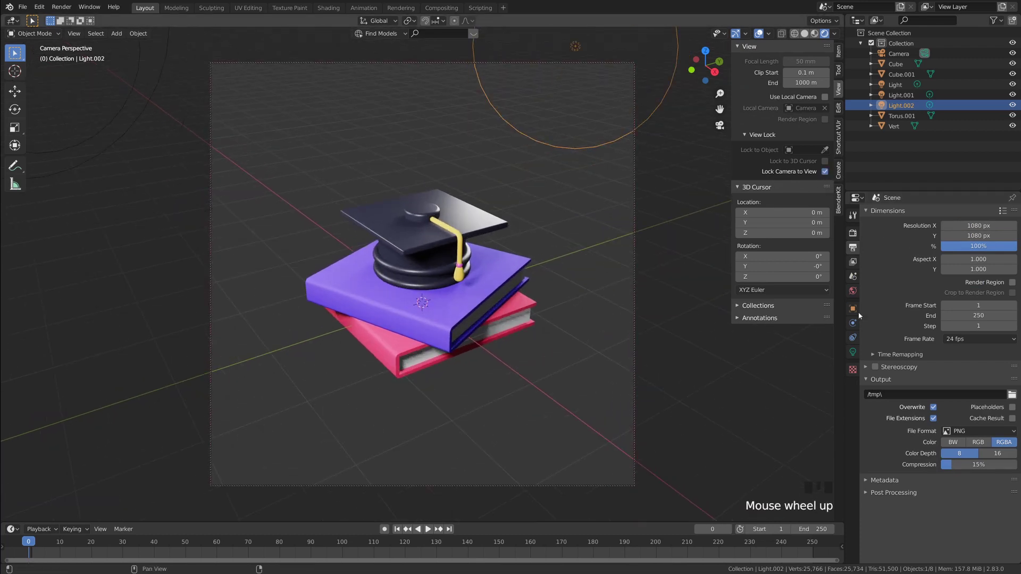
scroll(575, 319, up, 1)
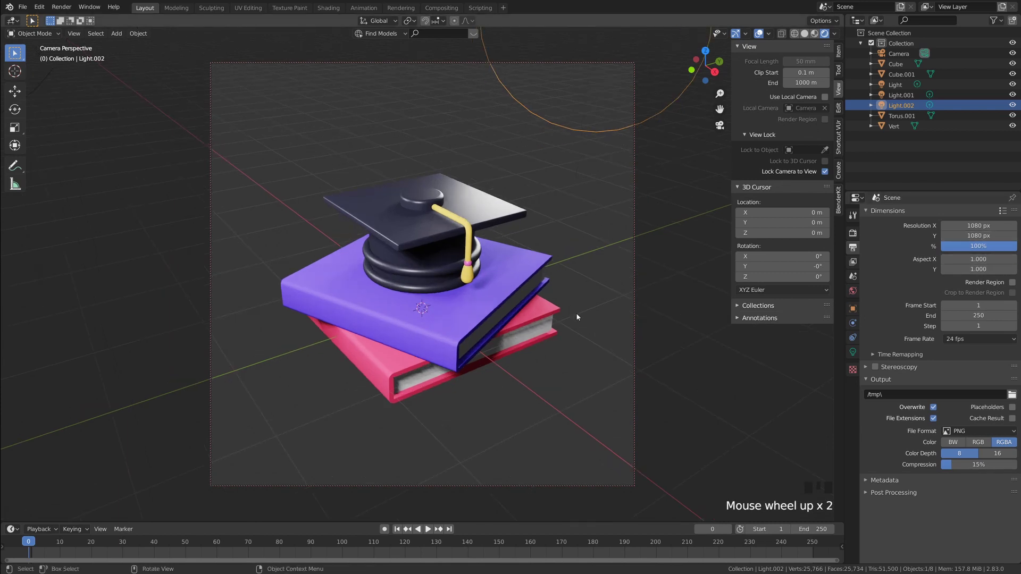
shift+middle_drag(500, 317, 442, 296)
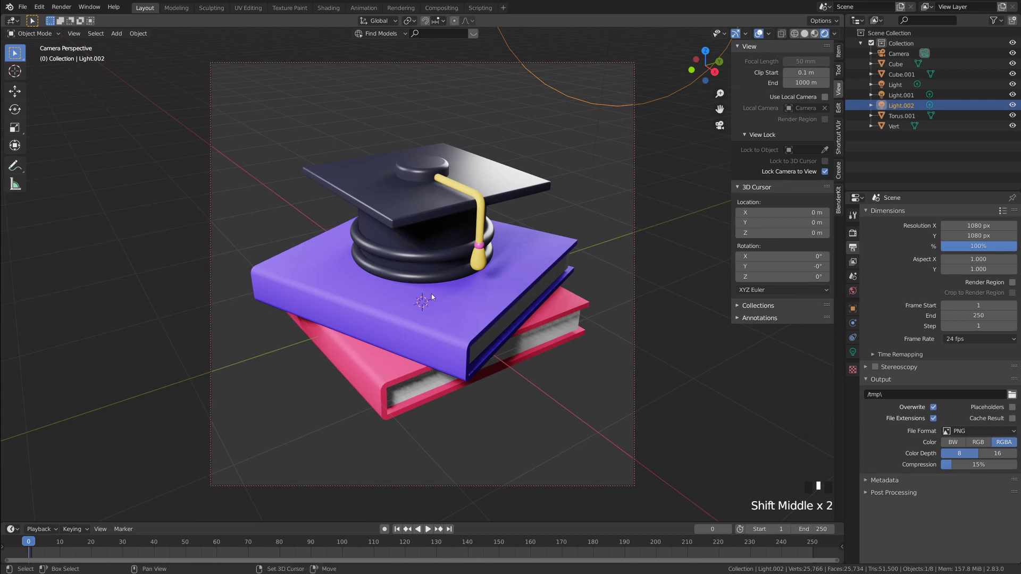
shift+middle_drag(441, 296, 446, 294)
click(825, 171)
key(n)
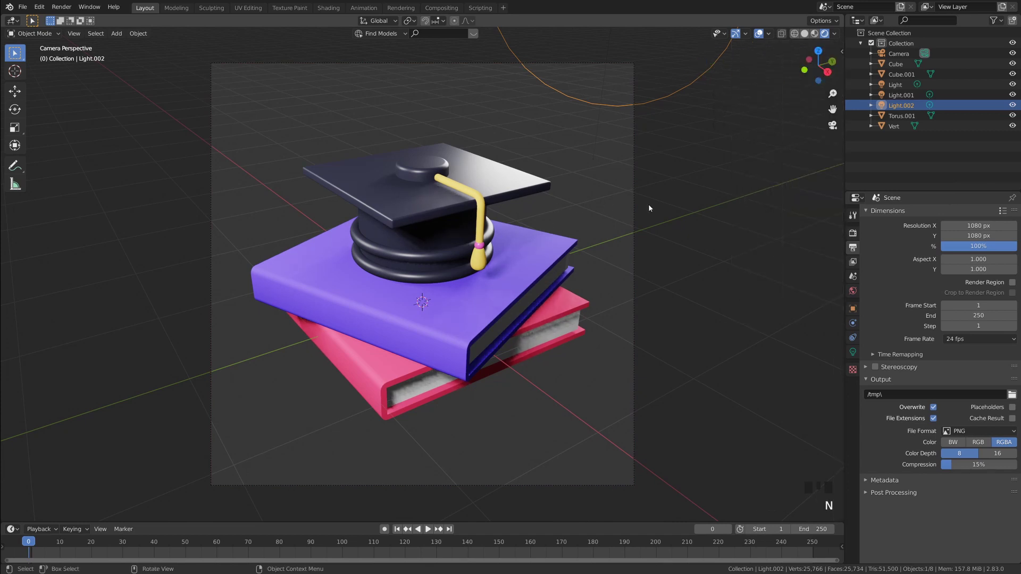
scroll(697, 239, down, 1)
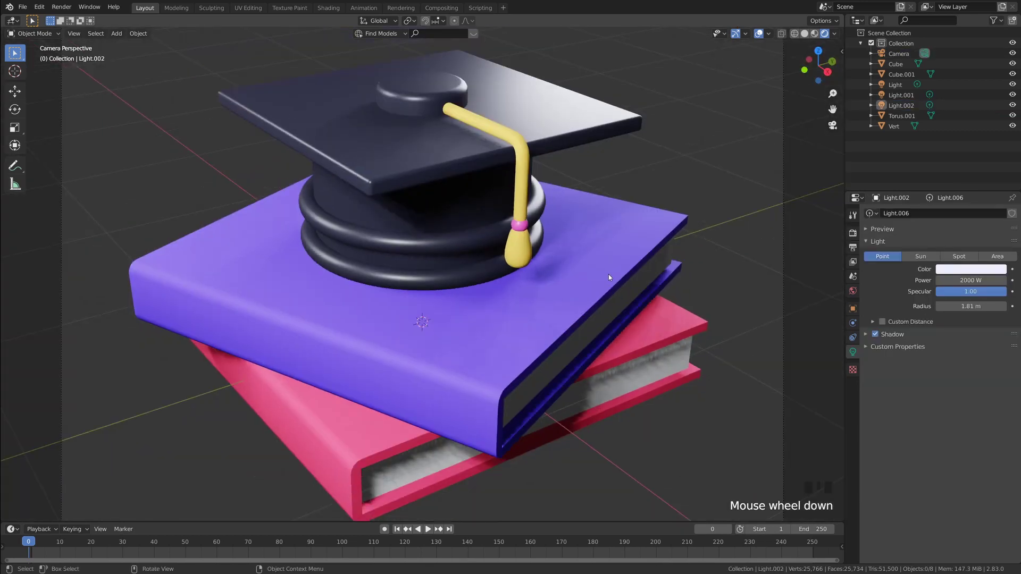
scroll(609, 279, down, 3)
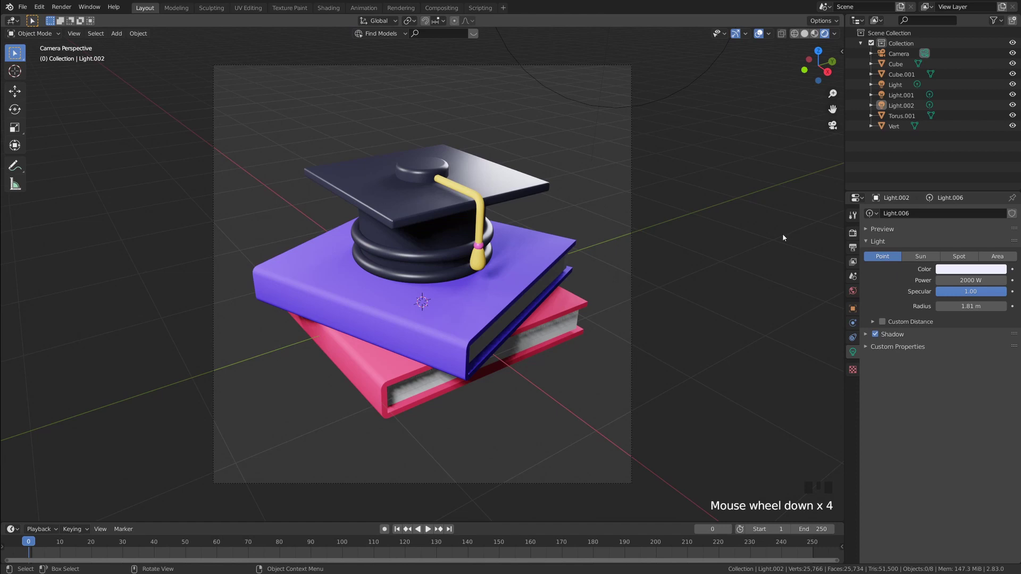
Change the Render Engine from Eevee to Cycles in Render Properties
click(853, 233)
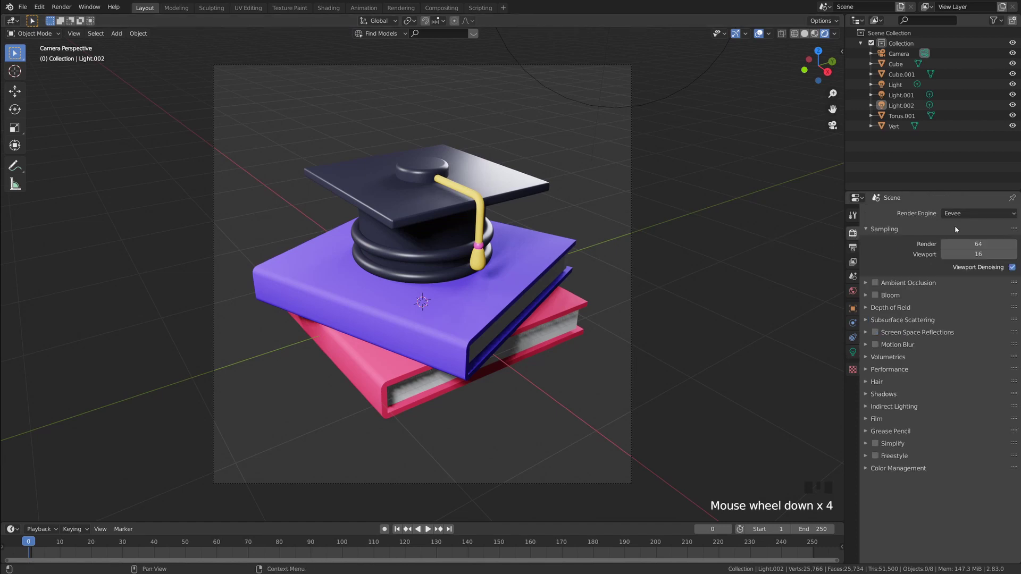
click(953, 215)
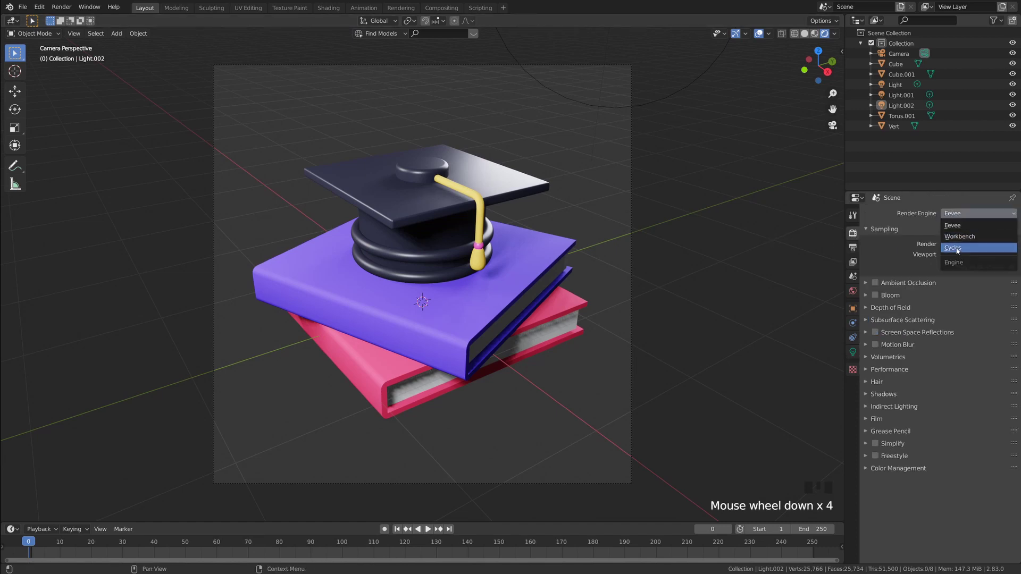
click(956, 248)
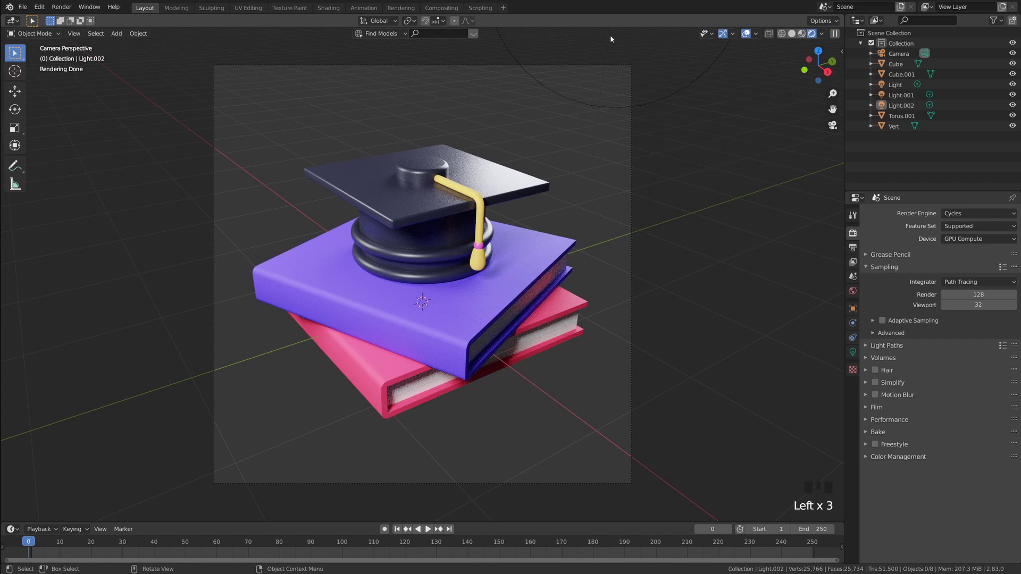
Tint the Light.002 point light blue with colour HSV 0.639, 0.597, 1.0
click(676, 90)
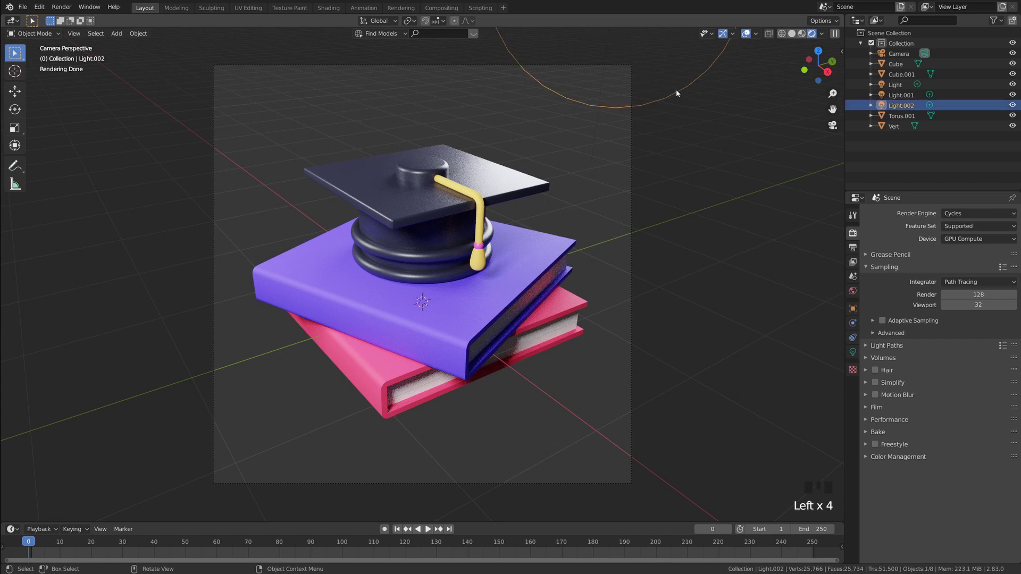
click(853, 352)
click(966, 271)
click(972, 153)
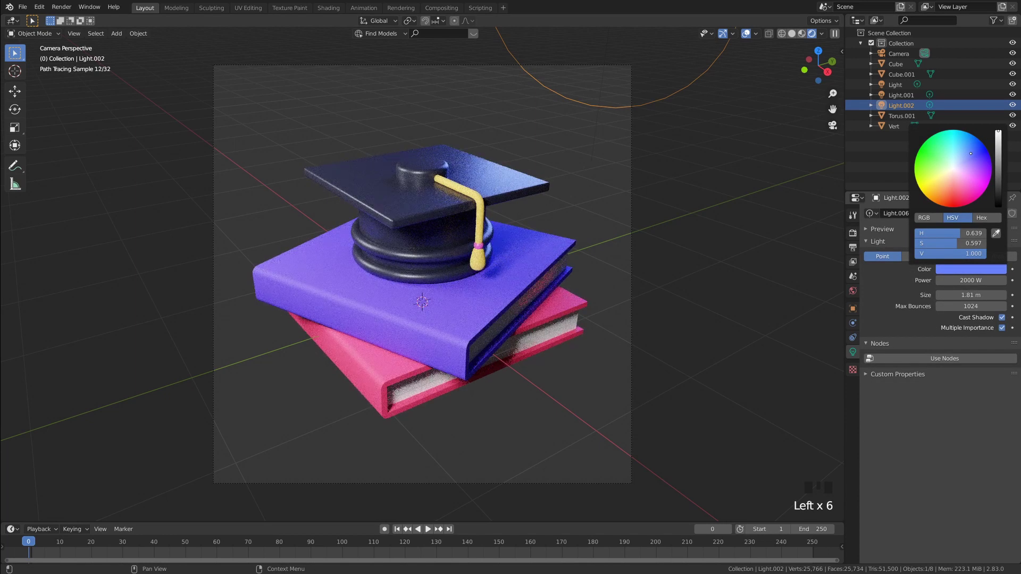
click(729, 106)
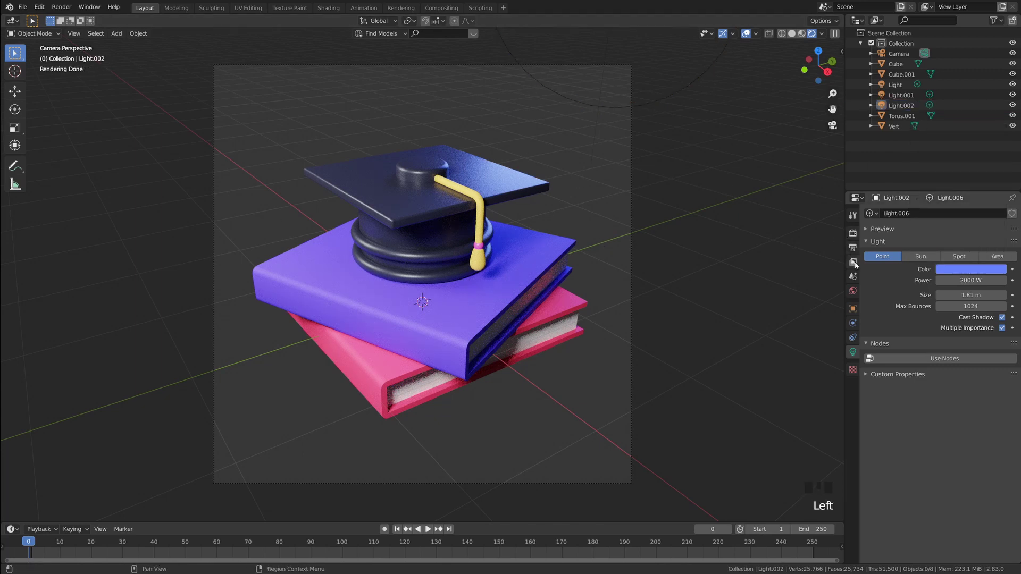
Enable the Film Transparent option in the render properties
click(853, 233)
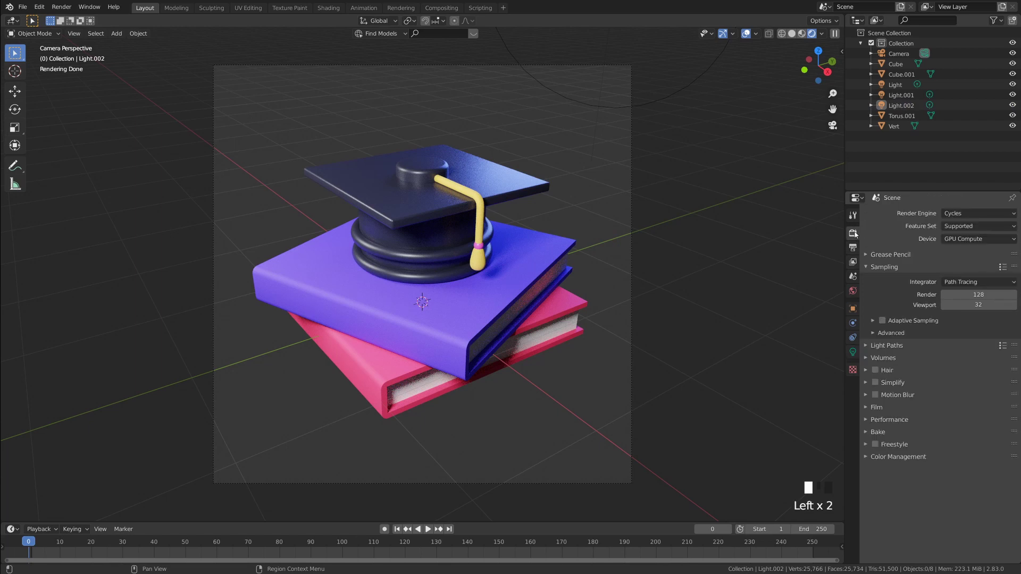
click(872, 408)
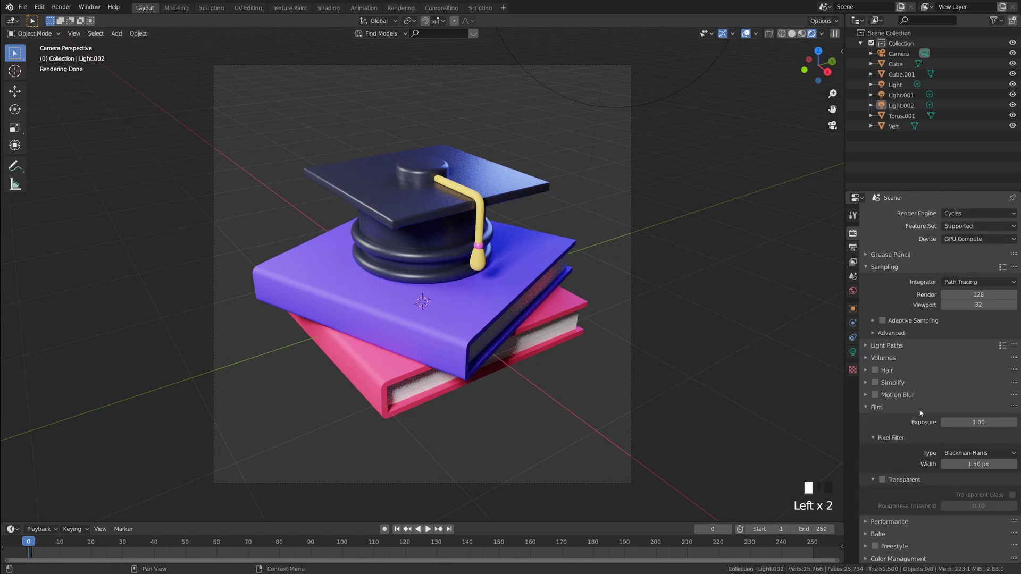
click(883, 480)
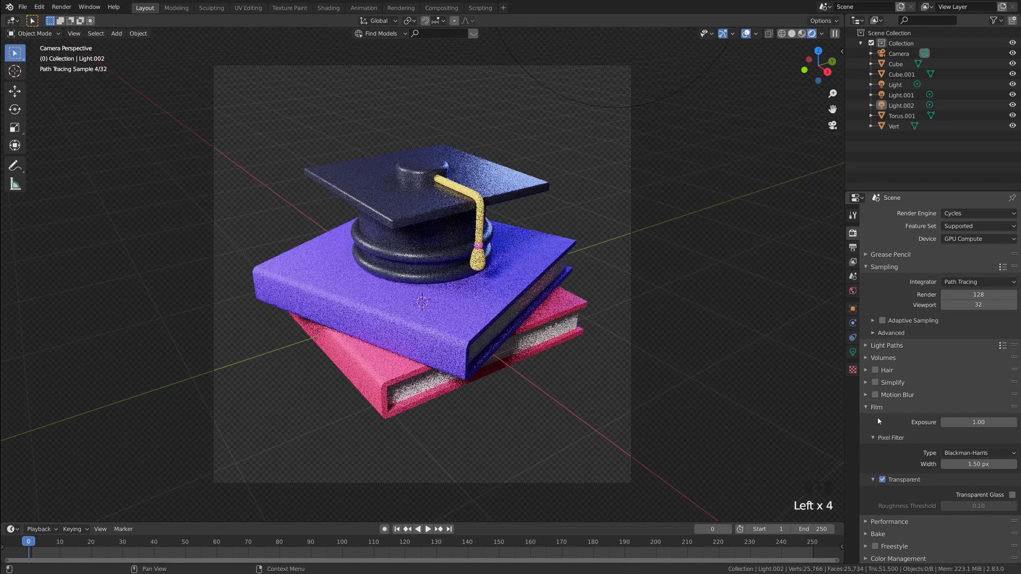
click(872, 407)
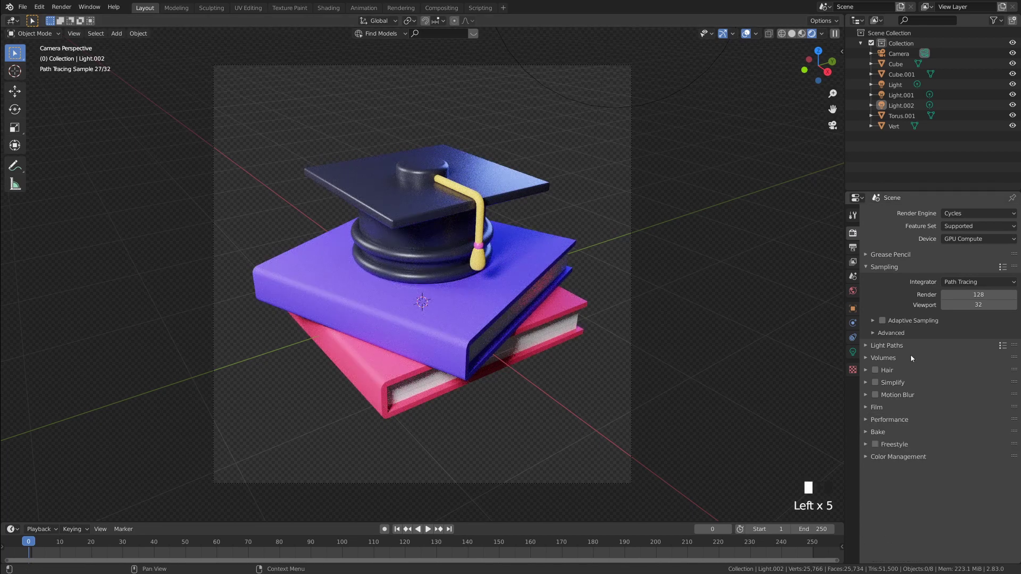
Go to the View Layer properties and scroll down to the Passes > Data options
scroll(911, 354, down, 1)
double_click(702, 290)
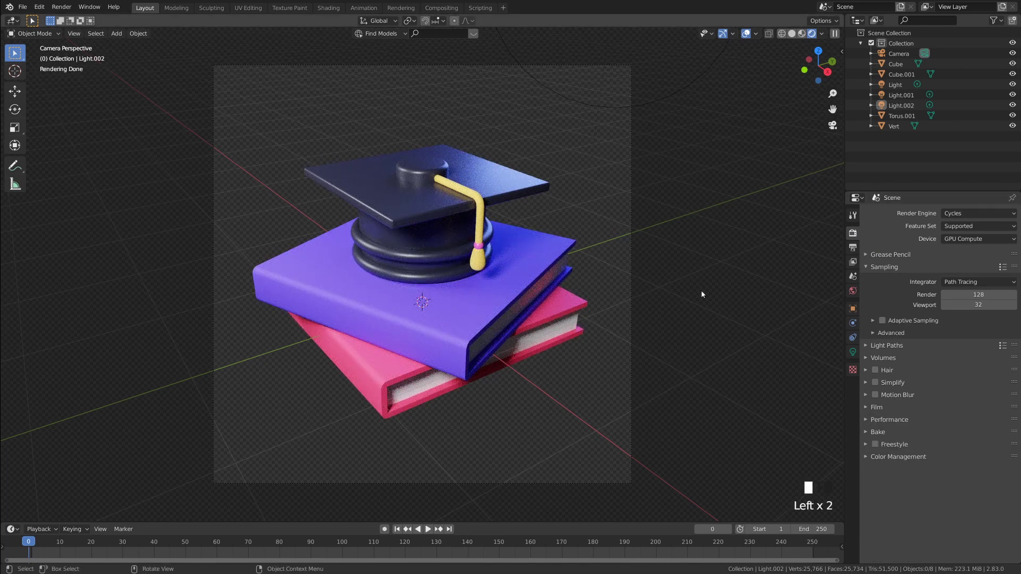
click(854, 263)
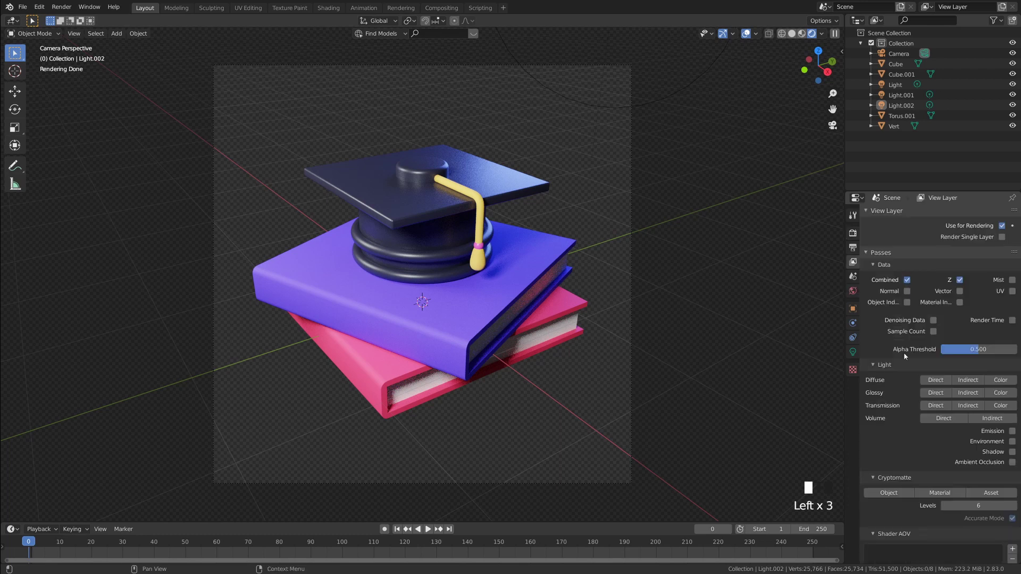
scroll(904, 352, down, 2)
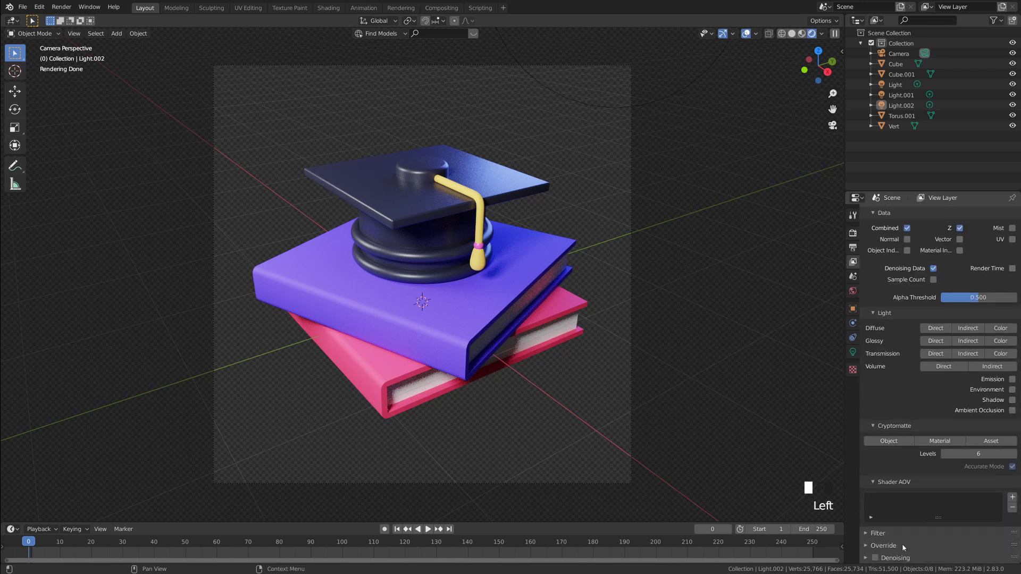